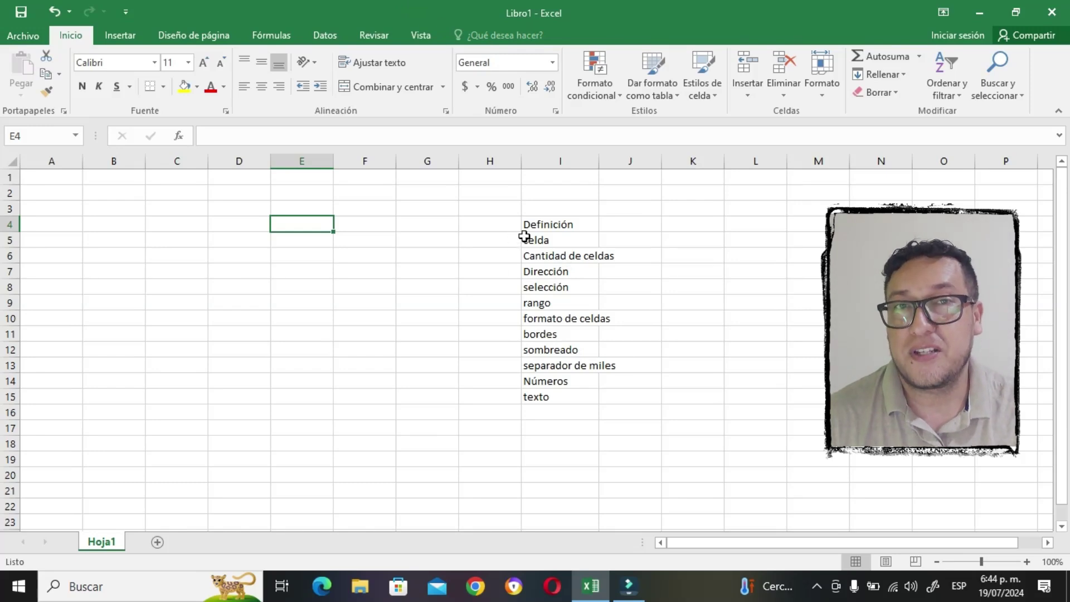
Select the Definición entry and cell B4, and examine the column headings by selecting columns A, B and C individually
{"action": "left_click", "coordinate": [561, 223]}
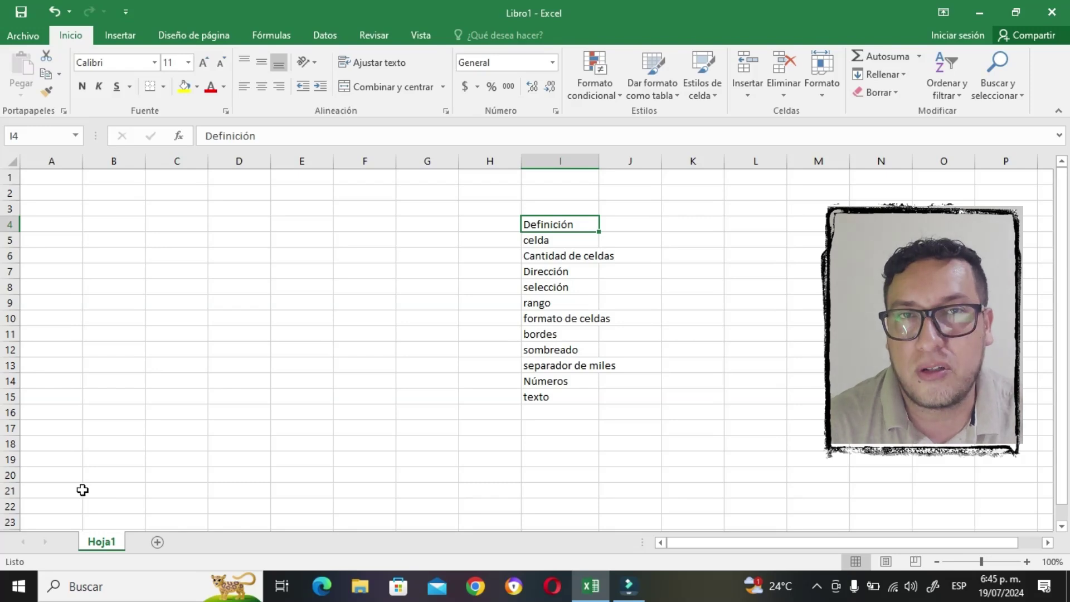
{"action": "left_click", "coordinate": [101, 222]}
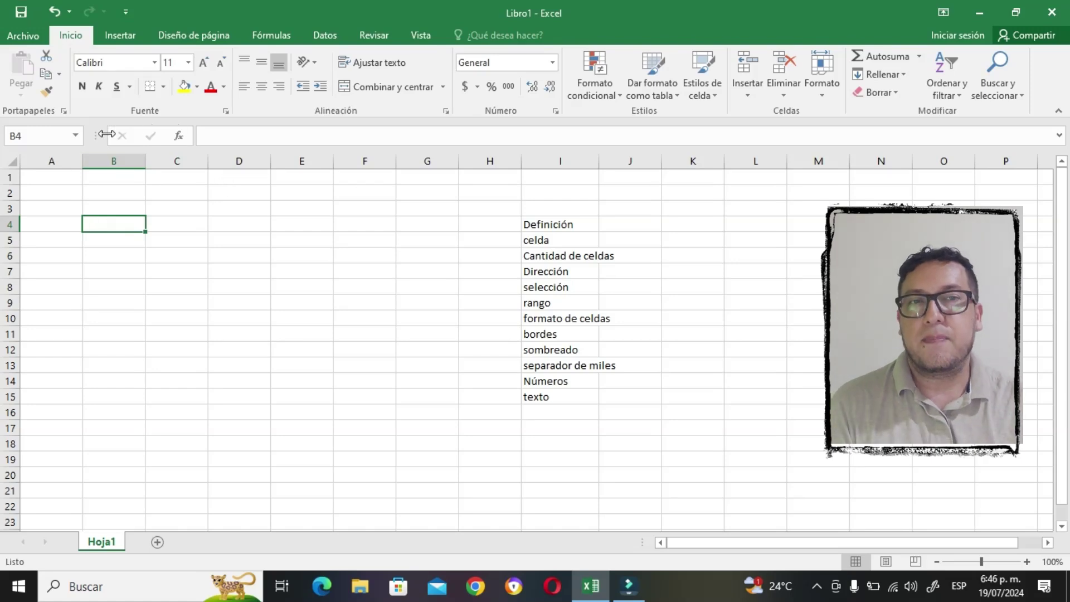
{"action": "left_click", "coordinate": [54, 156]}
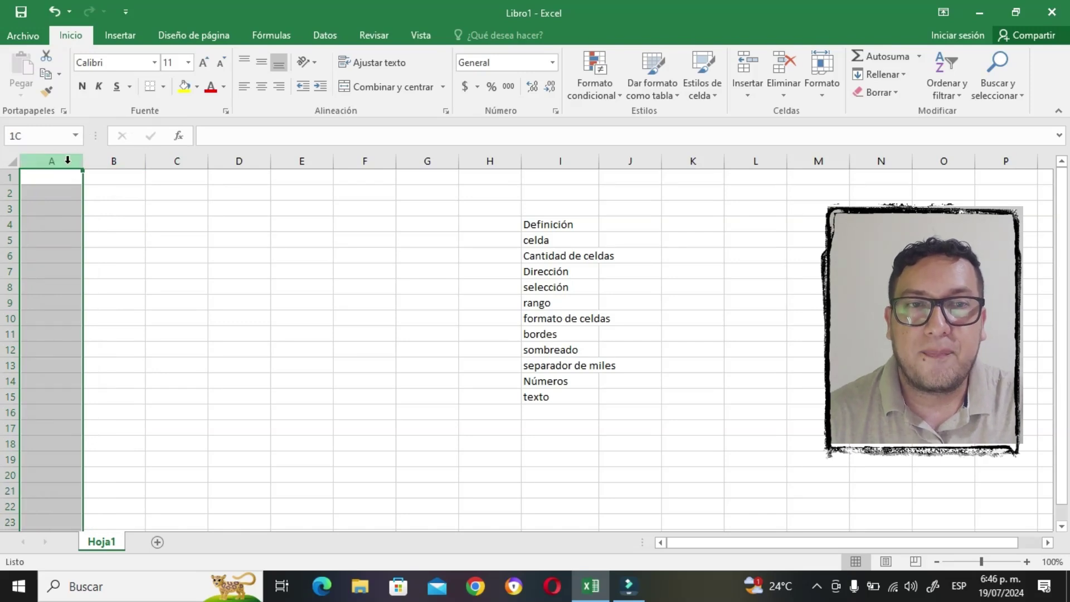
{"action": "left_click", "coordinate": [118, 164]}
{"action": "left_click", "coordinate": [195, 160]}
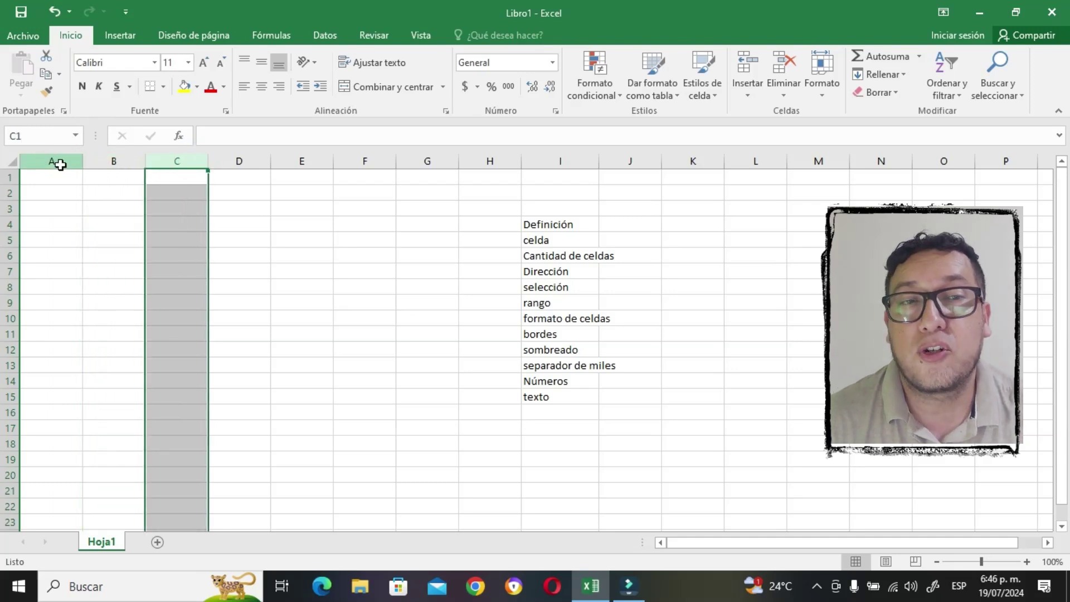
{"action": "left_click", "coordinate": [60, 164]}
{"action": "left_click", "coordinate": [118, 164]}
{"action": "left_click", "coordinate": [64, 162]}
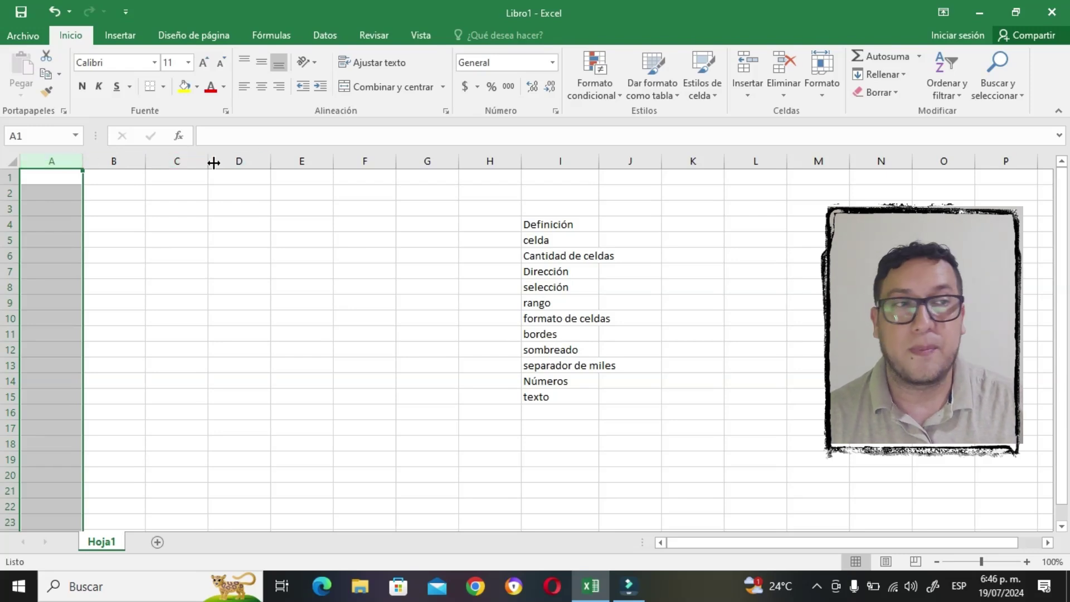
Move the active cell along row 1 from P1 to Z1 to examine the single-letter columns
{"action": "left_click", "coordinate": [1006, 171]}
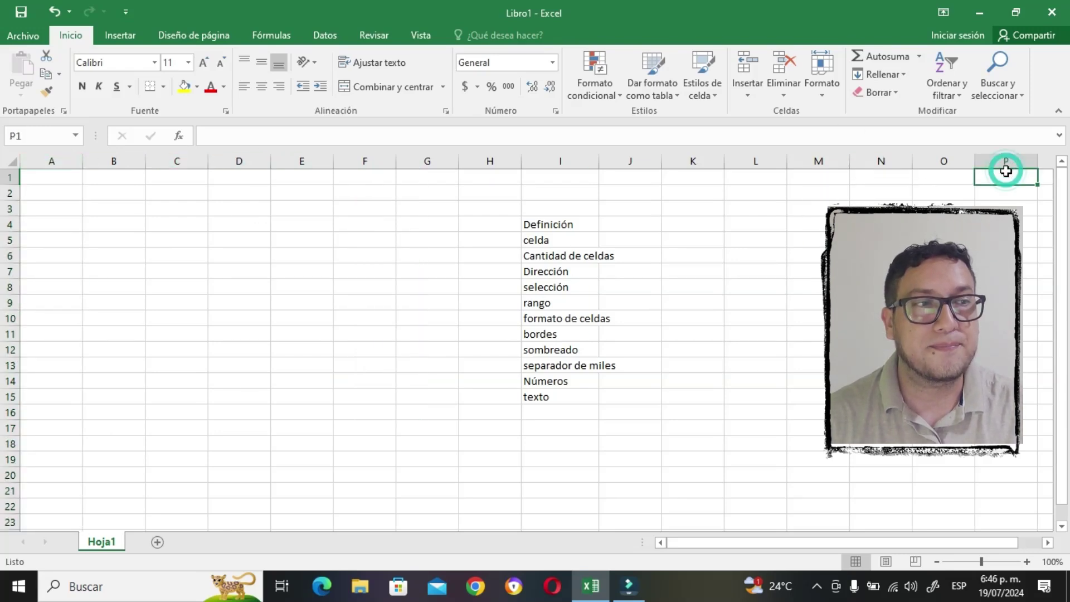
{"action": "key", "text": "Right"}
{"action": "key", "text": "Right"}
{"action": "key", "text": "Right"}
{"action": "key", "text": "Right"}
{"action": "key", "text": "Right"}
{"action": "key", "text": "Right"}
{"action": "key", "text": "Right"}
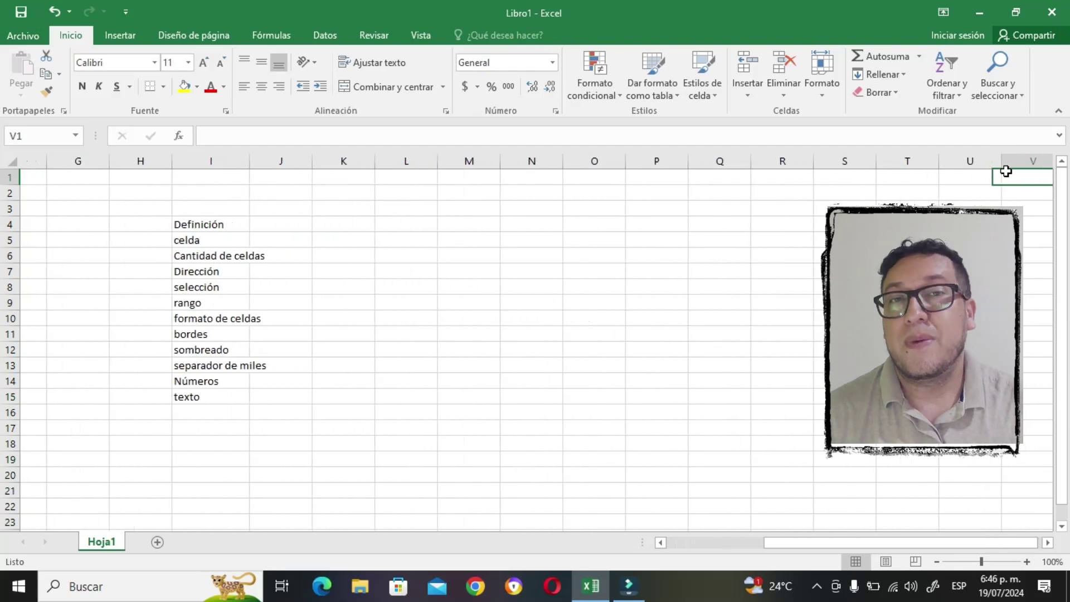
{"action": "key", "text": "Right"}
{"action": "key", "text": "Right"}
{"action": "key", "text": "Right"}
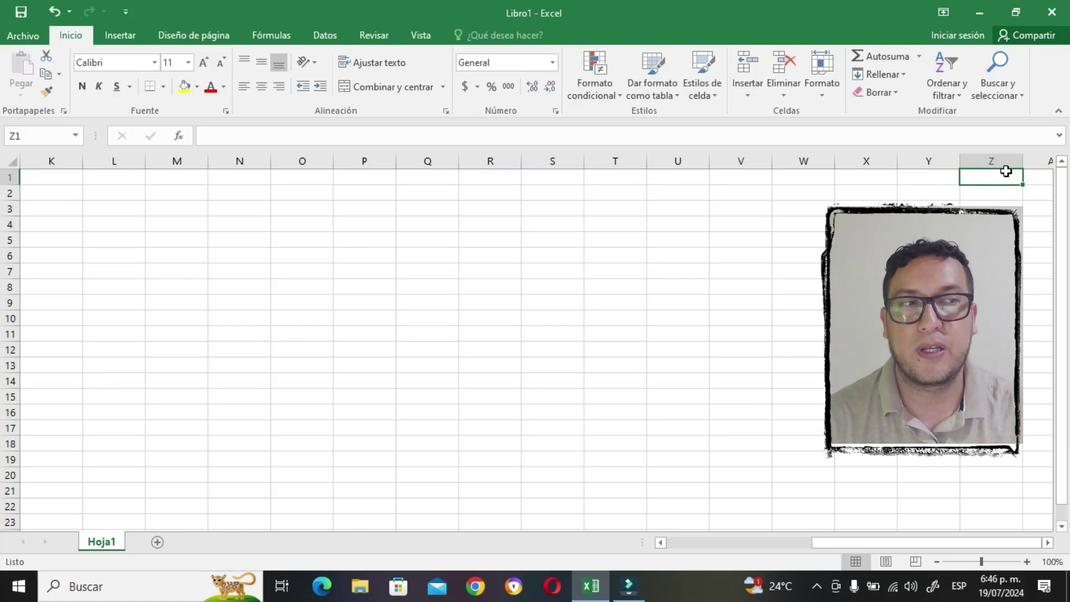
Move the active cell along row 1 past column Z to BA1 to examine the double-letter column names
{"action": "key", "text": "Right"}
{"action": "key", "text": "Right"}
{"action": "key", "text": "Right"}
{"action": "key", "text": "Right"}
{"action": "key", "text": "Right"}
{"action": "key", "text": "Right"}
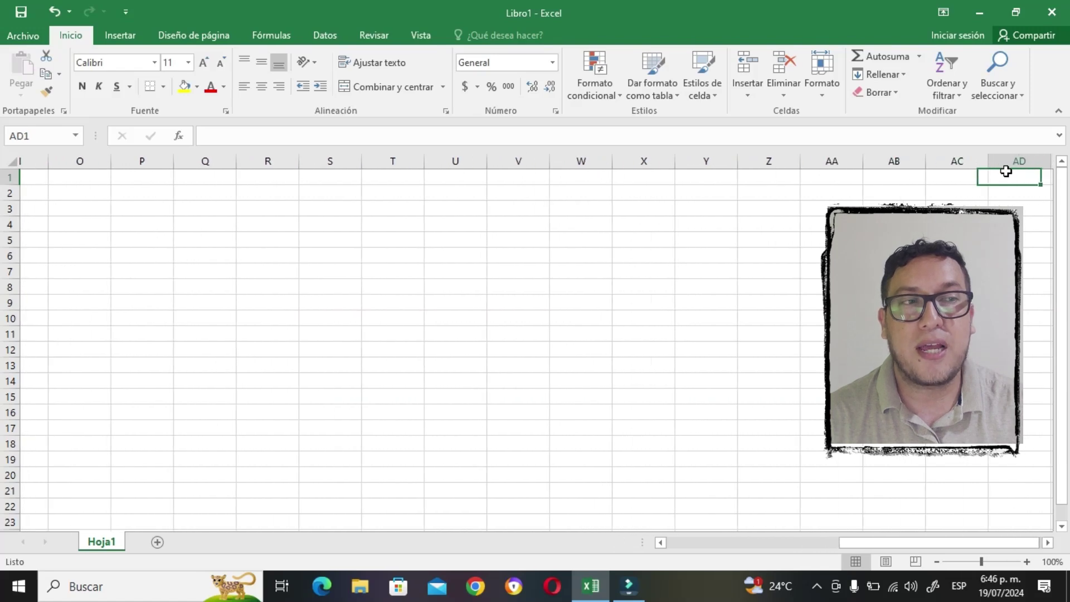
{"action": "key", "text": "Right"}
{"action": "key", "text": "Right"}
{"action": "key", "text": "Right"}
{"action": "key", "text": "Right"}
{"action": "key", "text": "Right"}
{"action": "key", "text": "Right"}
{"action": "key", "text": "Right"}
{"action": "key", "text": "Right"}
{"action": "key", "text": "Right"}
{"action": "key", "text": "Right"}
{"action": "key", "text": "Right"}
{"action": "key", "text": "Right"}
{"action": "key", "text": "Right"}
{"action": "key", "text": "Right"}
{"action": "key", "text": "Right"}
{"action": "key", "text": "Right"}
{"action": "key", "text": "Right"}
{"action": "key", "text": "Right"}
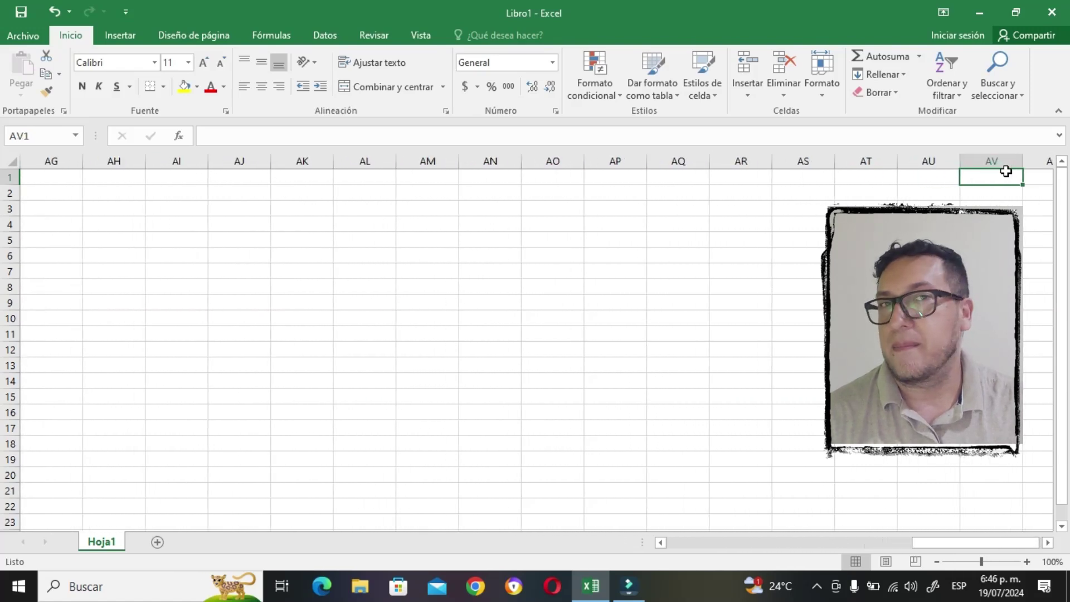
{"action": "key", "text": "Right"}
{"action": "key", "text": "Right"}
{"action": "key", "text": "Right"}
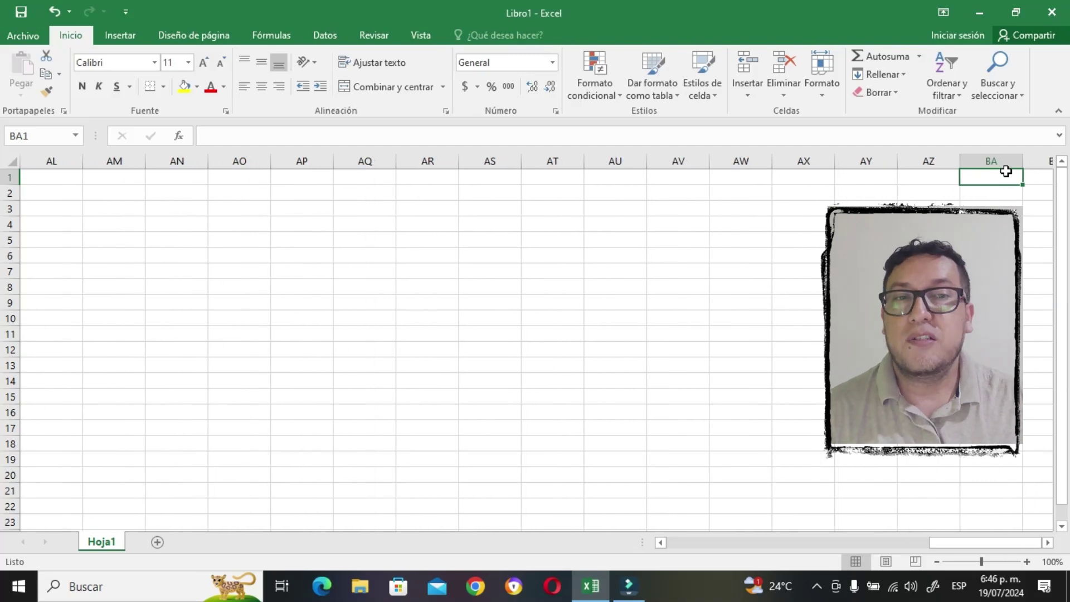
Return to cell A1, move down to A3 and select the whole of row 3
{"action": "key", "text": "ctrl+Home"}
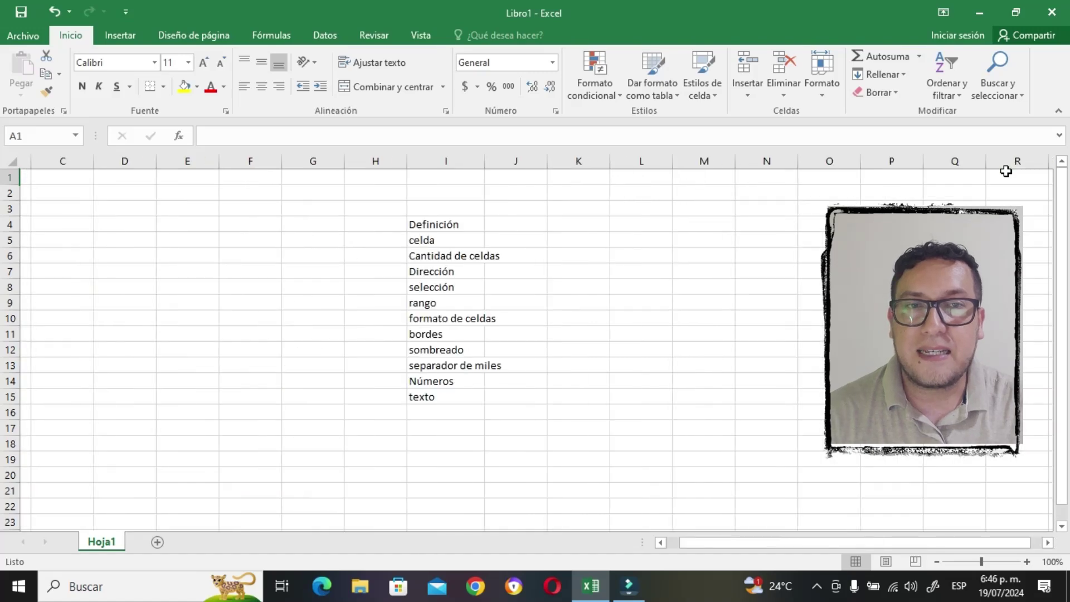
{"action": "key", "text": "Down"}
{"action": "key", "text": "Down"}
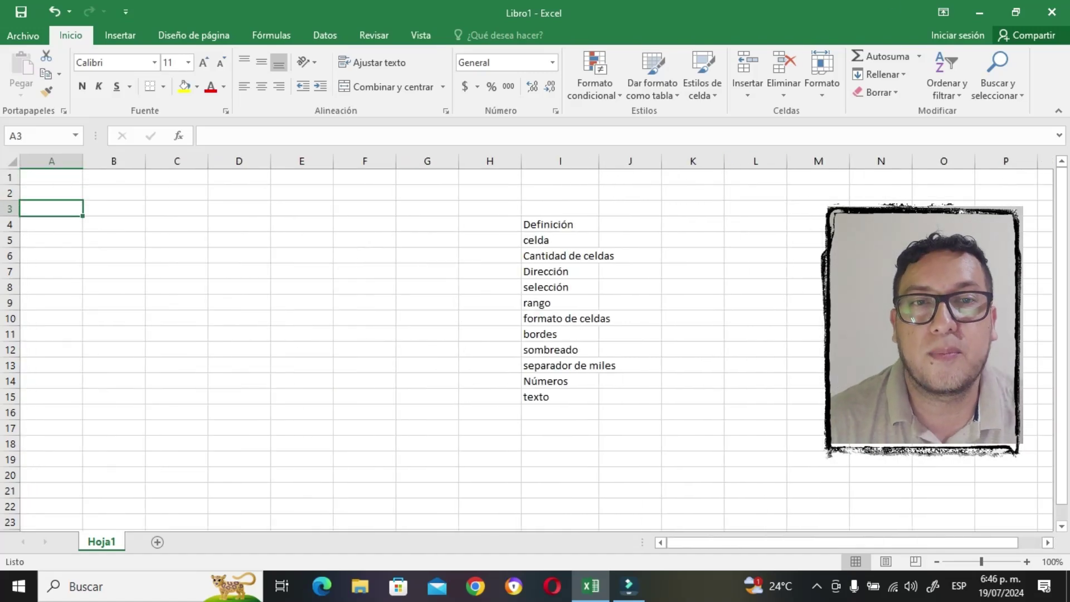
{"action": "left_click", "coordinate": [11, 208]}
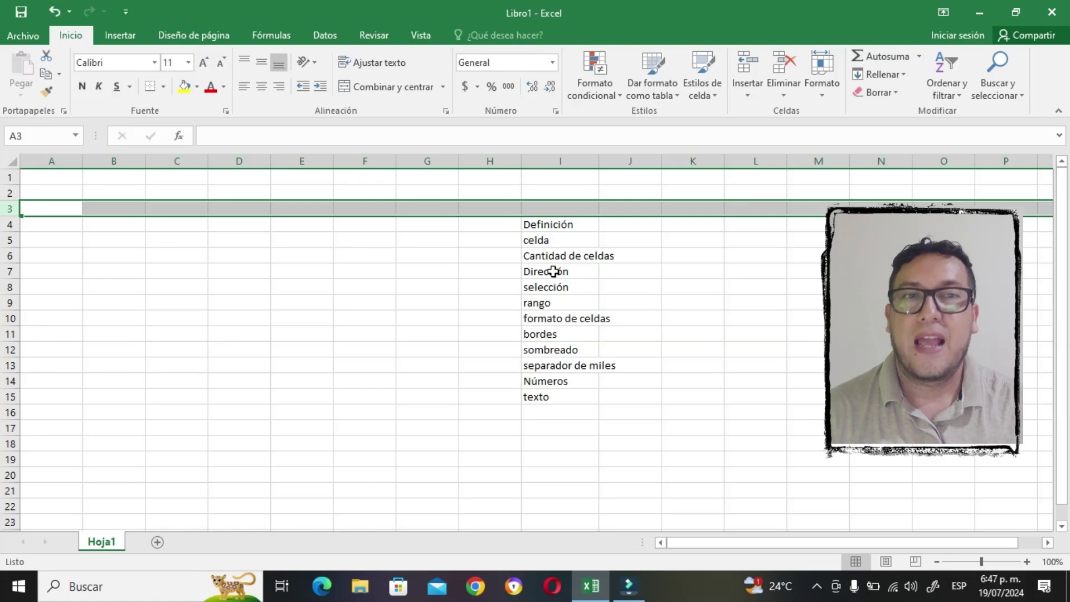
Return to cell A1 and move the active cell down column A to A164 to examine the row numbering
{"action": "key", "text": "ctrl+Home"}
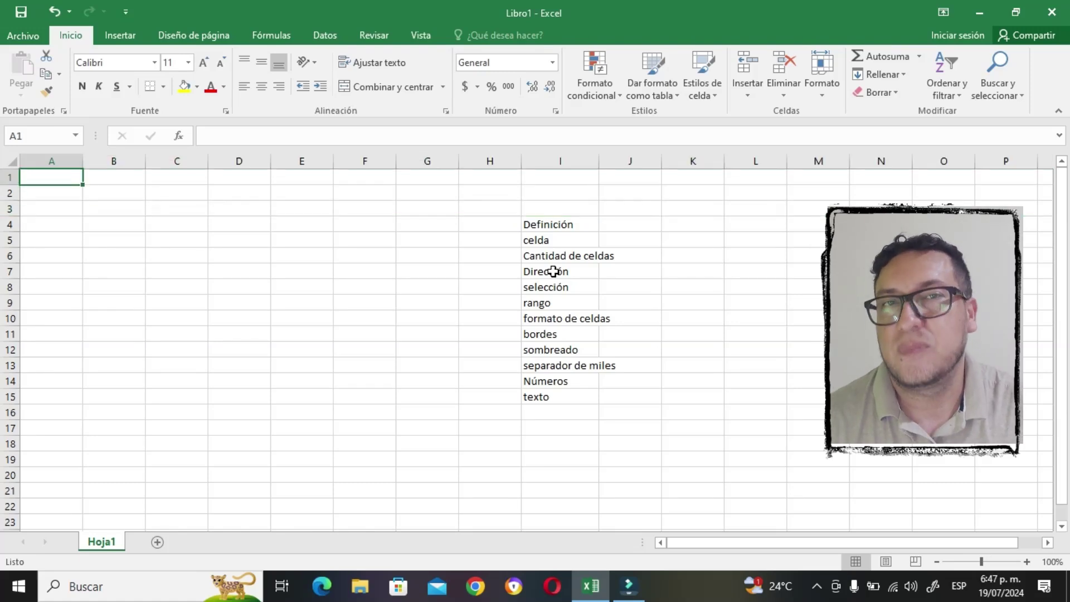
{"action": "key", "text": "Down"}
{"action": "key", "text": "Down"}
{"action": "key", "text": "Down"}
{"action": "key", "text": "Down"}
{"action": "key", "text": "Down"}
{"action": "key", "text": "Down"}
{"action": "key", "text": "Down"}
{"action": "key", "text": "Down"}
{"action": "key", "text": "Down"}
{"action": "key", "text": "Down"}
{"action": "key", "text": "Down"}
{"action": "key", "text": "Down"}
{"action": "key", "text": "Down"}
{"action": "key", "text": "Down"}
{"action": "key", "text": "Down"}
{"action": "key", "text": "Down"}
{"action": "key", "text": "Down"}
{"action": "key", "text": "Down"}
{"action": "key", "text": "Down"}
{"action": "key", "text": "Down"}
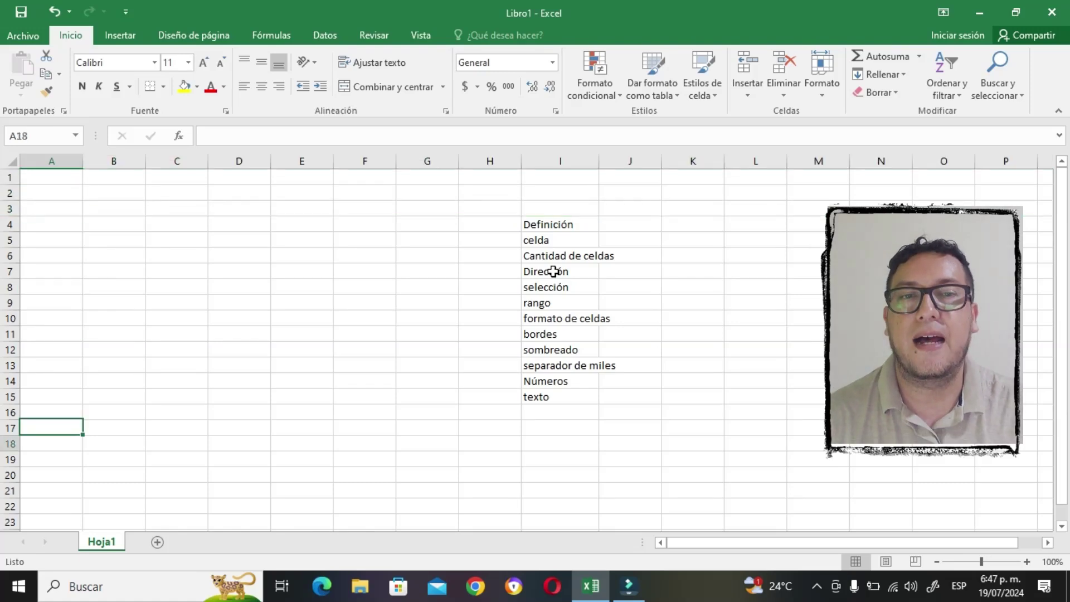
{"action": "key", "text": "Down"}
{"action": "key", "text": "Down"}
{"action": "key", "text": "Down"}
{"action": "key", "text": "Down"}
{"action": "key", "text": "Down"}
{"action": "key", "text": "Down"}
{"action": "key", "text": "Down"}
{"action": "key", "text": "Down"}
{"action": "key", "text": "Down"}
{"action": "key", "text": "Down"}
{"action": "key", "text": "Down"}
{"action": "key", "text": "Down"}
{"action": "key", "text": "Down"}
{"action": "key", "text": "Down"}
{"action": "key", "text": "Down"}
{"action": "key", "text": "Down"}
{"action": "key", "text": "Down"}
{"action": "key", "text": "Down"}
{"action": "key", "text": "Down"}
{"action": "key", "text": "Down"}
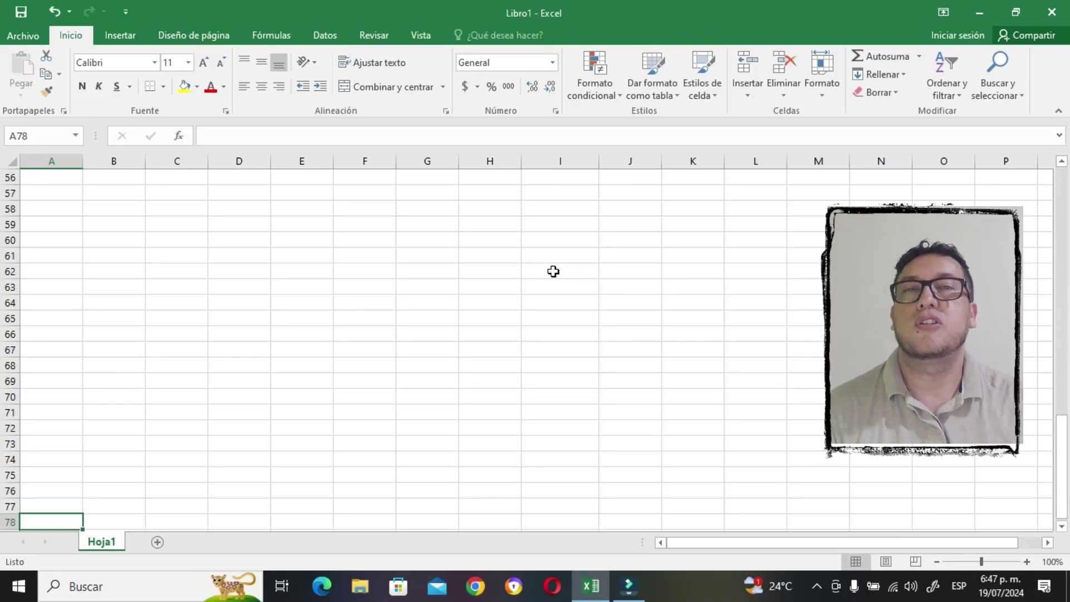
{"action": "key", "text": "Down"}
{"action": "key", "text": "Down"}
{"action": "key", "text": "Down"}
{"action": "key", "text": "Down"}
{"action": "key", "text": "Down"}
{"action": "key", "text": "Down"}
{"action": "key", "text": "Down"}
{"action": "key", "text": "Down"}
{"action": "key", "text": "Down"}
{"action": "key", "text": "Down"}
{"action": "key", "text": "Down"}
{"action": "key", "text": "Down"}
{"action": "key", "text": "Down"}
{"action": "key", "text": "Down"}
{"action": "key", "text": "Down"}
{"action": "key", "text": "Down"}
{"action": "key", "text": "Down"}
{"action": "key", "text": "Down"}
{"action": "key", "text": "Down"}
{"action": "key", "text": "Down"}
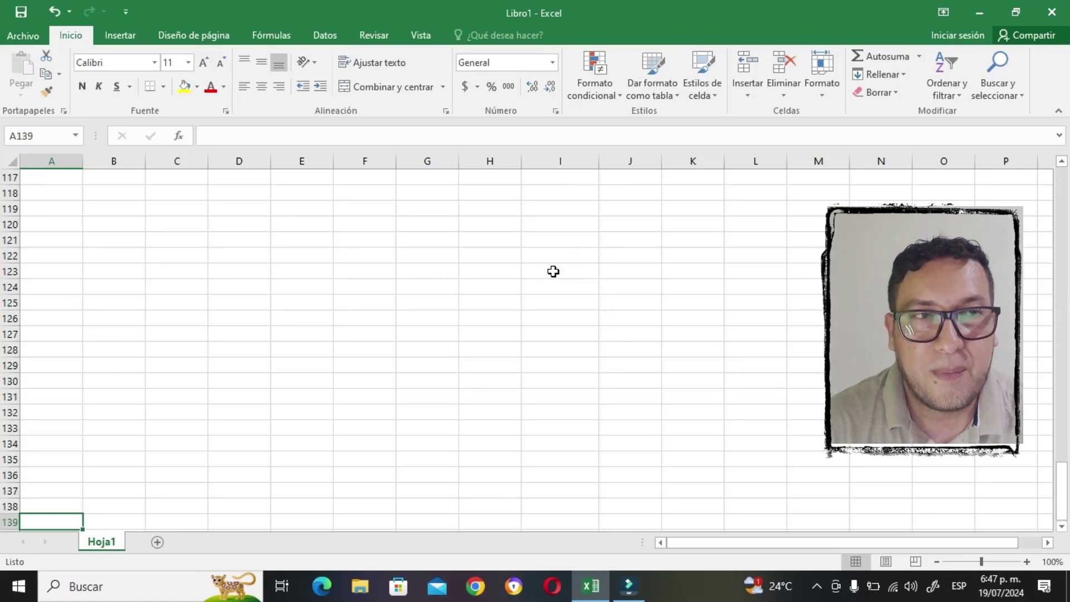
{"action": "key", "text": "Down"}
{"action": "key", "text": "Down"}
{"action": "key", "text": "Down"}
{"action": "key", "text": "Down"}
{"action": "key", "text": "Down"}
{"action": "key", "text": "Down"}
{"action": "key", "text": "Down"}
{"action": "key", "text": "Down"}
{"action": "key", "text": "Down"}
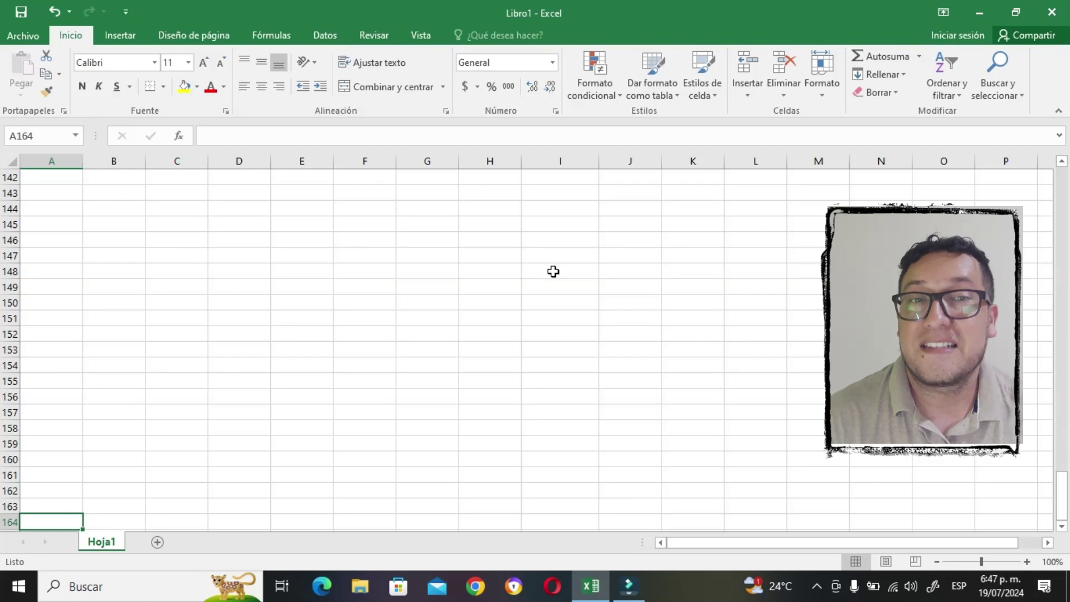
Jump to the last row of the sheet in column A and back to the first row
{"action": "key", "text": "ctrl+Down"}
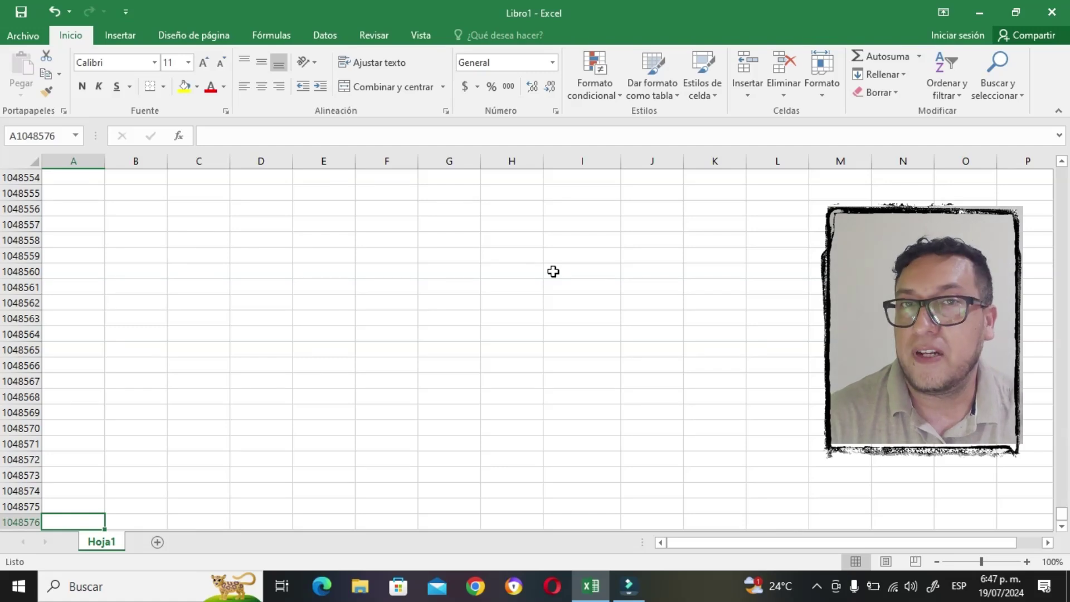
{"action": "key", "text": "ctrl+Up"}
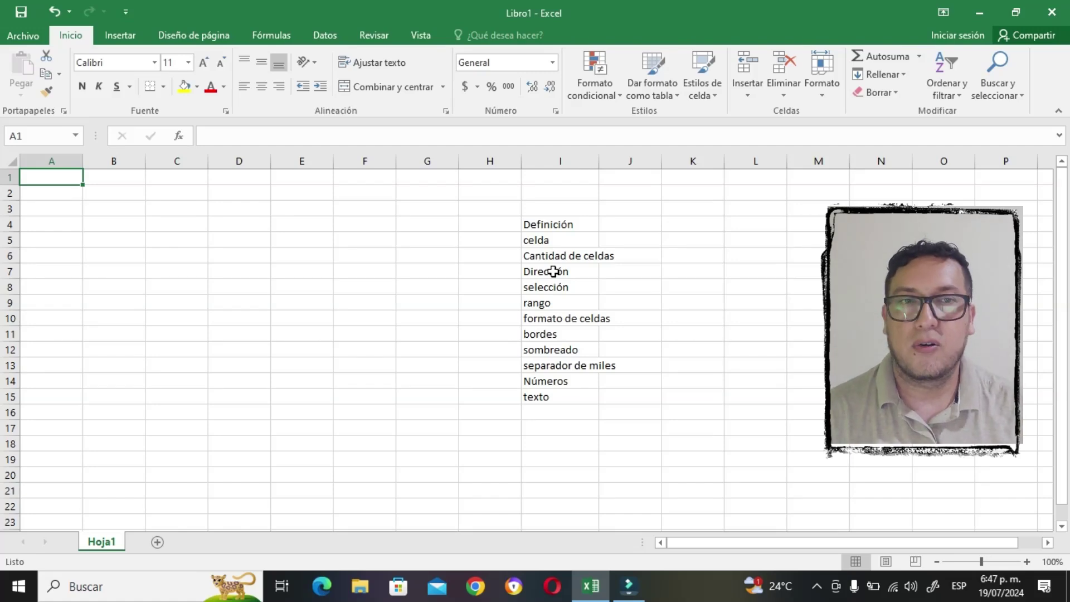
Move the active cell down to A5 and view the sheet one full screen lower and back
{"action": "key", "text": "Down"}
{"action": "key", "text": "Down"}
{"action": "key", "text": "Down"}
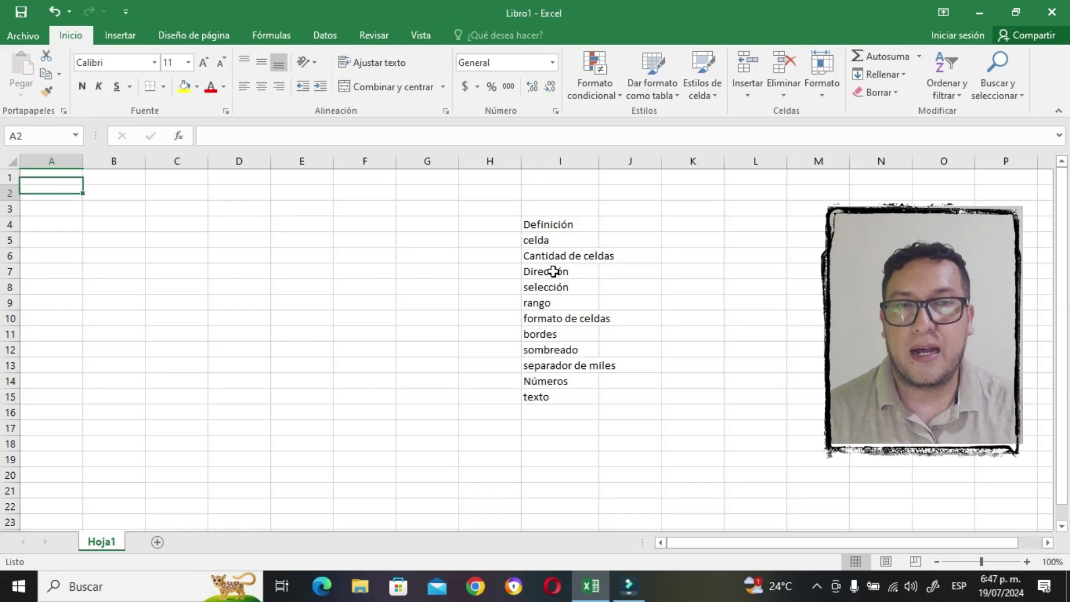
{"action": "key", "text": "Down"}
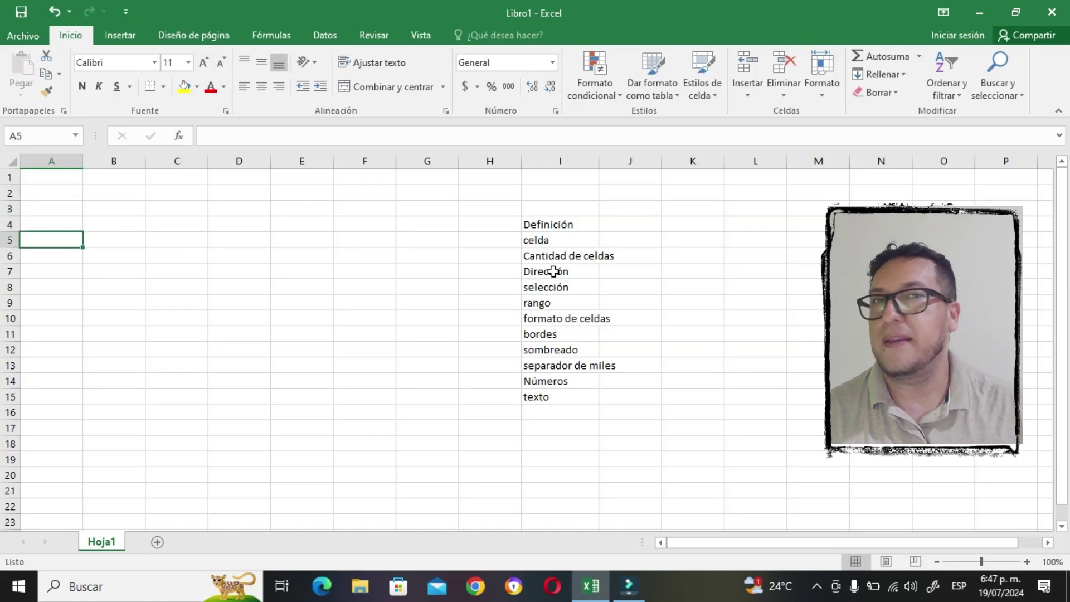
{"action": "key", "text": "Page_Down"}
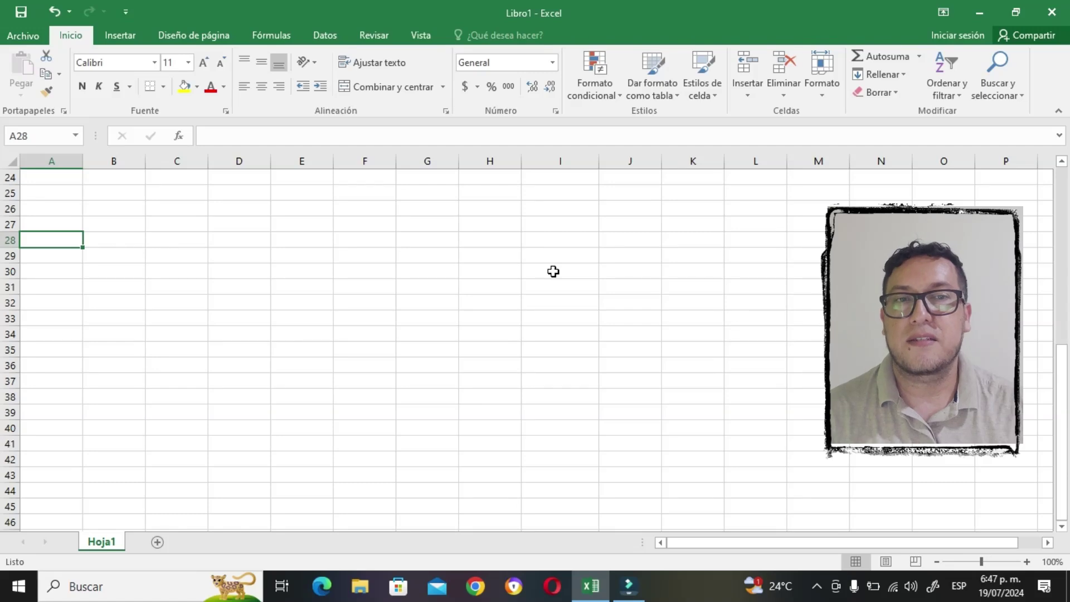
{"action": "key", "text": "Page_Up"}
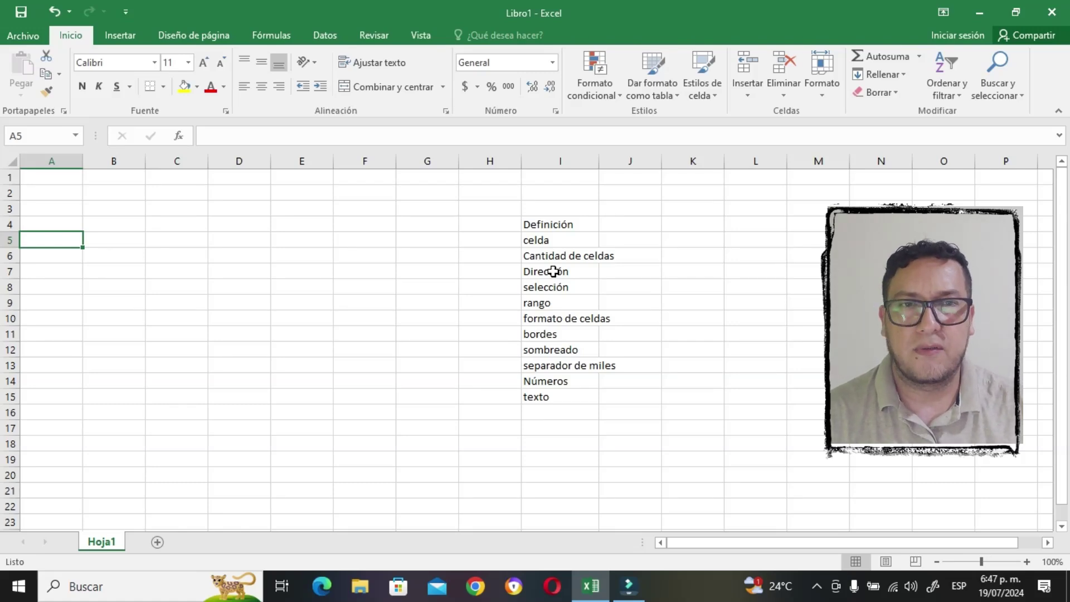
Move the active cell one row at a time down column A from A5 to A20
{"action": "key", "text": "Down"}
{"action": "key", "text": "Down"}
{"action": "key", "text": "Down"}
{"action": "key", "text": "Down"}
{"action": "key", "text": "Down"}
{"action": "key", "text": "Down"}
{"action": "key", "text": "Down"}
{"action": "key", "text": "Down"}
{"action": "key", "text": "Down"}
{"action": "key", "text": "Down"}
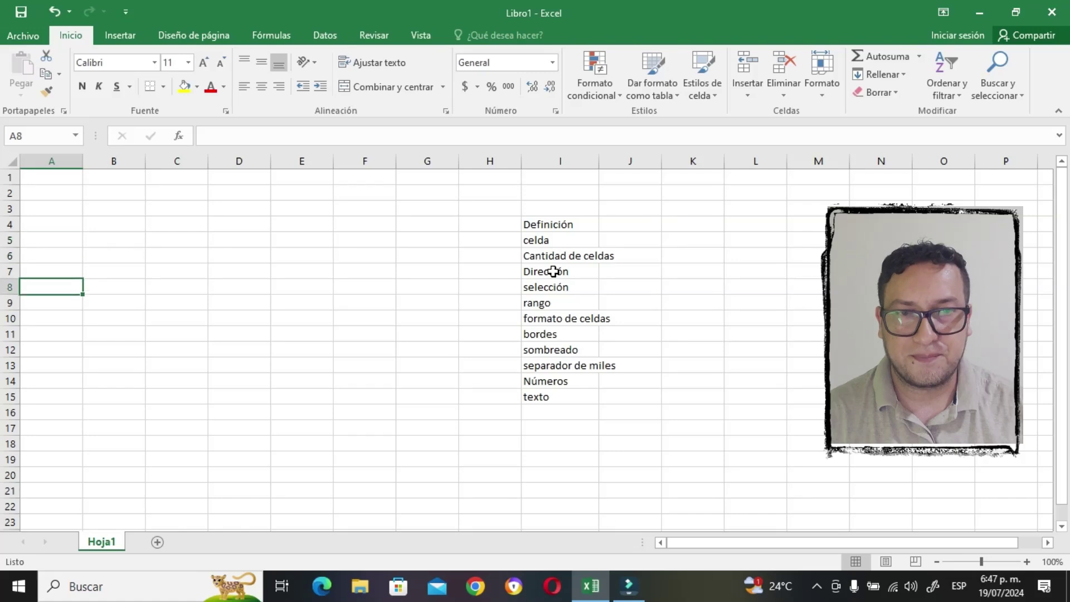
{"action": "key", "text": "Down"}
{"action": "key", "text": "Down"}
{"action": "key", "text": "Down"}
{"action": "key", "text": "Down"}
{"action": "key", "text": "Down"}
{"action": "key", "text": "Down"}
{"action": "key", "text": "Down"}
{"action": "key", "text": "Down"}
{"action": "key", "text": "Down"}
{"action": "key", "text": "Down"}
{"action": "key", "text": "Down"}
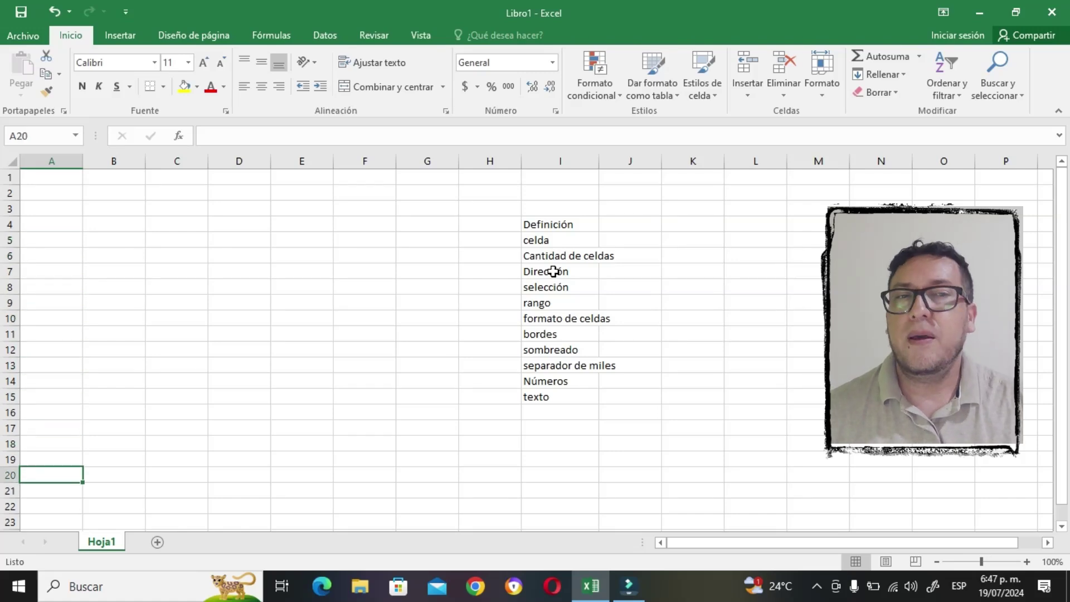
Move the active cell down column A from A20 to A56 and back up to the first row
{"action": "key", "text": "Down"}
{"action": "key", "text": "Down"}
{"action": "key", "text": "Down"}
{"action": "key", "text": "Down"}
{"action": "key", "text": "Down"}
{"action": "key", "text": "Down"}
{"action": "key", "text": "Down"}
{"action": "key", "text": "Down"}
{"action": "key", "text": "Down"}
{"action": "key", "text": "Down"}
{"action": "key", "text": "Down"}
{"action": "key", "text": "Down"}
{"action": "key", "text": "Down"}
{"action": "key", "text": "Down"}
{"action": "key", "text": "Down"}
{"action": "key", "text": "Down"}
{"action": "key", "text": "Down"}
{"action": "key", "text": "Down"}
{"action": "key", "text": "Down"}
{"action": "key", "text": "Down"}
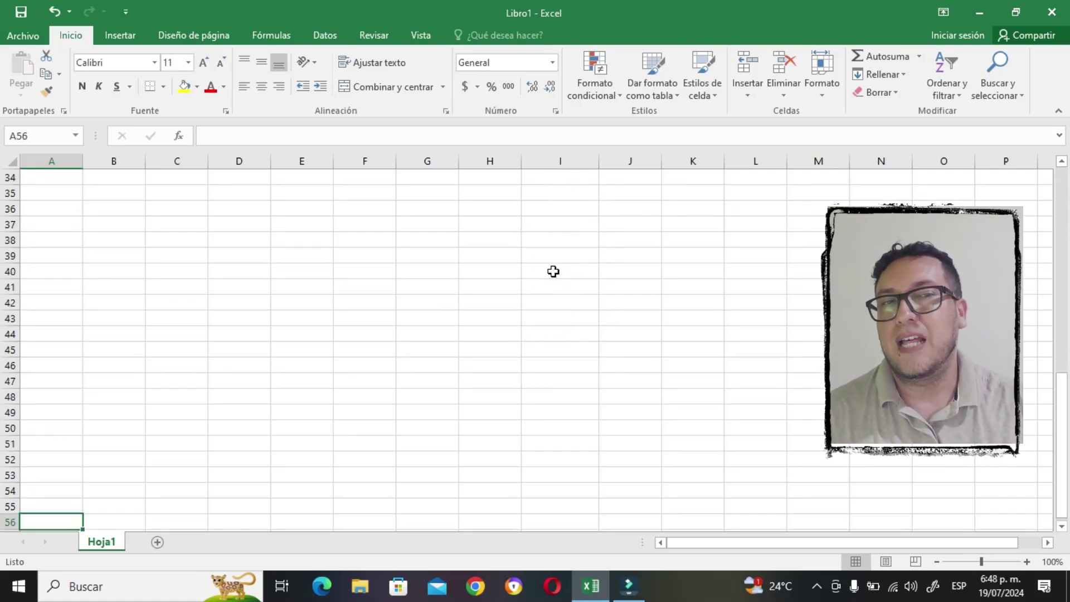
{"action": "key", "text": "Up"}
{"action": "key", "text": "Up"}
{"action": "key", "text": "Up"}
{"action": "key", "text": "Up"}
{"action": "key", "text": "Up"}
{"action": "key", "text": "Up"}
{"action": "key", "text": "Up"}
{"action": "key", "text": "Up"}
{"action": "key", "text": "Up"}
{"action": "key", "text": "Up"}
{"action": "key", "text": "Up"}
{"action": "key", "text": "Up"}
{"action": "key", "text": "Up"}
{"action": "key", "text": "Up"}
{"action": "key", "text": "Up"}
{"action": "key", "text": "Up"}
{"action": "key", "text": "Up"}
{"action": "key", "text": "Up"}
{"action": "key", "text": "Up"}
{"action": "key", "text": "Up"}
{"action": "key", "text": "Up"}
{"action": "key", "text": "Up"}
{"action": "key", "text": "Up"}
{"action": "key", "text": "Up"}
{"action": "key", "text": "Up"}
{"action": "key", "text": "Up"}
{"action": "key", "text": "Up"}
{"action": "key", "text": "Up"}
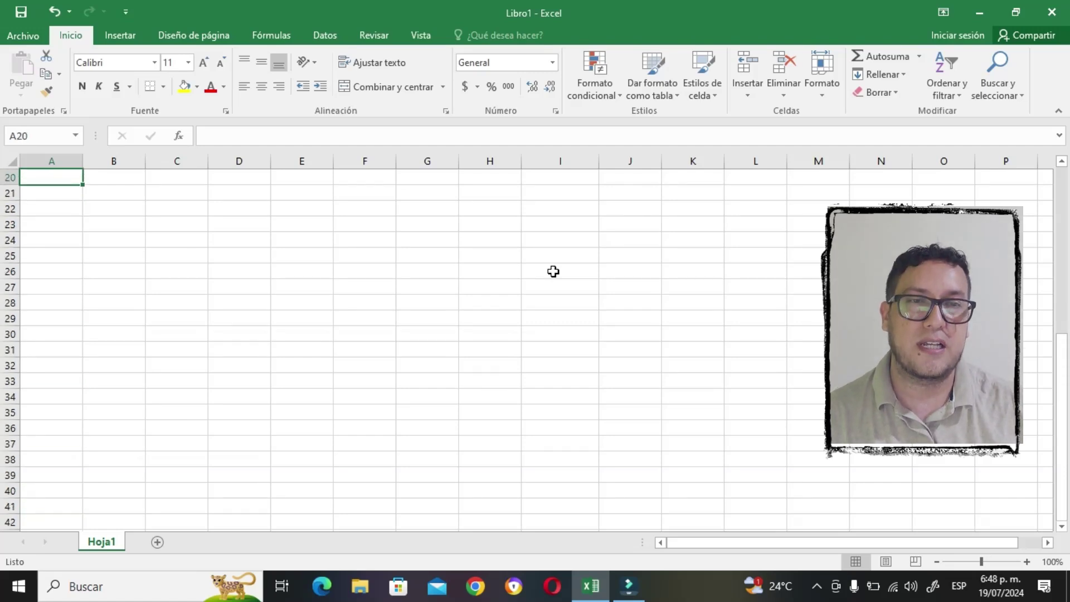
Move the active cell along row 1 to column D and down to D6
{"action": "key", "text": "Right"}
{"action": "key", "text": "Right"}
{"action": "key", "text": "Right"}
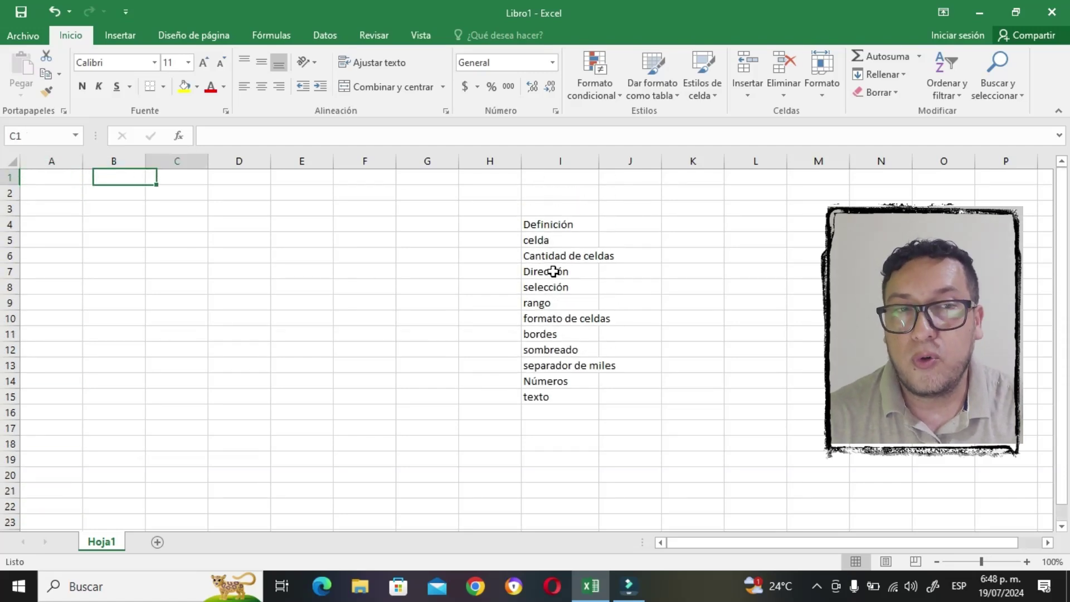
{"action": "key", "text": "Down"}
{"action": "key", "text": "Down"}
{"action": "key", "text": "Down"}
{"action": "key", "text": "Down"}
{"action": "key", "text": "Down"}
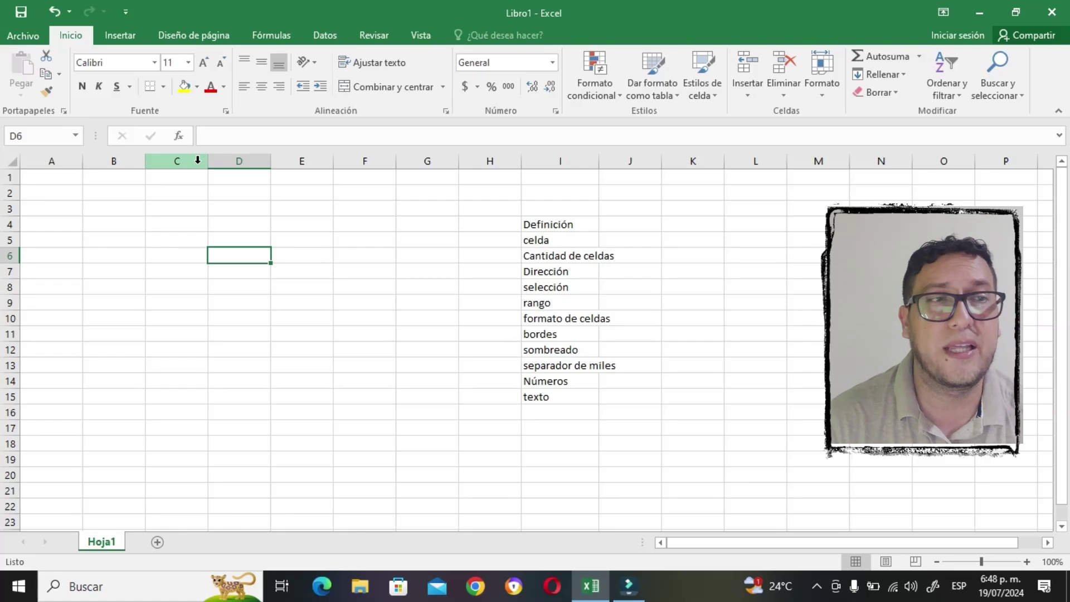
Move the active cell along row 6 from D6 to L6
{"action": "key", "text": "Right"}
{"action": "key", "text": "Right"}
{"action": "key", "text": "Right"}
{"action": "key", "text": "Right"}
{"action": "key", "text": "Right"}
{"action": "key", "text": "Right"}
{"action": "key", "text": "Right"}
{"action": "key", "text": "Right"}
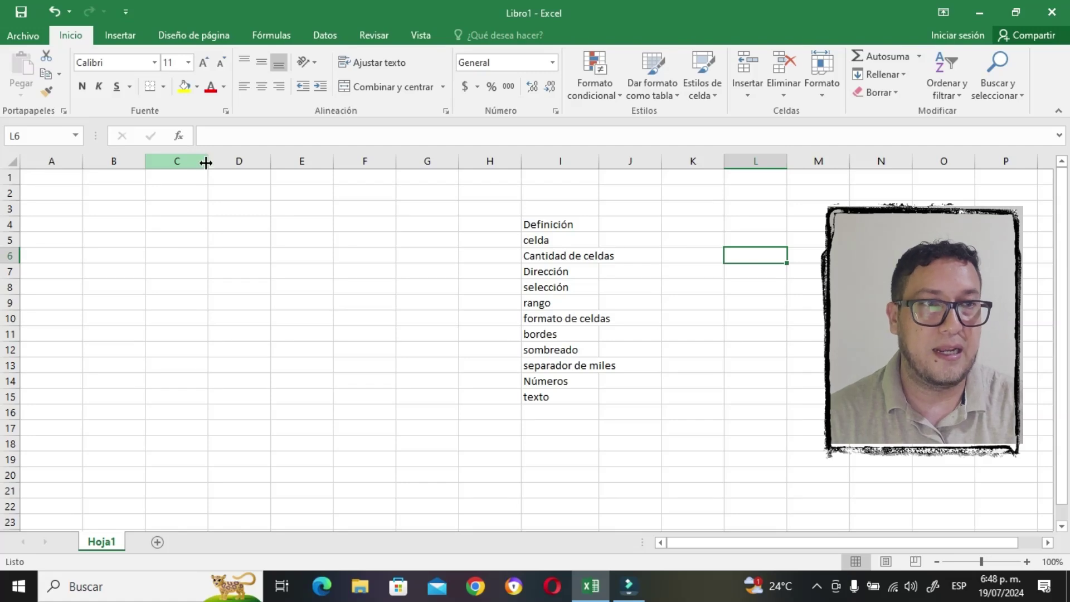
Highlight column L and row 6 in turn, and return to L6 to examine its cell address
{"action": "left_click", "coordinate": [769, 162]}
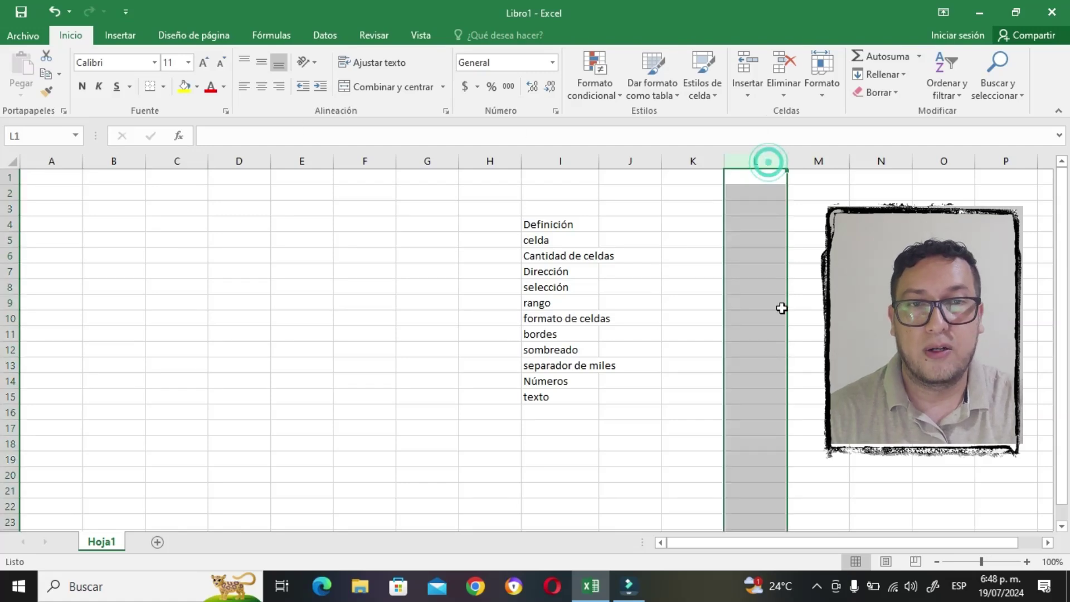
{"action": "left_click", "coordinate": [755, 255]}
{"action": "left_click", "coordinate": [761, 161]}
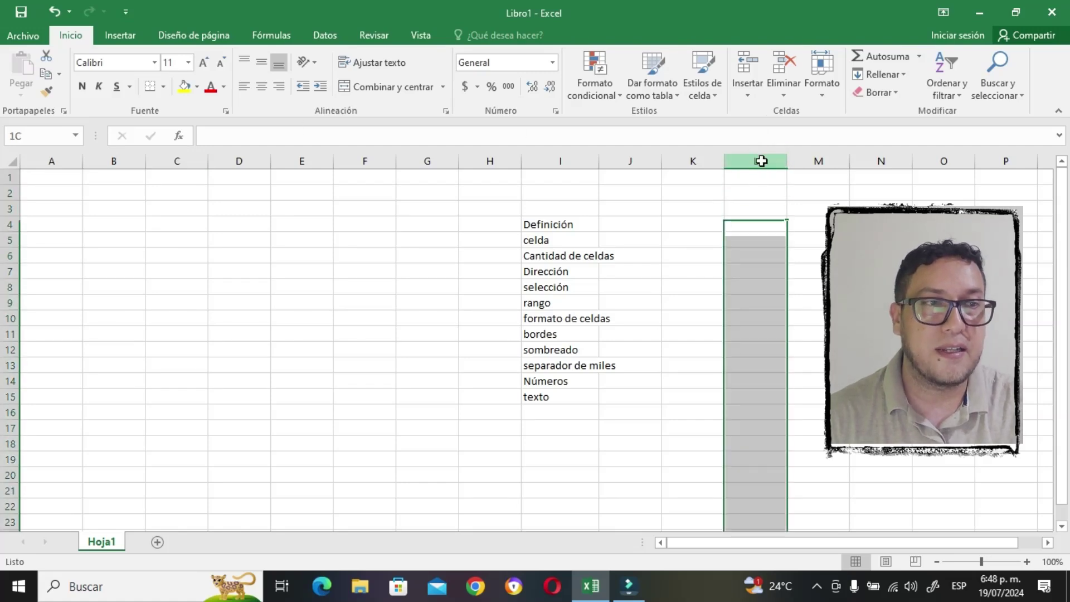
{"action": "left_click", "coordinate": [752, 256]}
{"action": "left_click", "coordinate": [10, 256]}
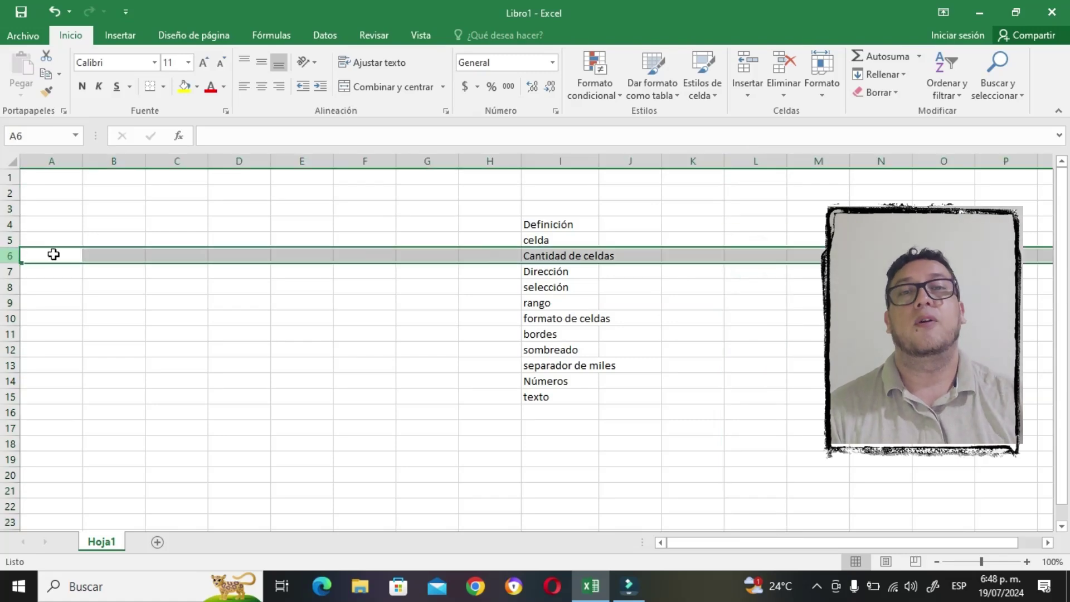
{"action": "left_click", "coordinate": [759, 255]}
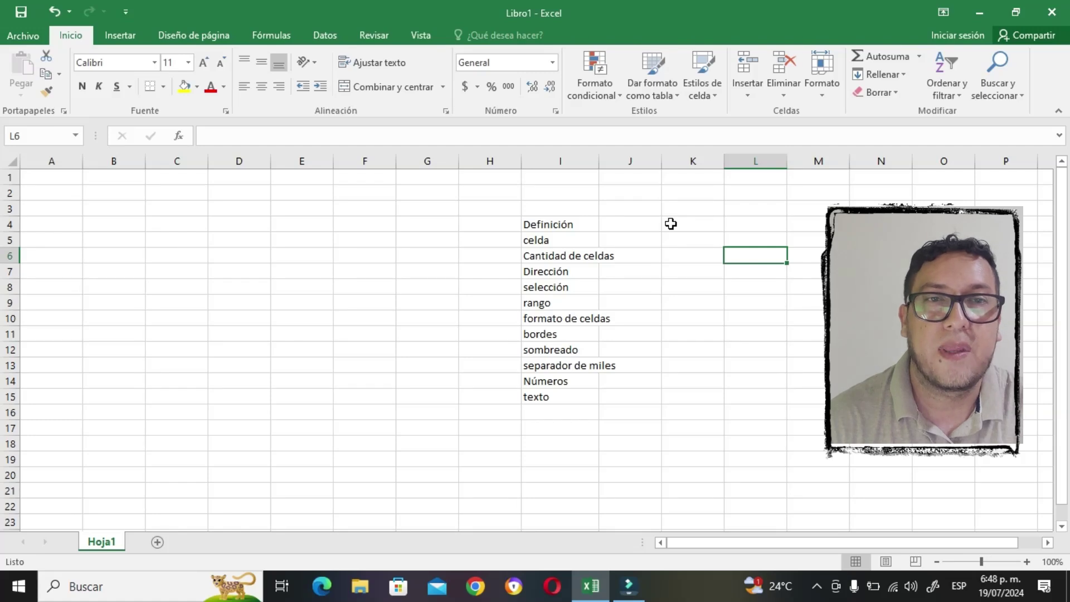
{"action": "left_click", "coordinate": [37, 137]}
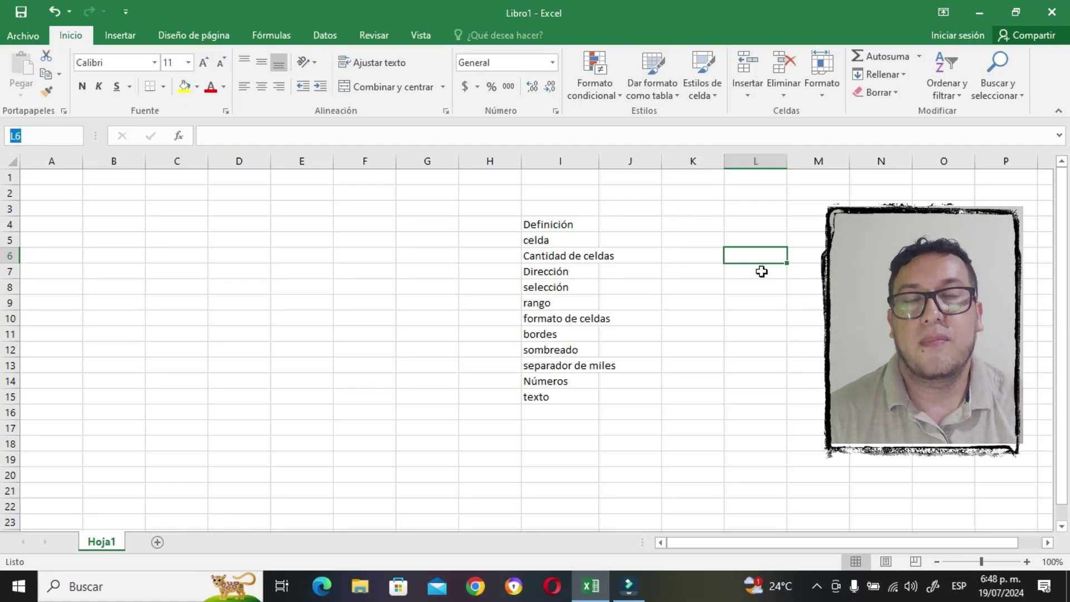
Go from D5 straight to cell Z59000 by entering its address, and return to A1
{"action": "left_click", "coordinate": [265, 242]}
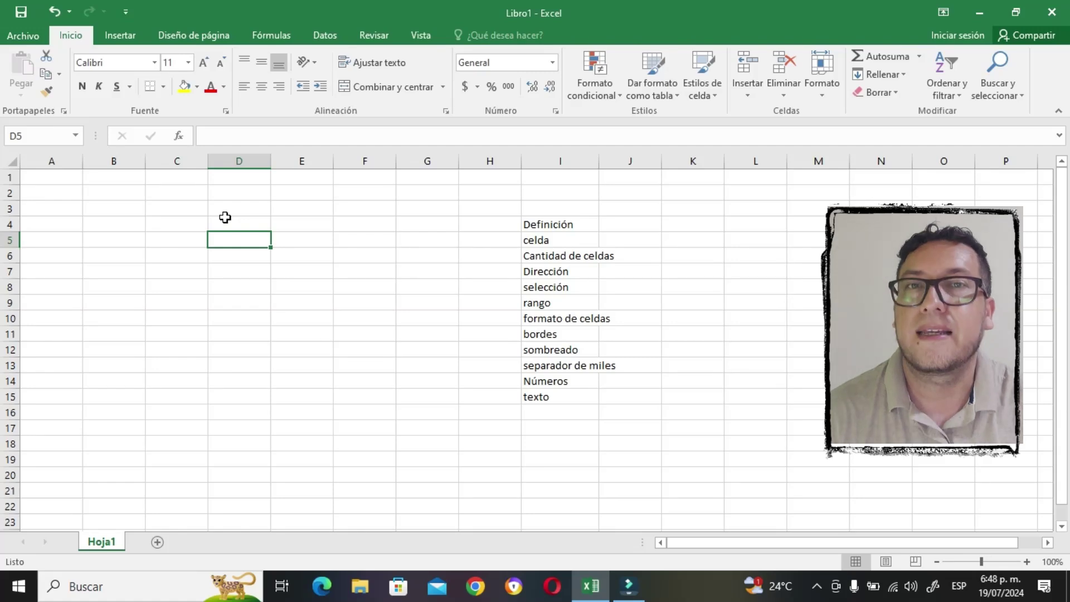
{"action": "left_click", "coordinate": [40, 141]}
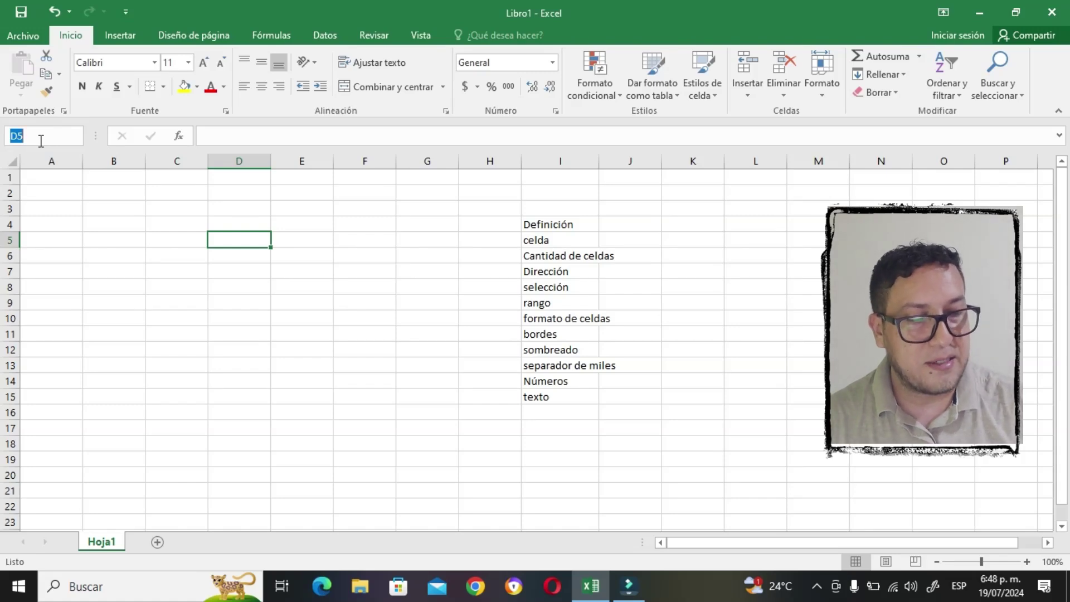
{"action": "type", "text": "z"}
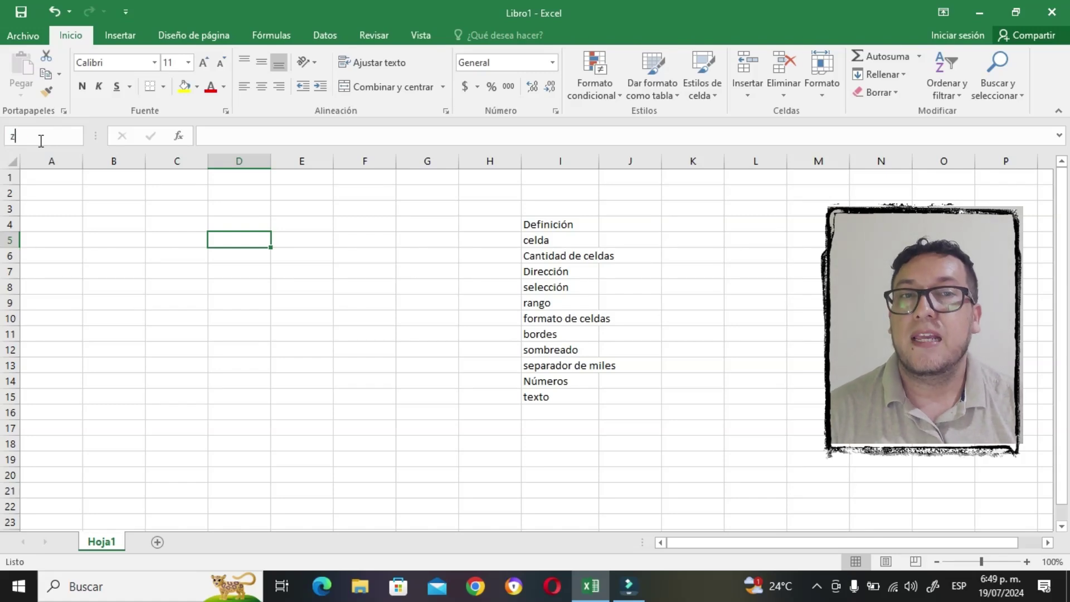
{"action": "type", "text": "59006"}
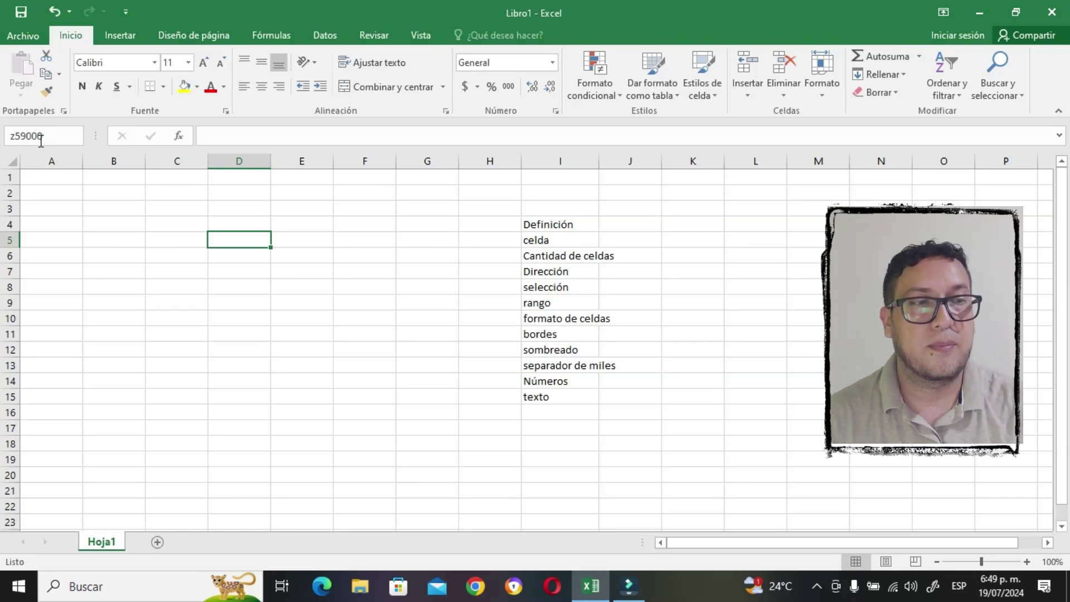
{"action": "key", "text": "Return"}
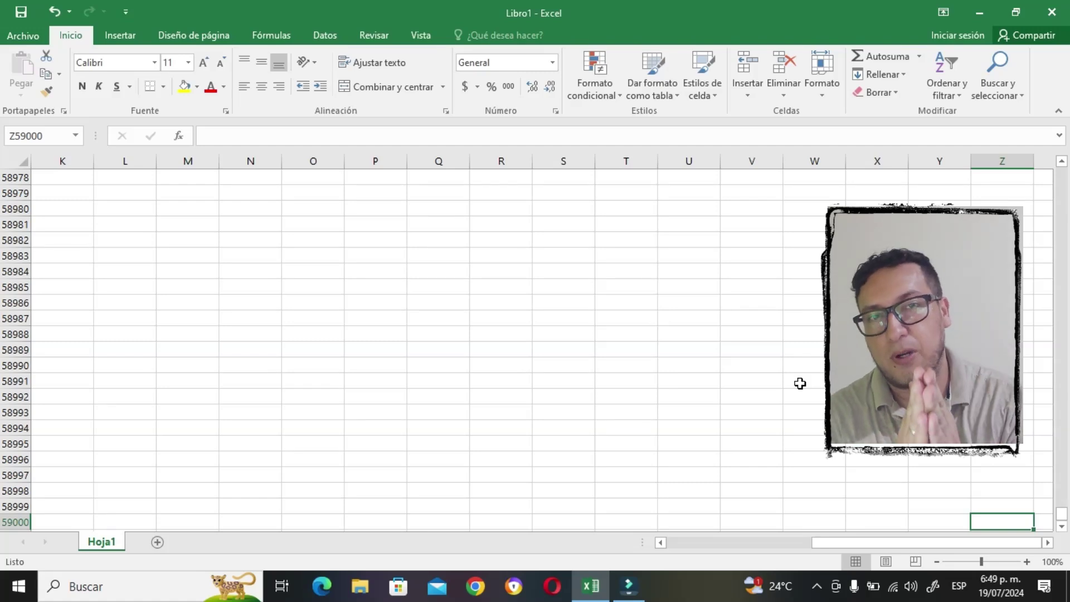
{"action": "key", "text": "ctrl+Up"}
{"action": "key", "text": "ctrl+Left"}
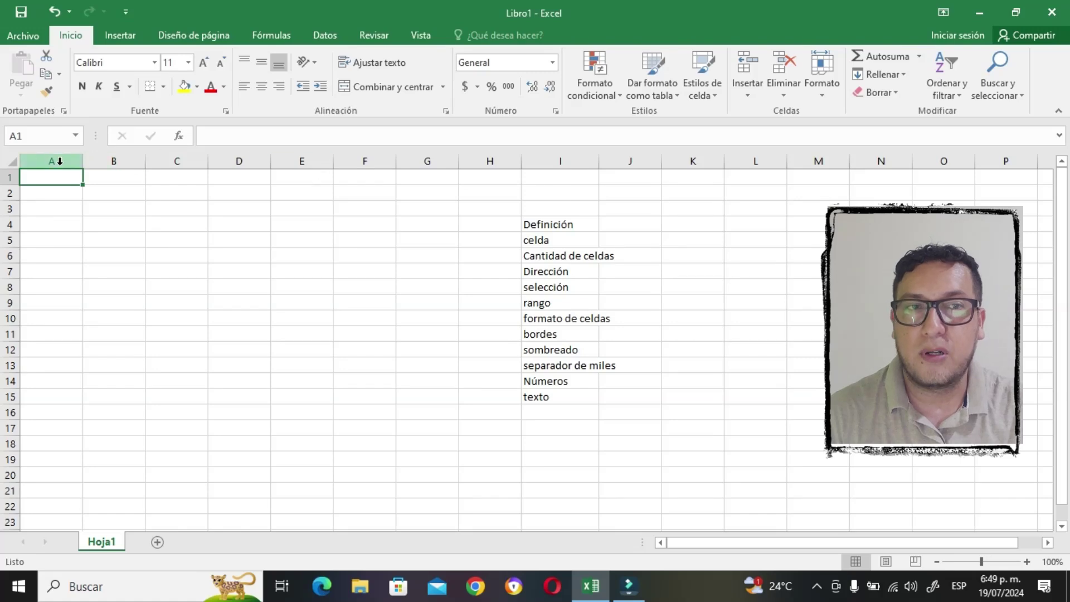
Select columns B through G one at a time to examine the column letters
{"action": "left_click", "coordinate": [123, 159]}
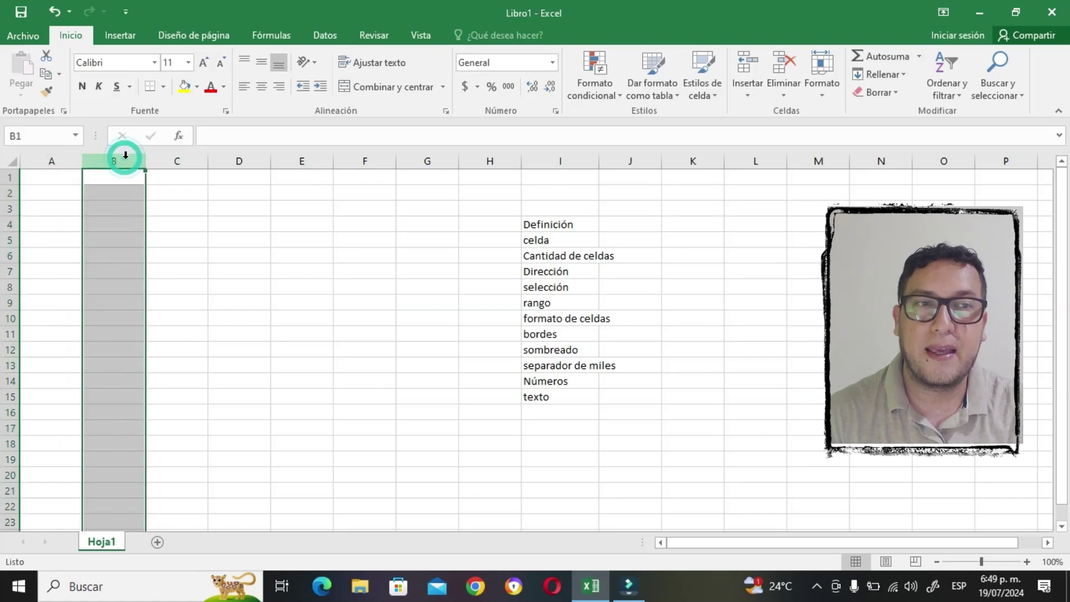
{"action": "left_click", "coordinate": [173, 160]}
{"action": "left_click", "coordinate": [239, 160]}
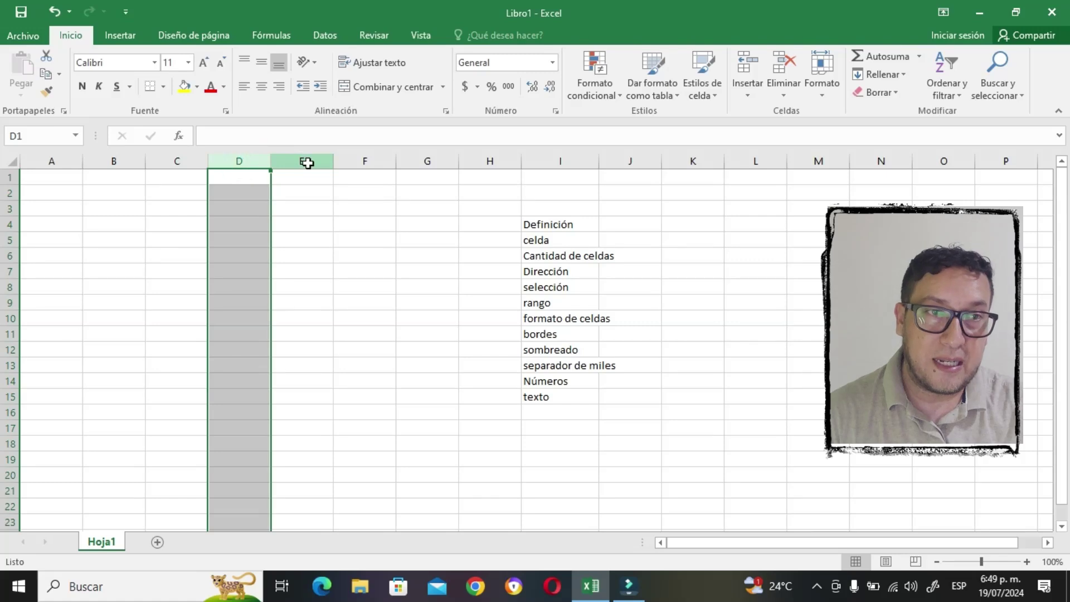
{"action": "left_click", "coordinate": [307, 163]}
{"action": "left_click", "coordinate": [366, 161]}
{"action": "left_click", "coordinate": [429, 159]}
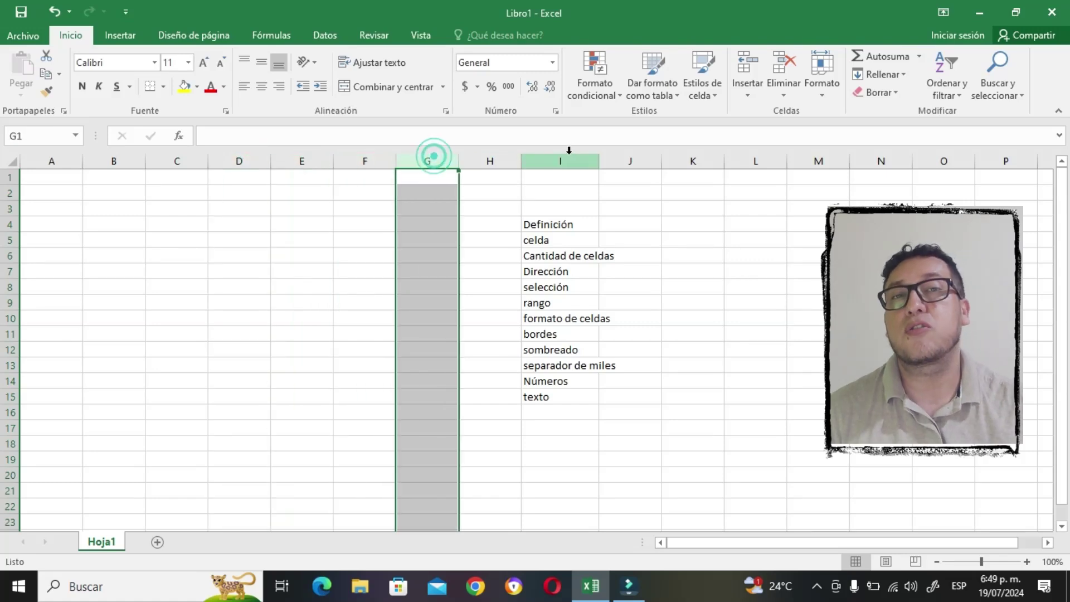
Jump from A1 to the last column of row 1 and back
{"action": "left_click", "coordinate": [52, 177]}
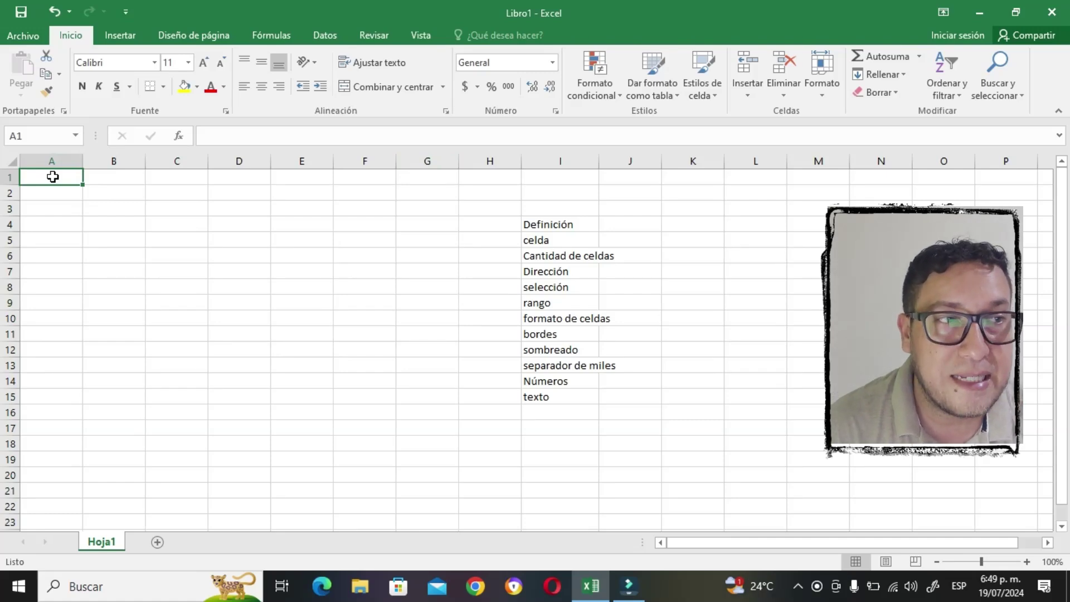
{"action": "key", "text": "ctrl+Right"}
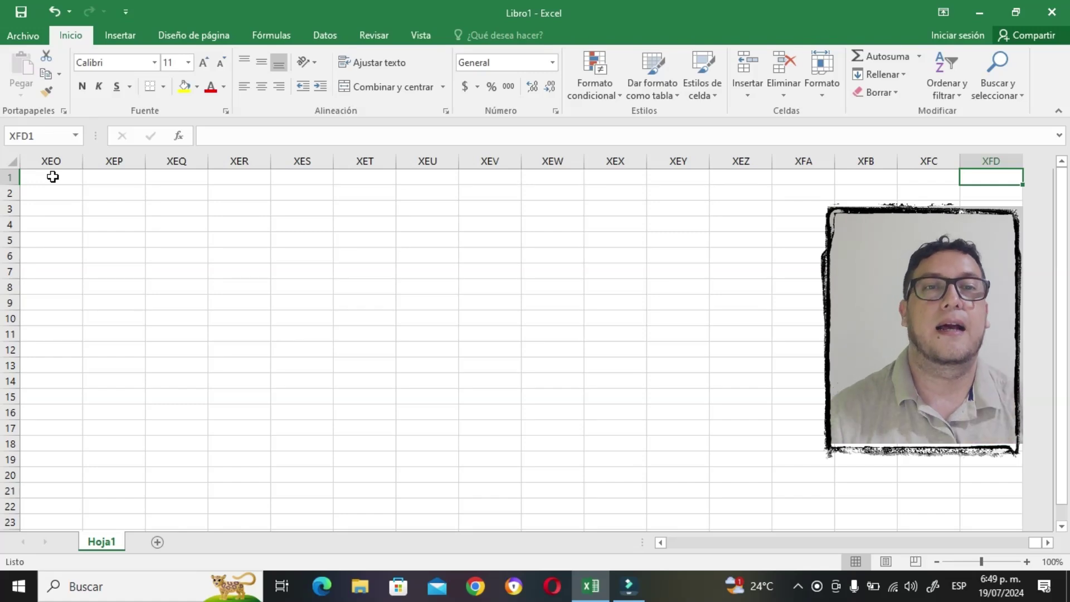
{"action": "key", "text": "ctrl+Left"}
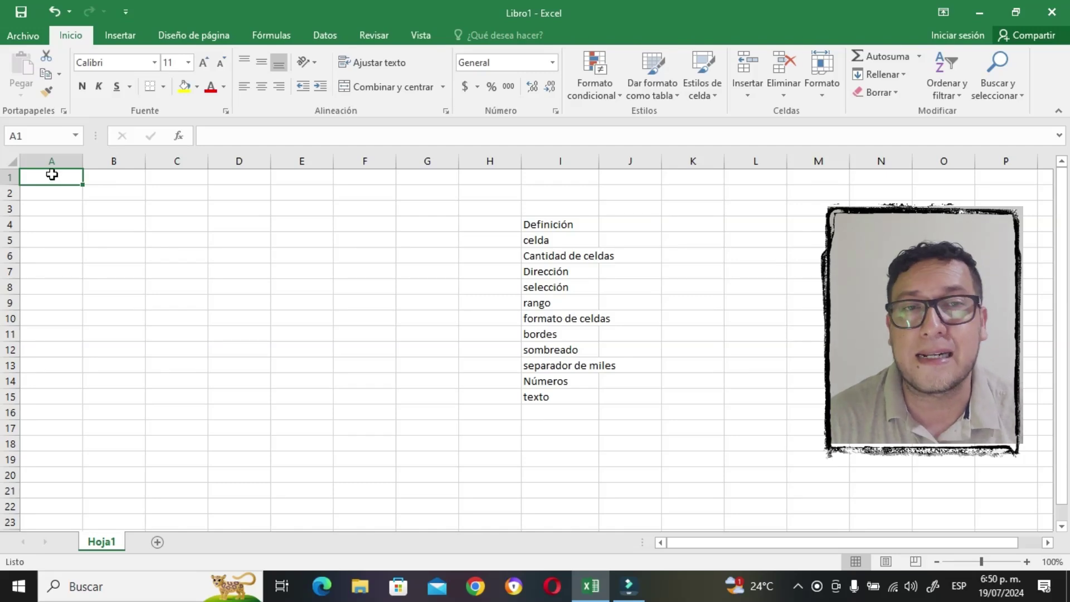
Extend the selection from B2 four cells along row 2 and shrink it back to B2
{"action": "left_click", "coordinate": [124, 191]}
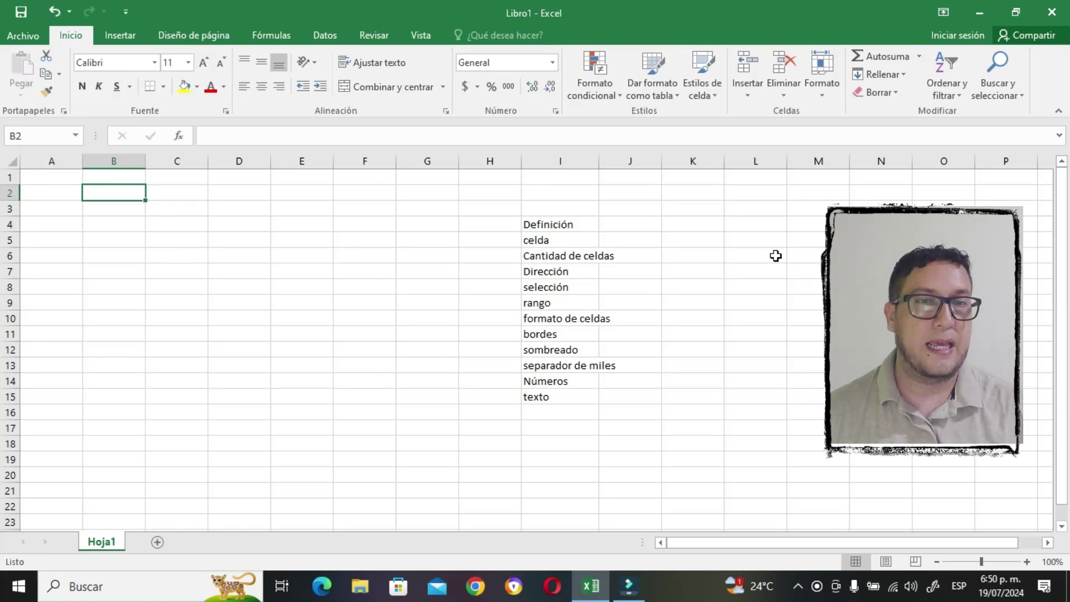
{"action": "key", "text": "shift+Right"}
{"action": "key", "text": "shift+Right"}
{"action": "key", "text": "shift+Right"}
{"action": "key", "text": "shift+Right"}
{"action": "key", "text": "shift+Left"}
{"action": "key", "text": "shift+Left"}
{"action": "key", "text": "shift+Left"}
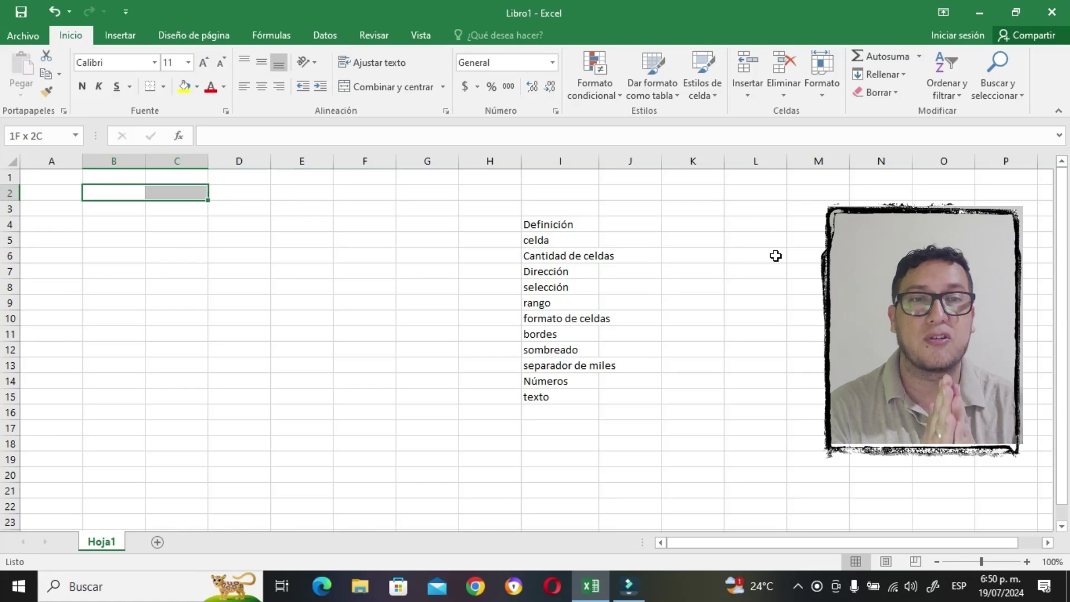
{"action": "key", "text": "shift+Left"}
Select the horizontal range C2:I2, starting from C2
{"action": "key", "text": "Right"}
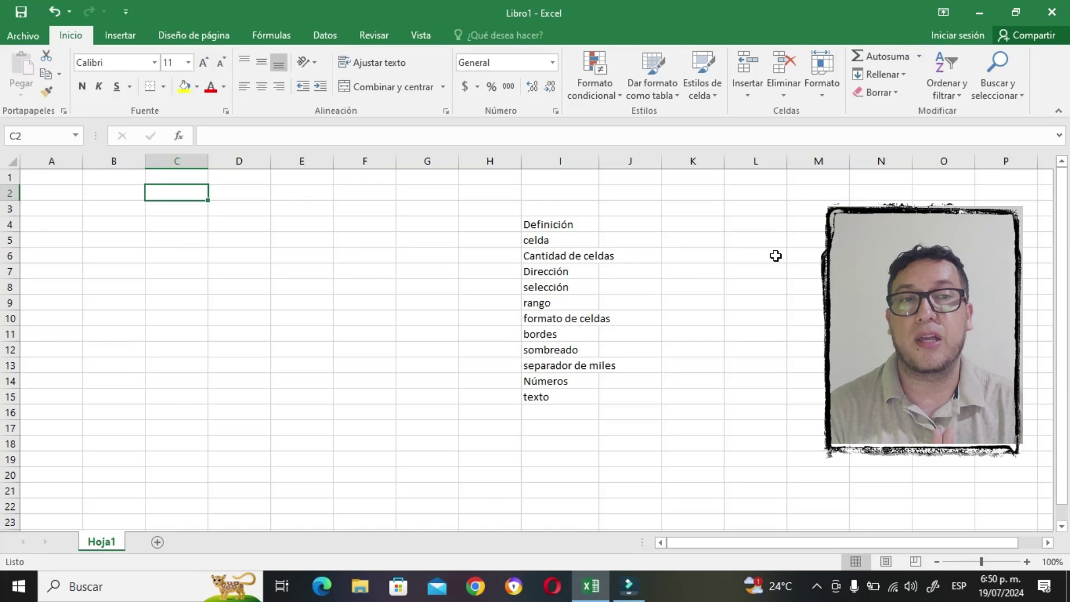
{"action": "key", "text": "shift+Right"}
{"action": "key", "text": "shift+Right"}
{"action": "key", "text": "shift+Right"}
{"action": "key", "text": "shift+Right"}
{"action": "key", "text": "shift+Right"}
{"action": "key", "text": "shift+Right"}
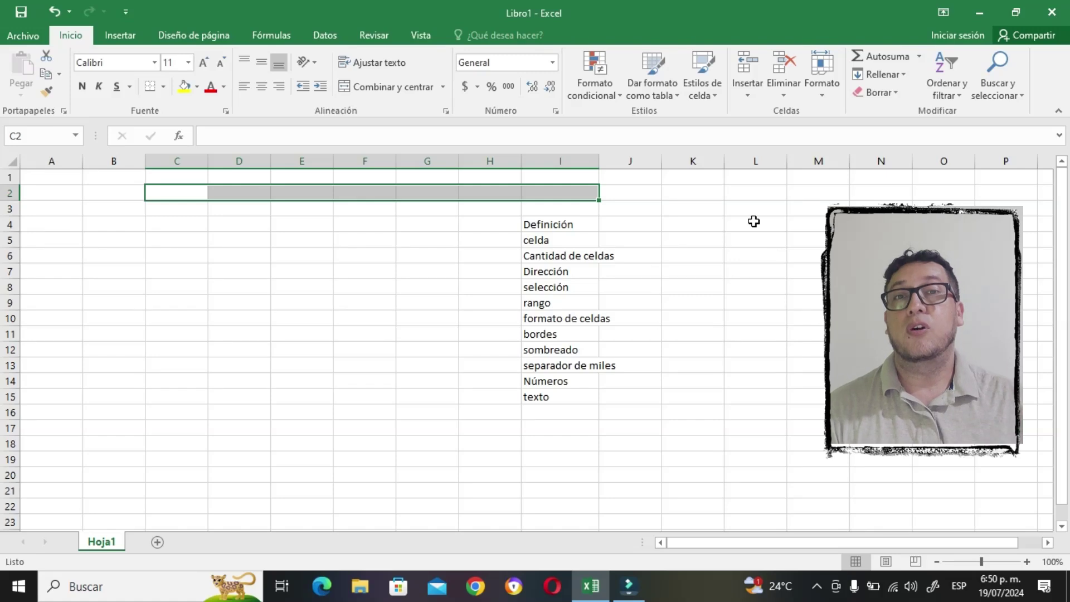
Extend the selection from B2 five cells along row 2, and reselect only B2
{"action": "left_click", "coordinate": [133, 194]}
{"action": "key", "text": "shift+Right"}
{"action": "key", "text": "shift+Right"}
{"action": "key", "text": "shift+Right"}
{"action": "key", "text": "shift+Right"}
{"action": "key", "text": "shift+Right"}
{"action": "left_click", "coordinate": [134, 194]}
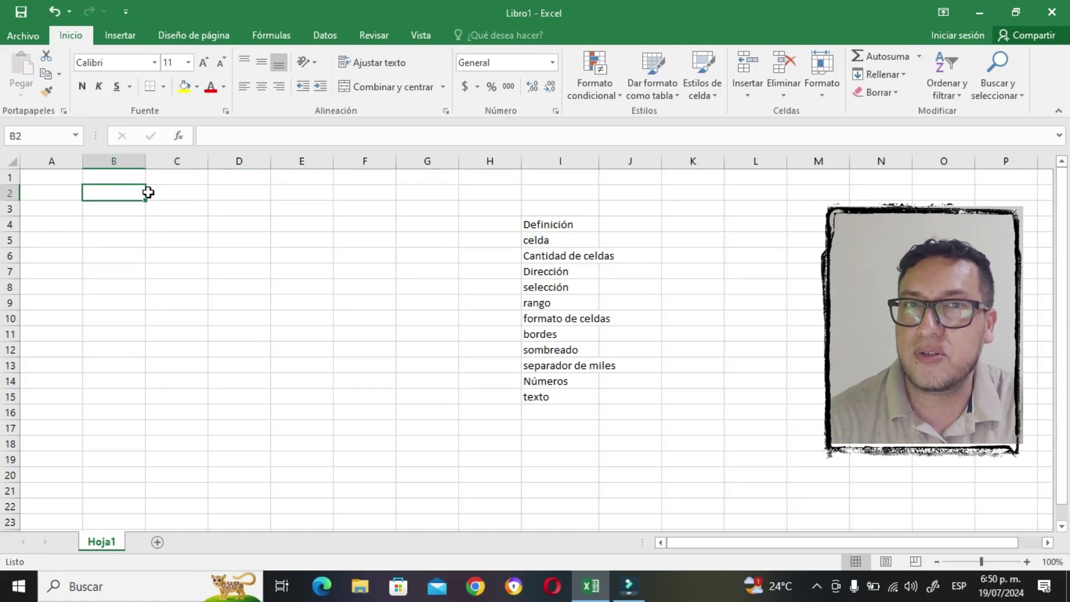
Select the vertical range B2:B15, followed by the rectangular block B2:G14
{"action": "left_click", "coordinate": [120, 191]}
{"action": "left_click_drag", "start_coordinate": [120, 191], "coordinate": [124, 397]}
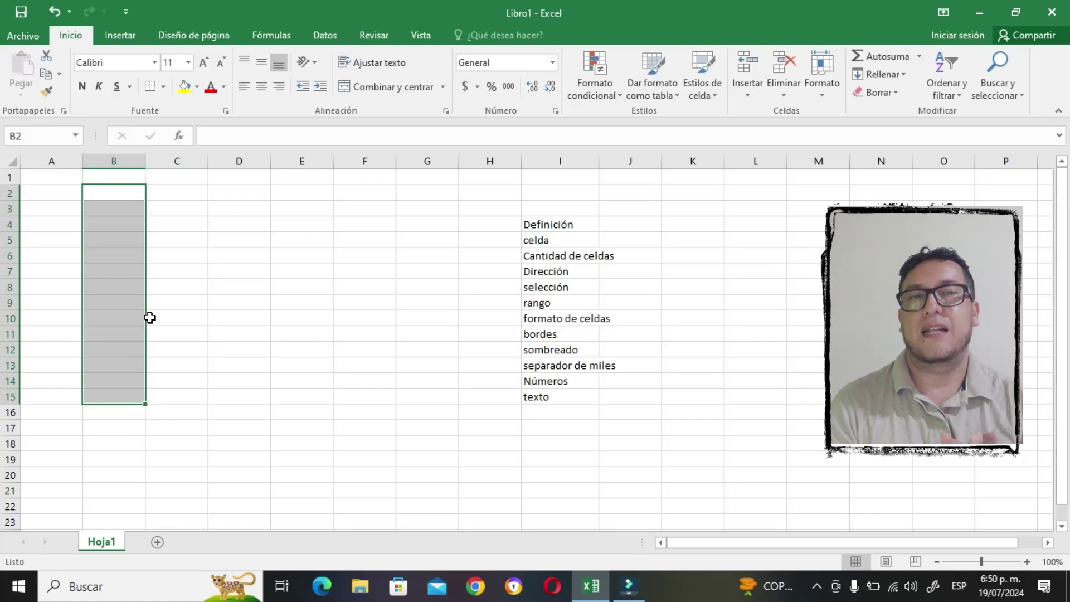
{"action": "left_click", "coordinate": [134, 193]}
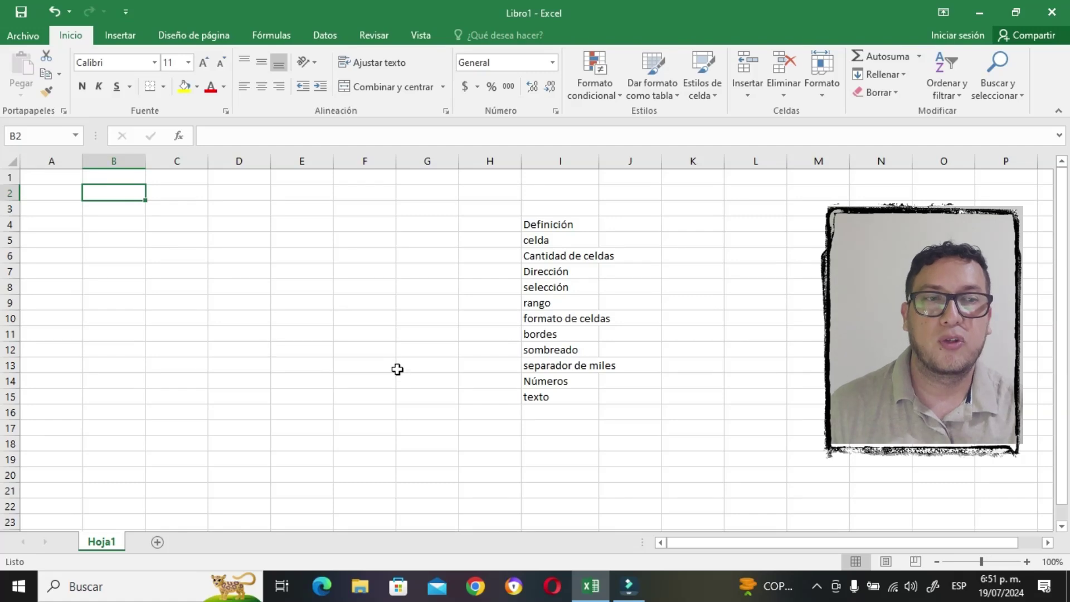
{"action": "left_click", "coordinate": [425, 386], "text": "shift"}
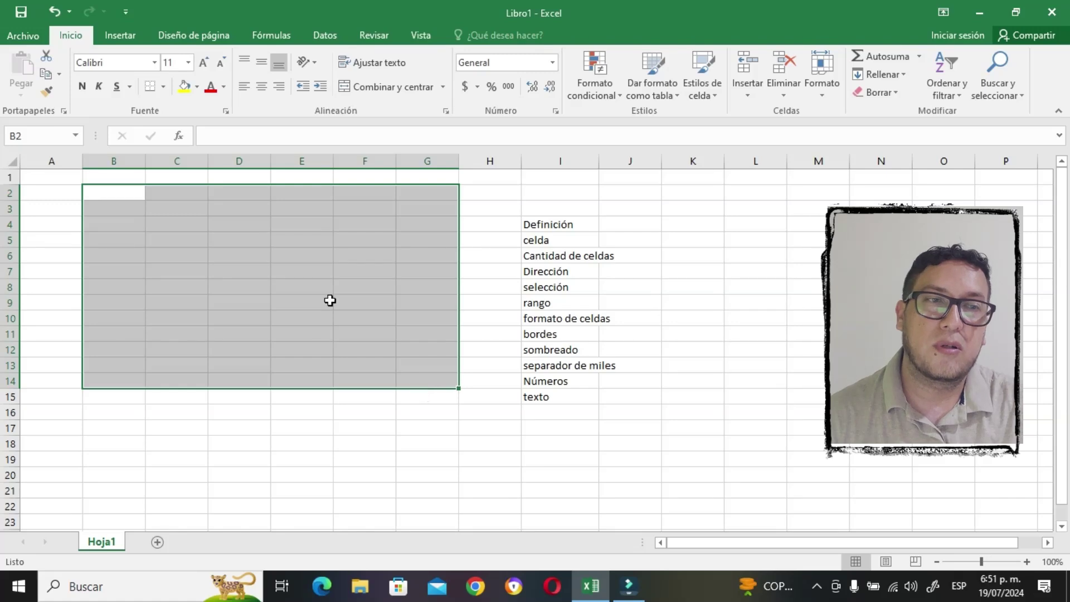
Fill the cells Definición (I4) and celda (I5) with yellow
{"action": "left_click", "coordinate": [573, 224]}
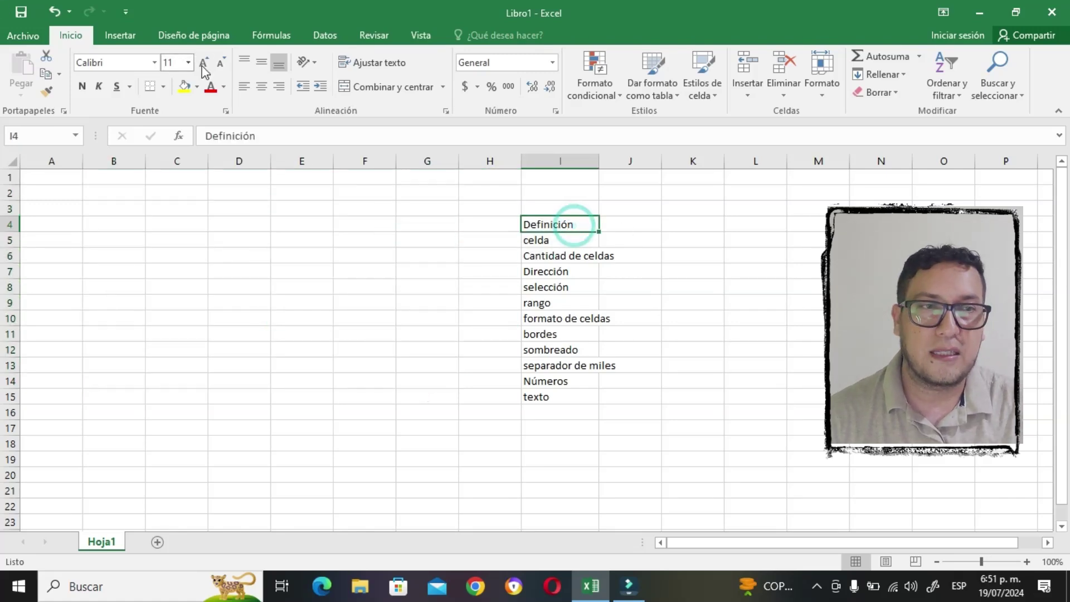
{"action": "left_click", "coordinate": [184, 87]}
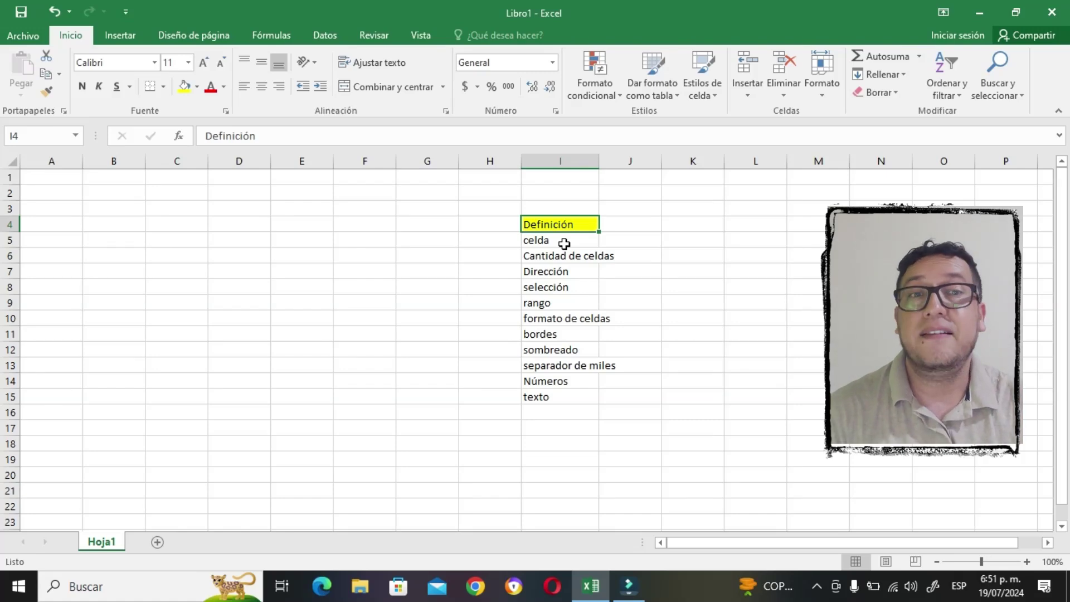
{"action": "left_click", "coordinate": [561, 242]}
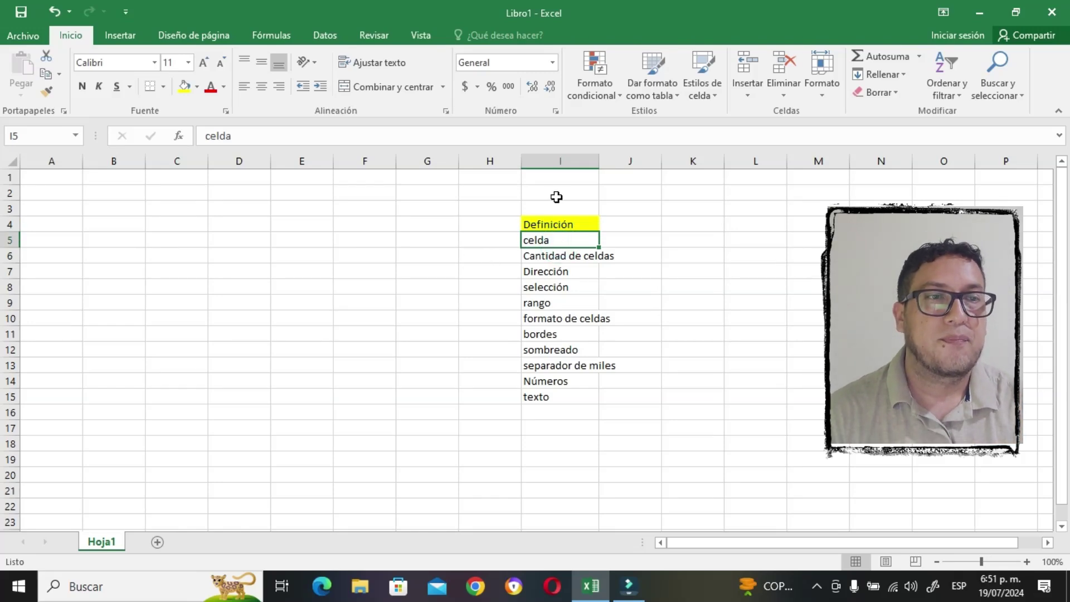
{"action": "left_click", "coordinate": [184, 87]}
Jump from cell A1 to the sheet's last row and back, and from A1 to the last column and back
{"action": "left_click", "coordinate": [551, 255]}
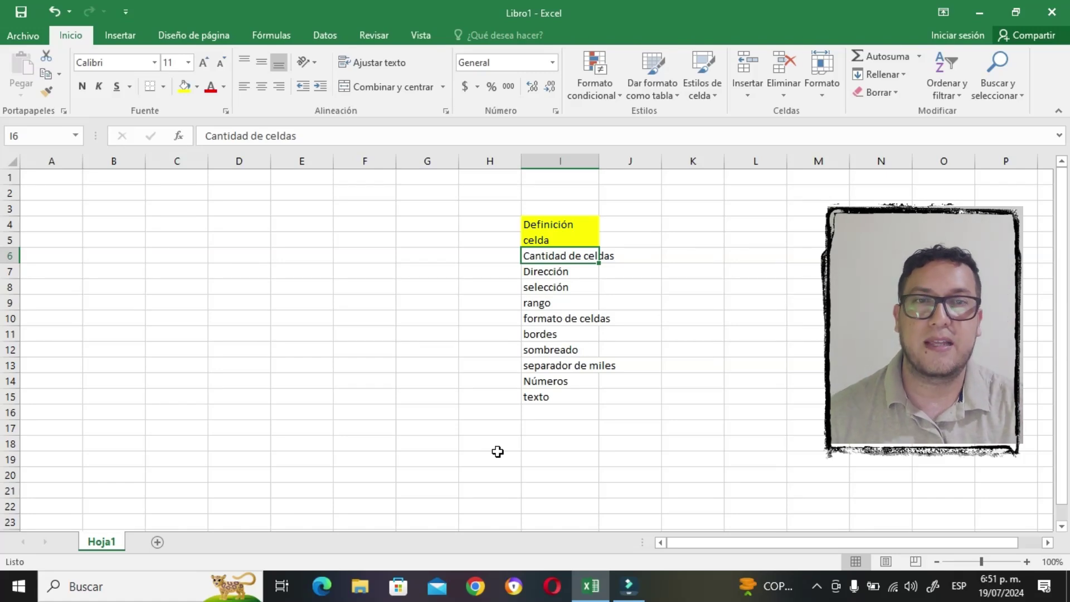
{"action": "left_click_drag", "start_coordinate": [65, 176], "coordinate": [51, 460]}
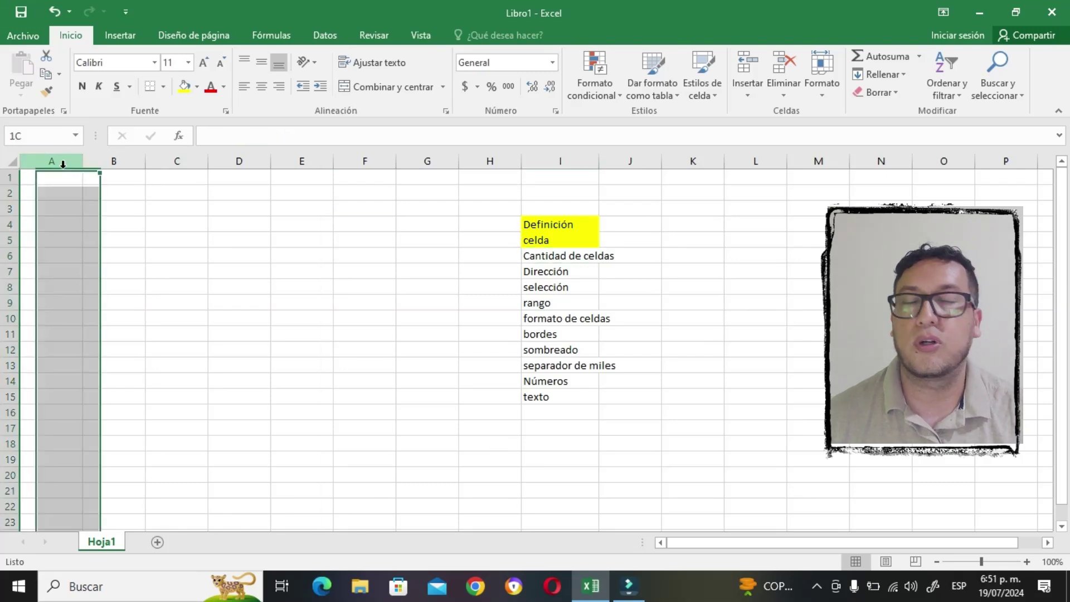
{"action": "left_click", "coordinate": [66, 177]}
{"action": "key", "text": "ctrl+Down"}
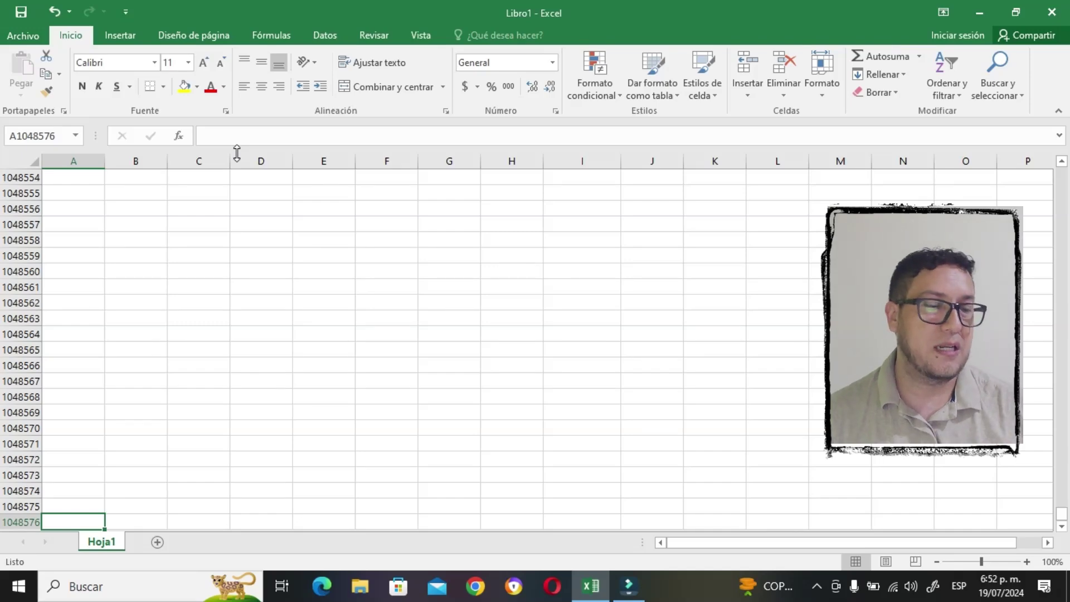
{"action": "key", "text": "ctrl+Up"}
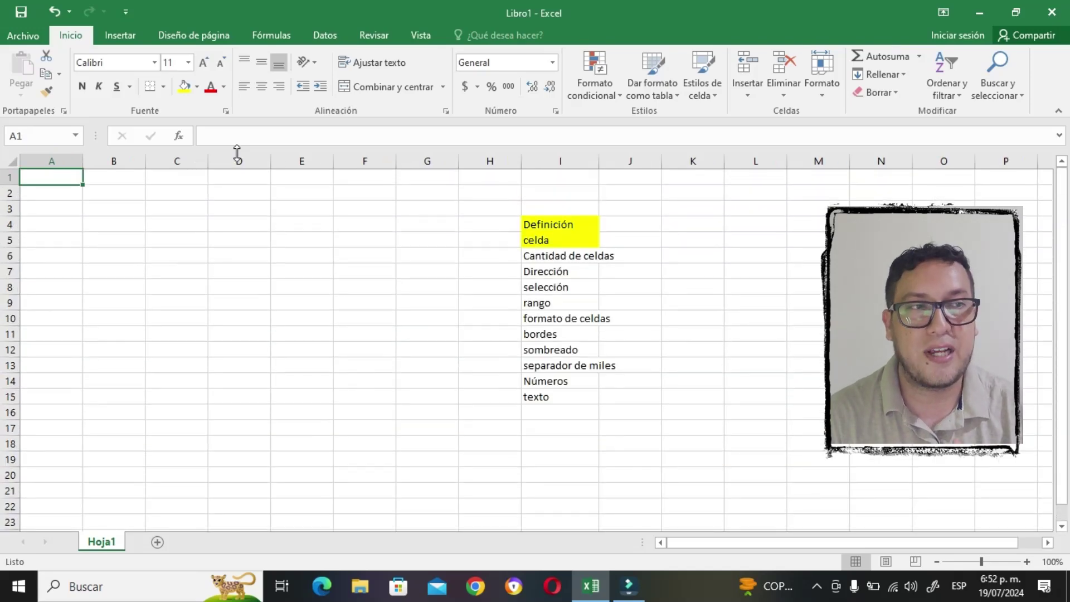
{"action": "key", "text": "ctrl+Right"}
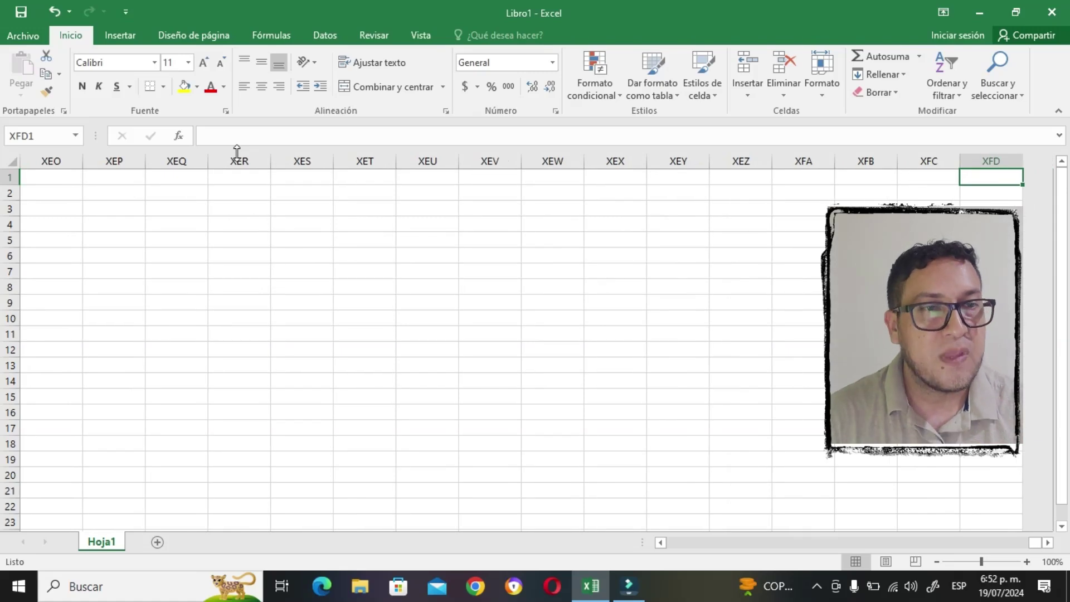
{"action": "key", "text": "ctrl+Left"}
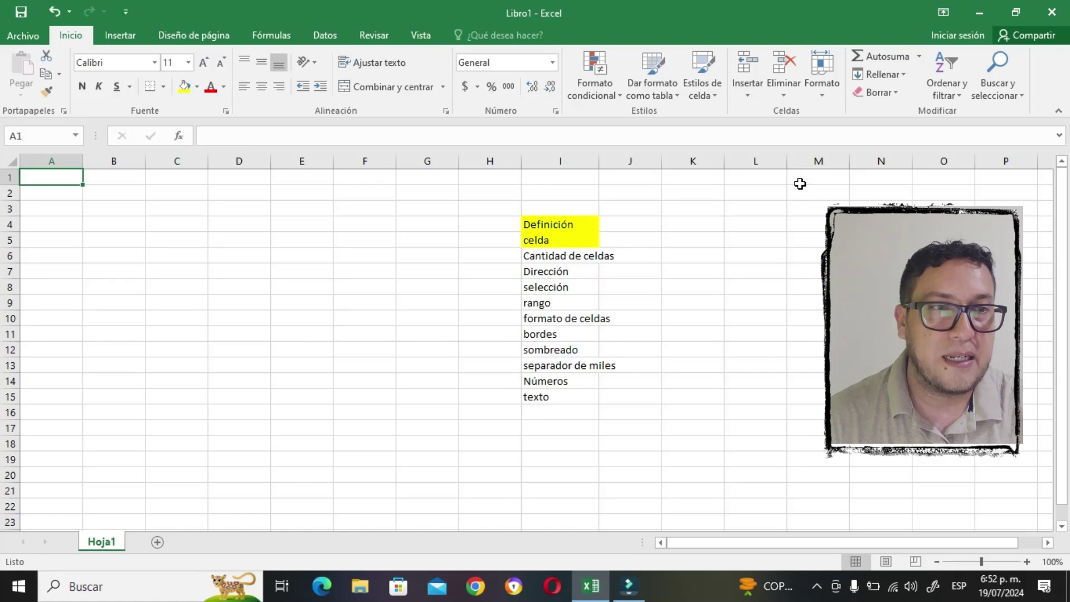
Fill the cells Cantidad de celdas (I6), Dirección (I7) and selección (I8) with yellow
{"action": "left_click", "coordinate": [534, 255]}
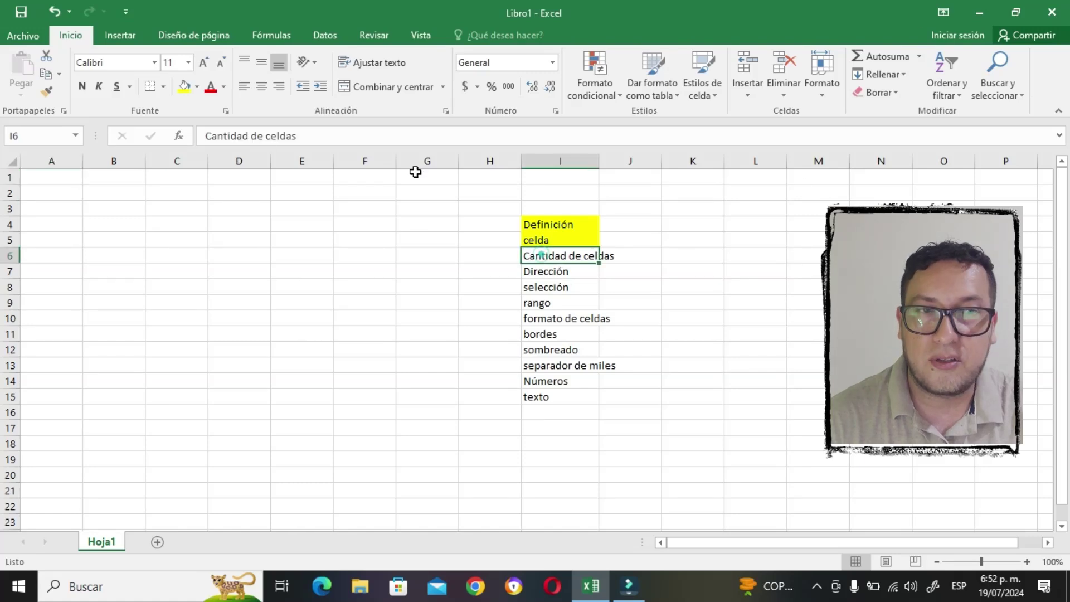
{"action": "left_click", "coordinate": [185, 86]}
{"action": "left_click", "coordinate": [543, 273]}
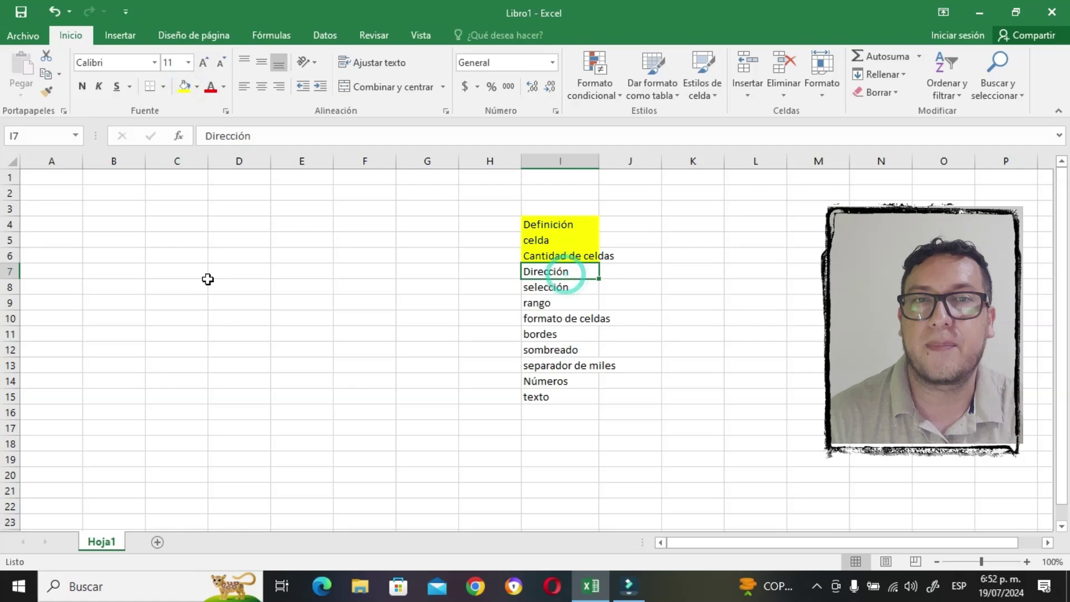
{"action": "left_click", "coordinate": [259, 271]}
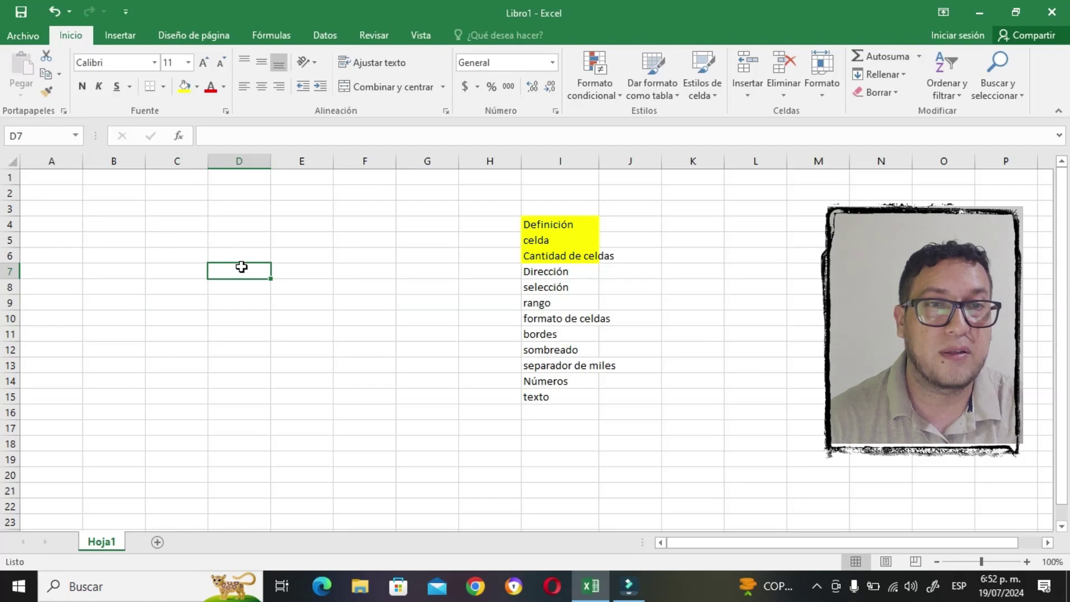
{"action": "left_click", "coordinate": [553, 270]}
{"action": "left_click", "coordinate": [183, 86]}
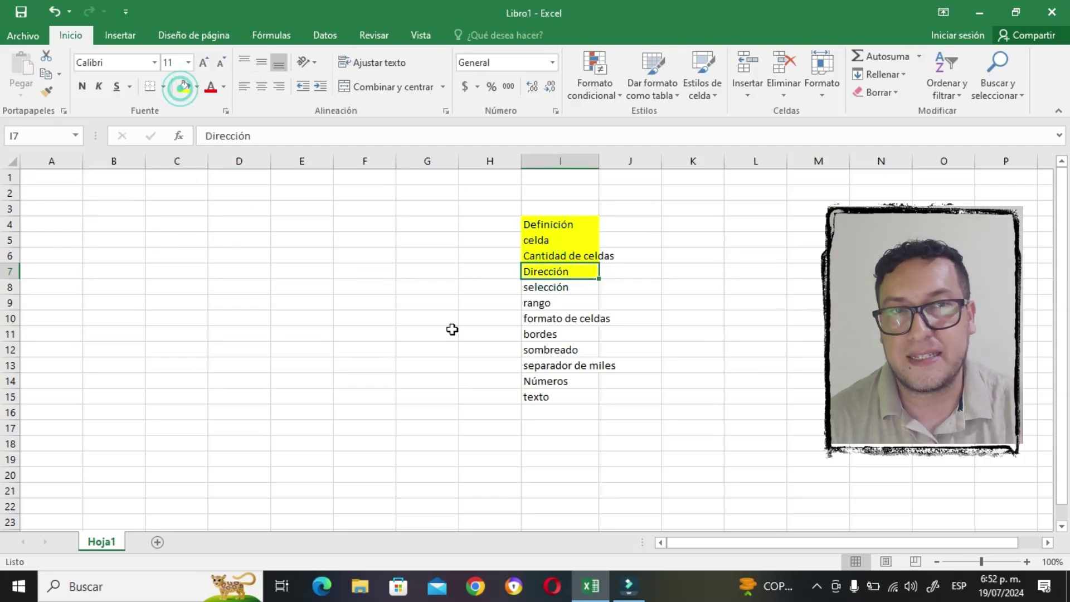
{"action": "left_click", "coordinate": [574, 286]}
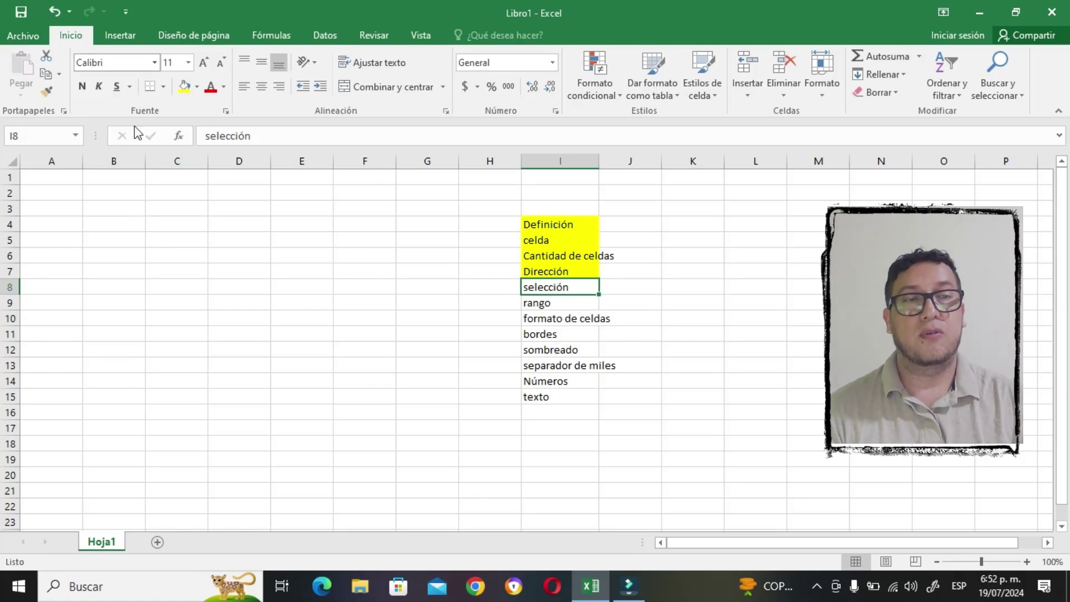
{"action": "left_click", "coordinate": [184, 87]}
{"action": "left_click", "coordinate": [568, 307]}
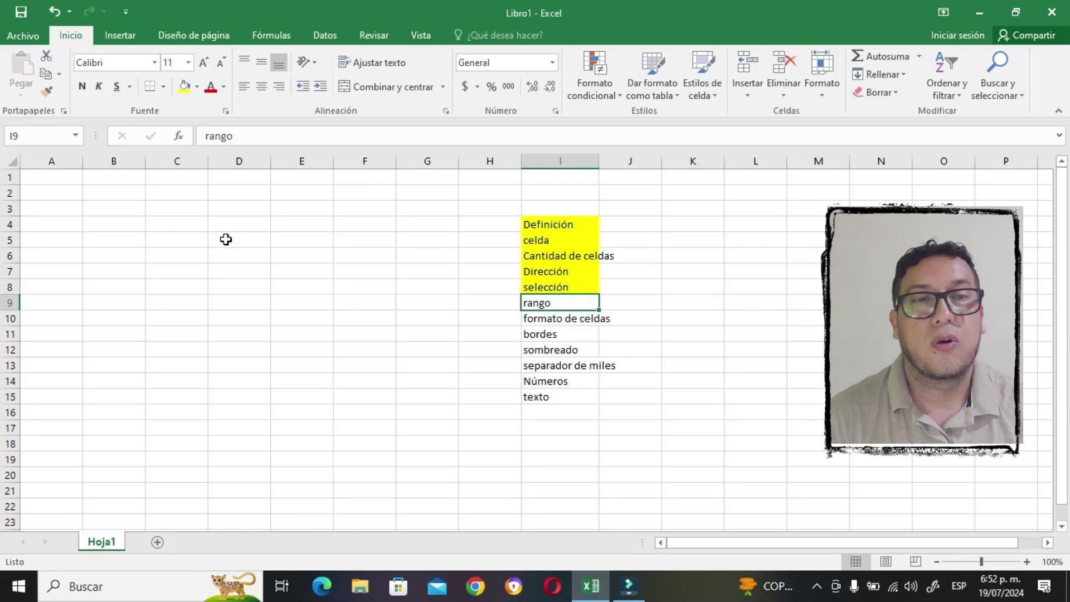
Select the vertical range B2:B19, and write its reference B2:B19 as text in cell D4
{"action": "left_click_drag", "start_coordinate": [112, 194], "coordinate": [119, 463]}
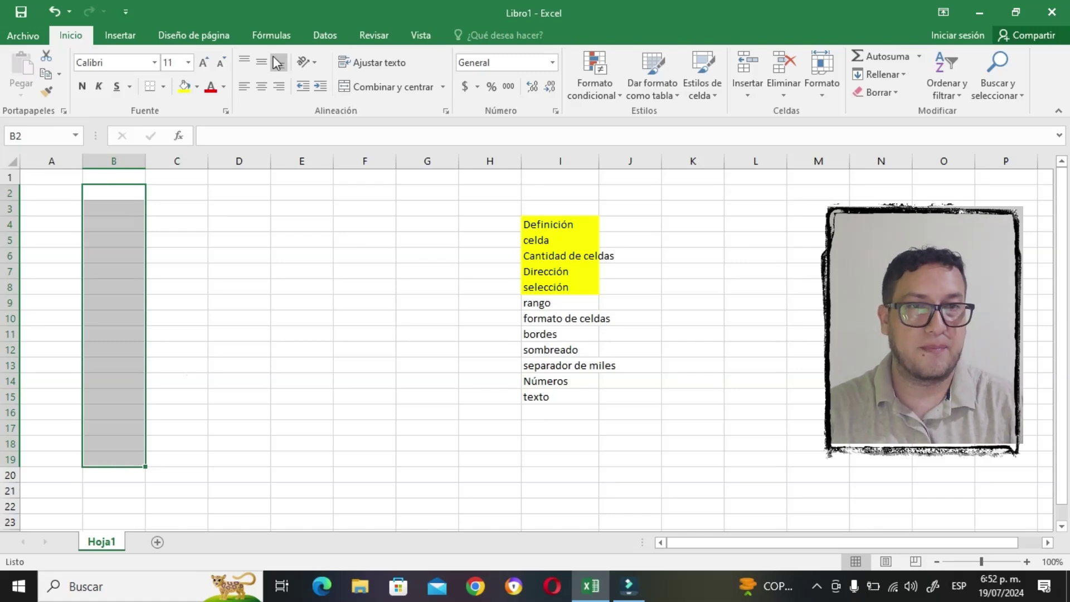
{"action": "left_click", "coordinate": [229, 223]}
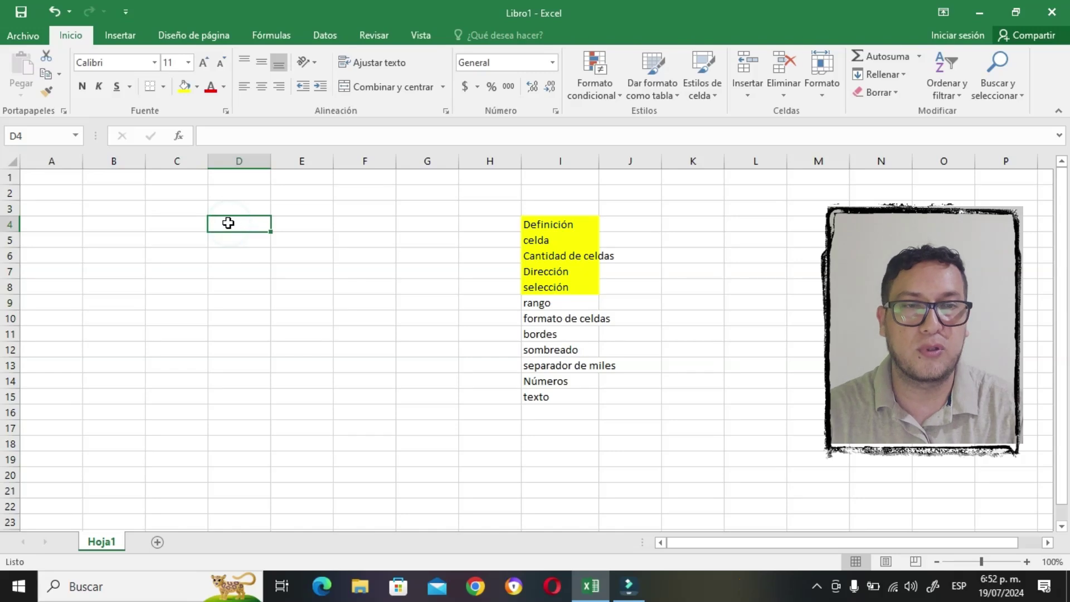
{"action": "type", "text": "B2"}
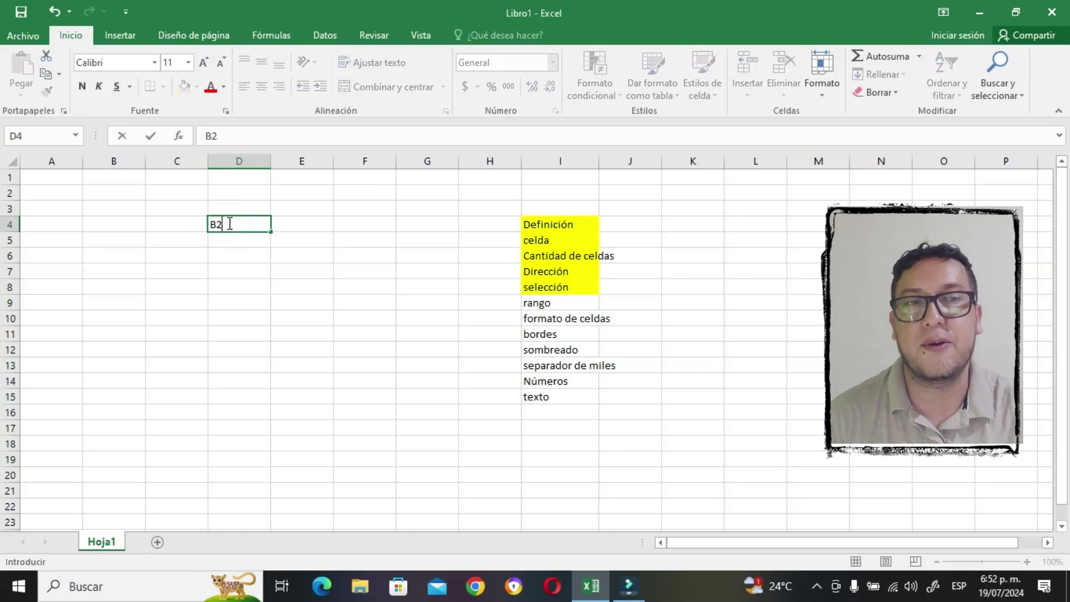
{"action": "type", "text": ":B19"}
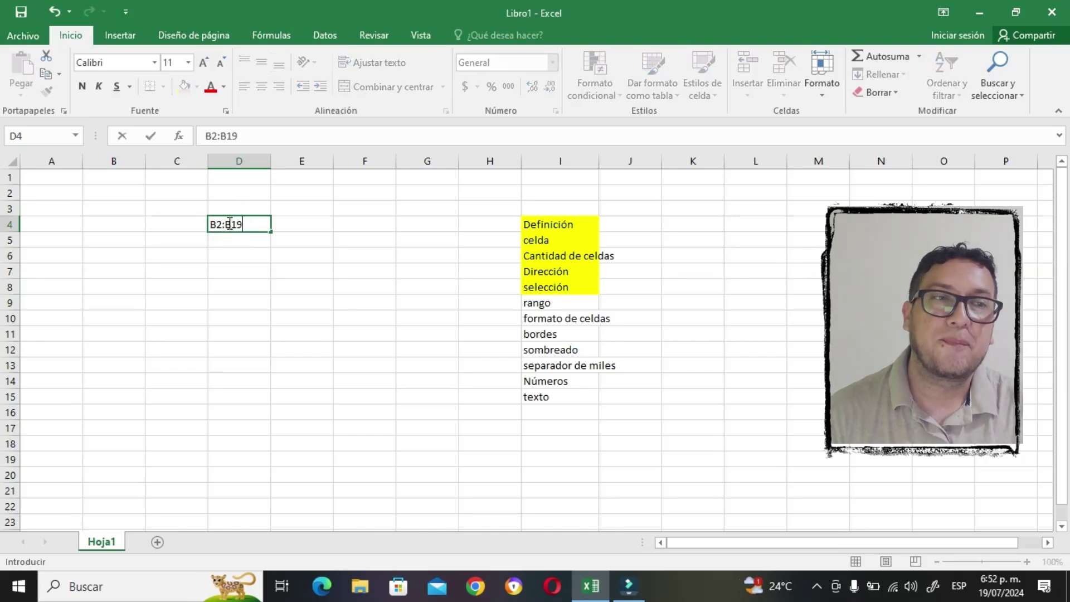
{"action": "key", "text": "Return"}
{"action": "left_click", "coordinate": [229, 223]}
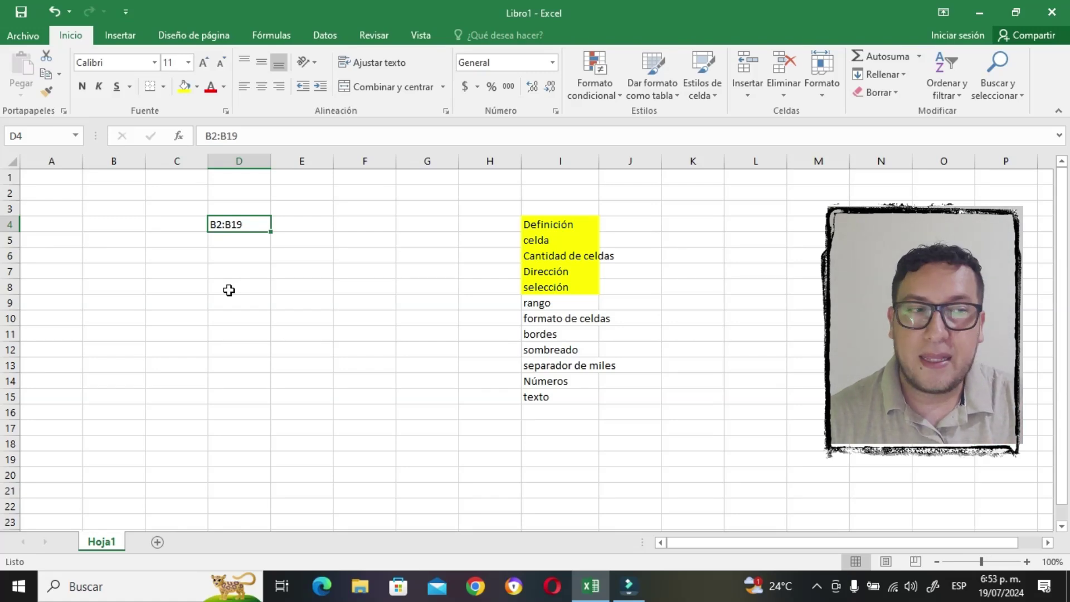
Enlarge the sheet to 220% and examine the range reference written in D4
{"action": "left_click", "coordinate": [1029, 563]}
{"action": "left_click", "coordinate": [1029, 562]}
{"action": "left_click", "coordinate": [1029, 562]}
{"action": "left_click", "coordinate": [1029, 562]}
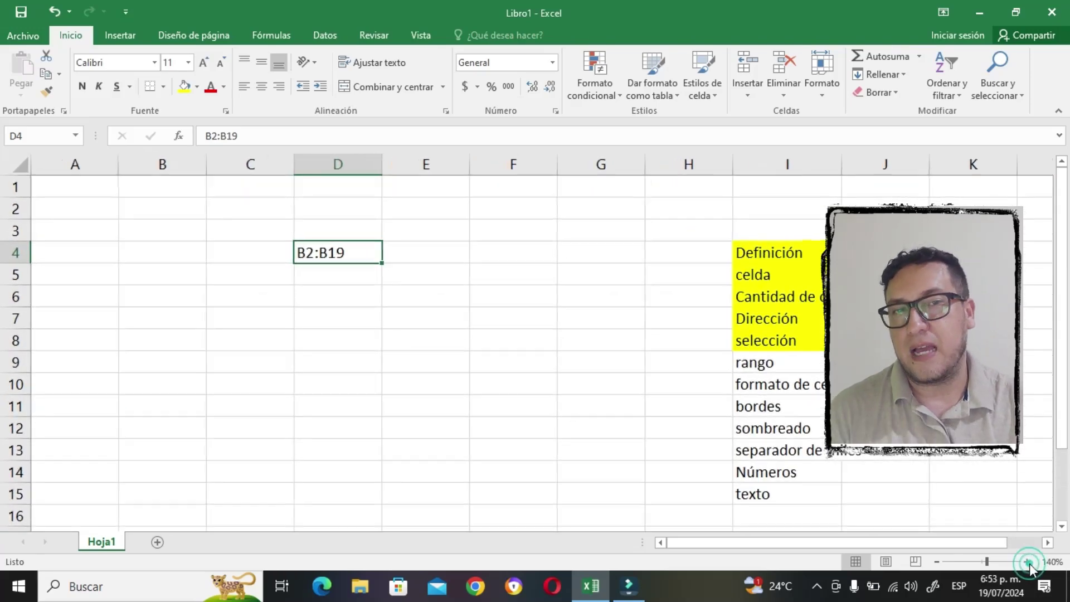
{"action": "left_click", "coordinate": [1029, 563]}
{"action": "left_click", "coordinate": [1029, 563]}
{"action": "left_click", "coordinate": [1029, 563]}
{"action": "left_click", "coordinate": [1029, 563]}
{"action": "left_click", "coordinate": [1029, 562]}
{"action": "left_click", "coordinate": [1029, 562]}
{"action": "left_click", "coordinate": [1029, 562]}
{"action": "left_click", "coordinate": [1029, 562]}
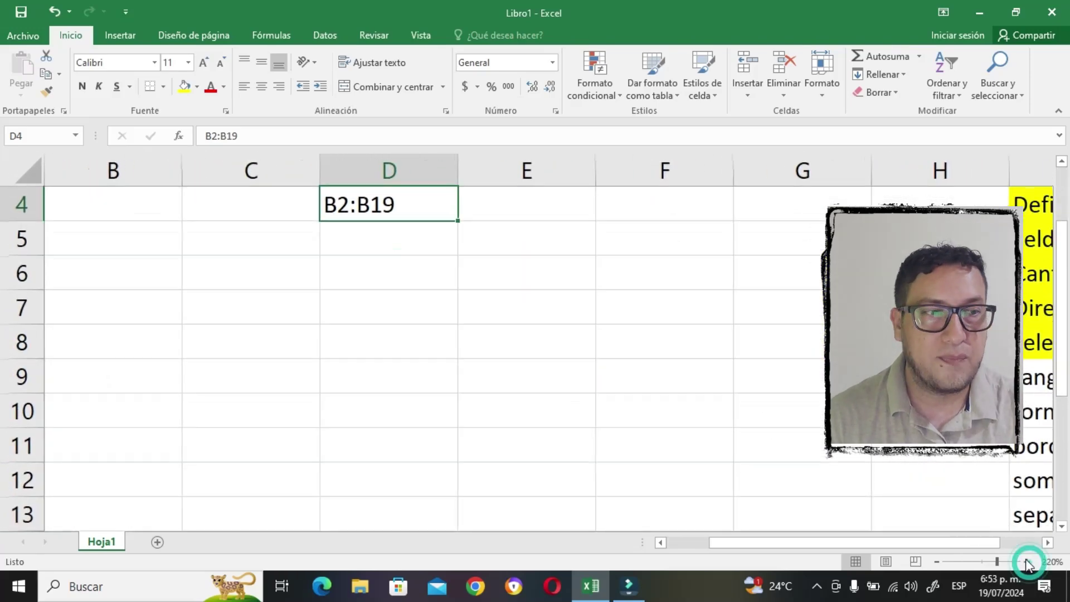
{"action": "scroll", "coordinate": [903, 401], "scroll_direction": "up", "scroll_amount": 1}
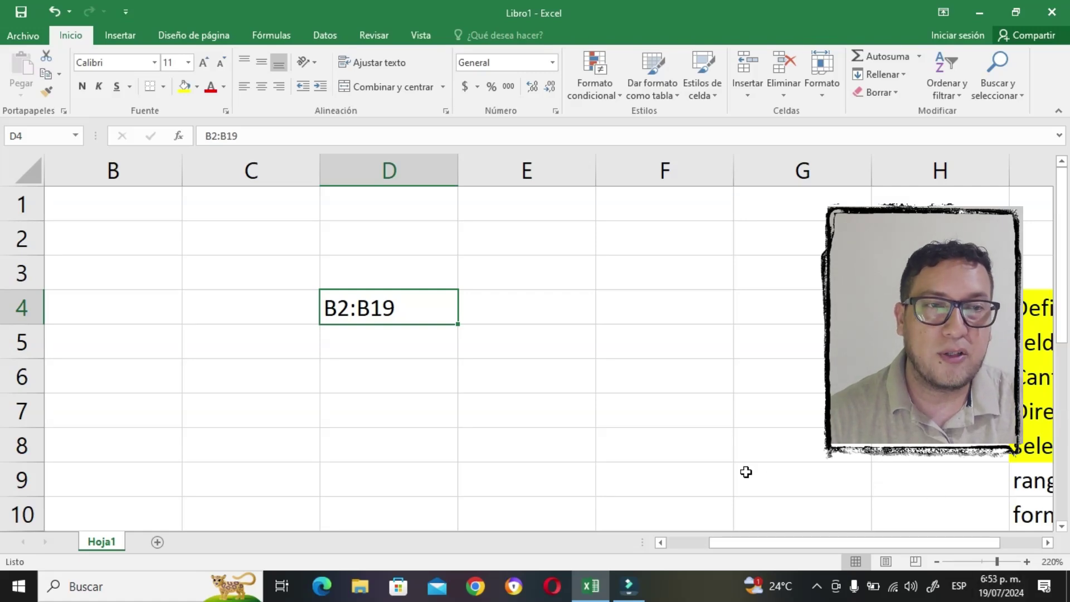
Reduce the sheet's zoom to 100%
{"action": "left_click", "coordinate": [937, 561]}
{"action": "left_click", "coordinate": [937, 561]}
{"action": "left_click", "coordinate": [937, 561]}
{"action": "left_click", "coordinate": [937, 561]}
{"action": "left_click", "coordinate": [937, 561]}
{"action": "left_click", "coordinate": [937, 561]}
{"action": "left_click", "coordinate": [937, 561]}
{"action": "left_click", "coordinate": [937, 561]}
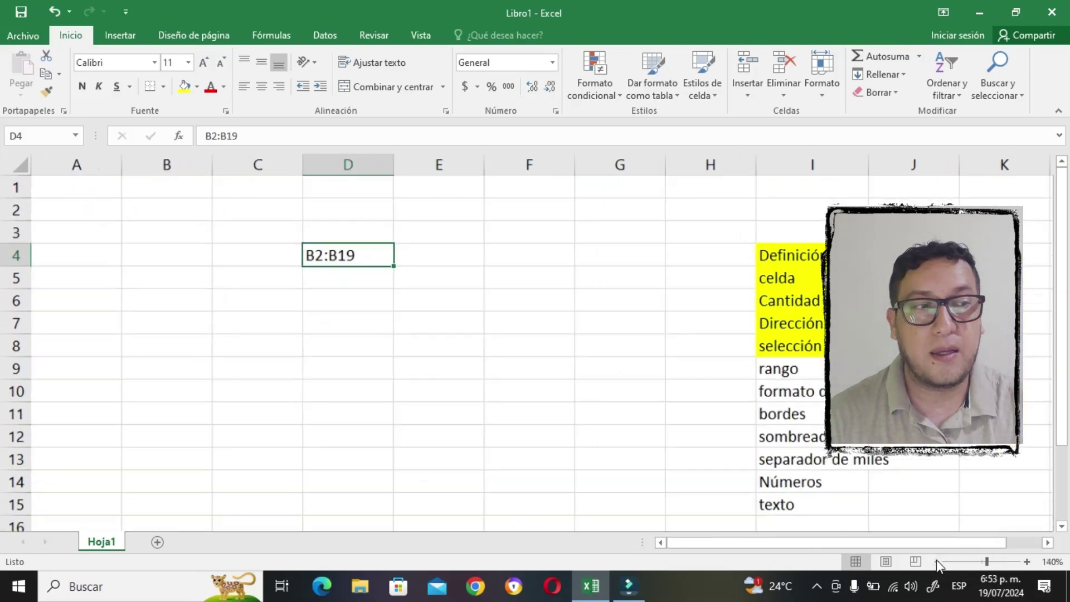
{"action": "left_click", "coordinate": [937, 561]}
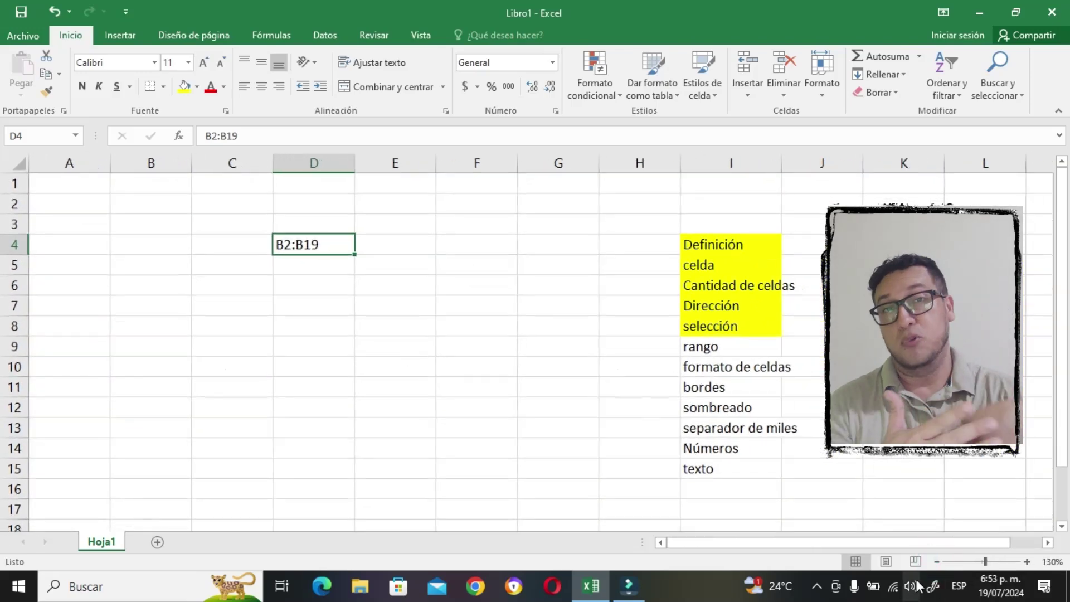
{"action": "left_click", "coordinate": [937, 561]}
{"action": "left_click", "coordinate": [937, 561]}
{"action": "left_click", "coordinate": [937, 561]}
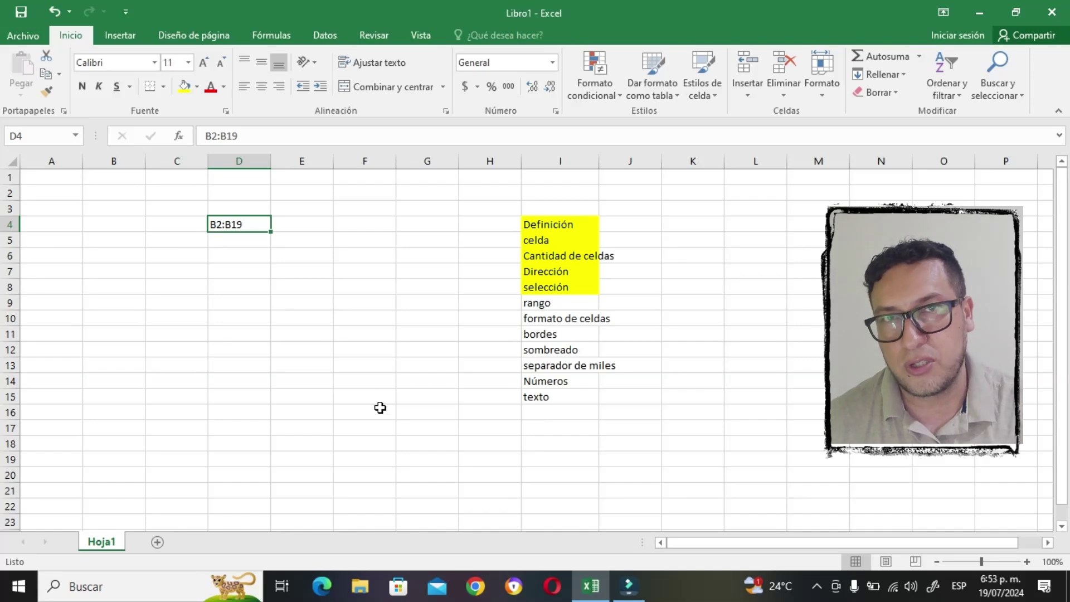
Enlarge the sheet to 235% to examine how the range reference in D4 is written, and reduce the zoom to 115%
{"action": "scroll", "coordinate": [348, 389], "scroll_direction": "up", "scroll_amount": 5}
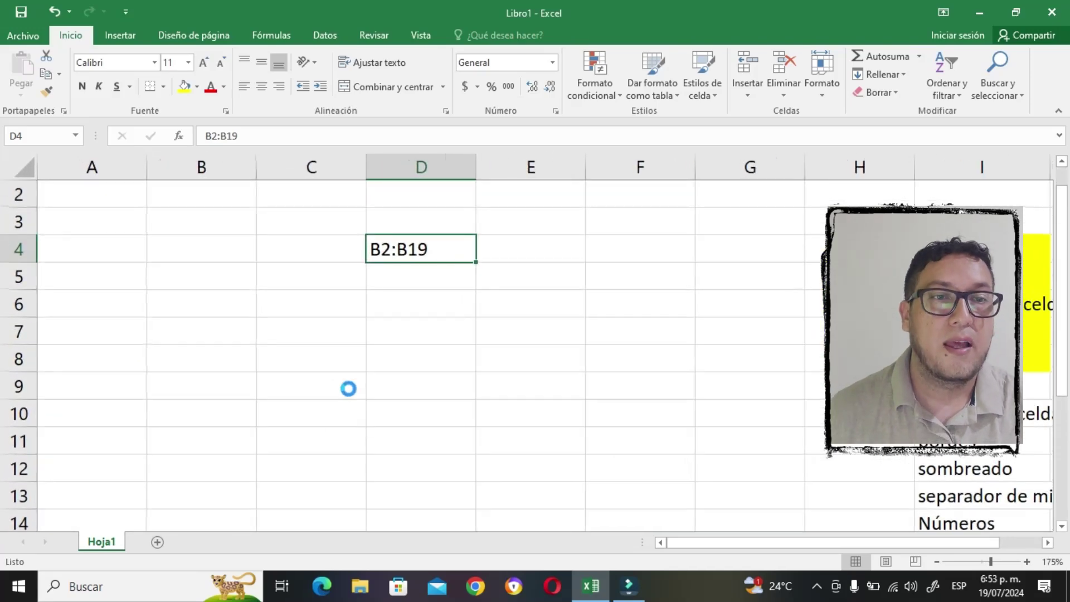
{"action": "scroll", "coordinate": [348, 388], "scroll_direction": "up", "scroll_amount": 4}
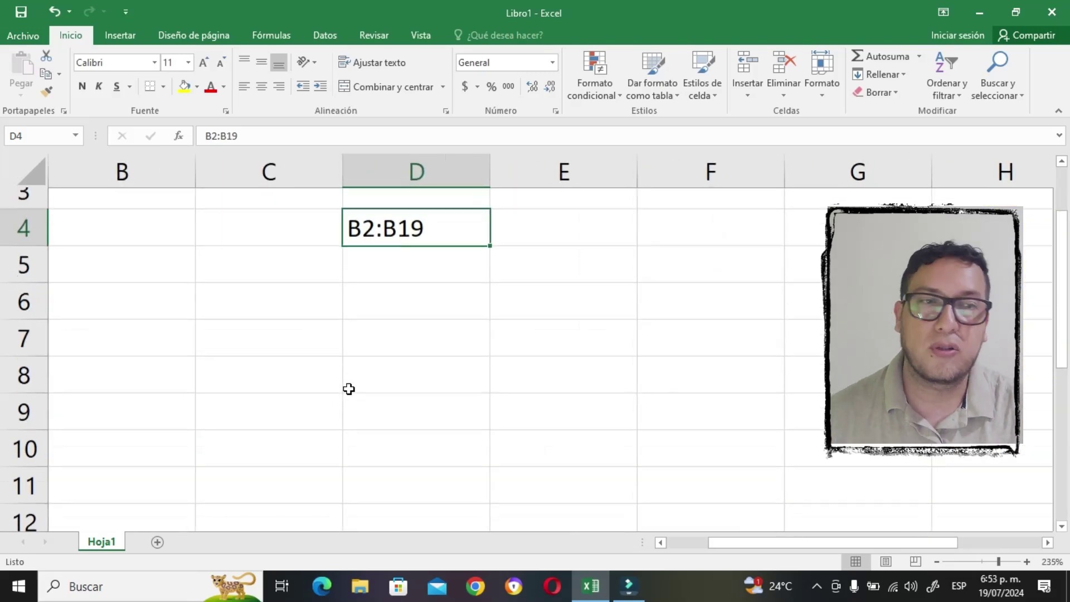
{"action": "scroll", "coordinate": [390, 371], "scroll_direction": "up", "scroll_amount": 1}
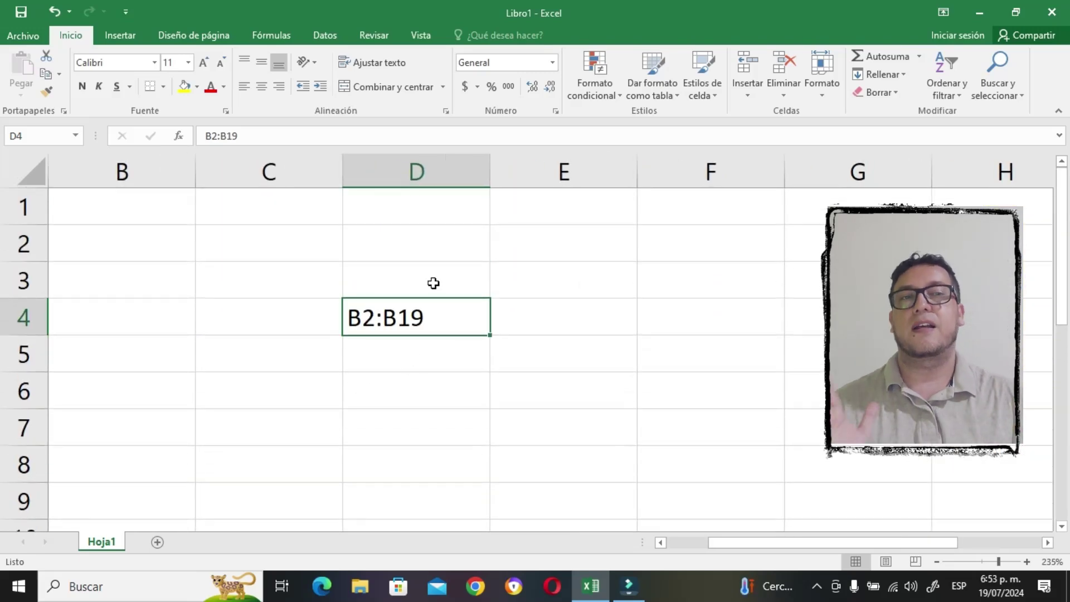
{"action": "scroll", "coordinate": [454, 353], "scroll_direction": "down", "scroll_amount": 8}
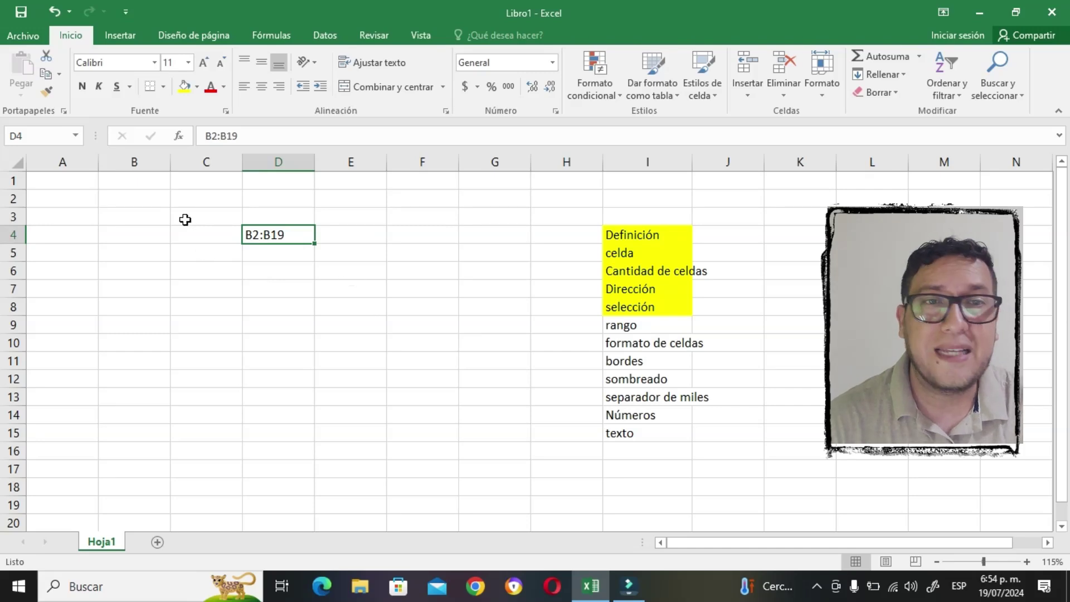
Fill the rango cell (I9) with yellow and clear the range reference from D4
{"action": "left_click", "coordinate": [159, 200]}
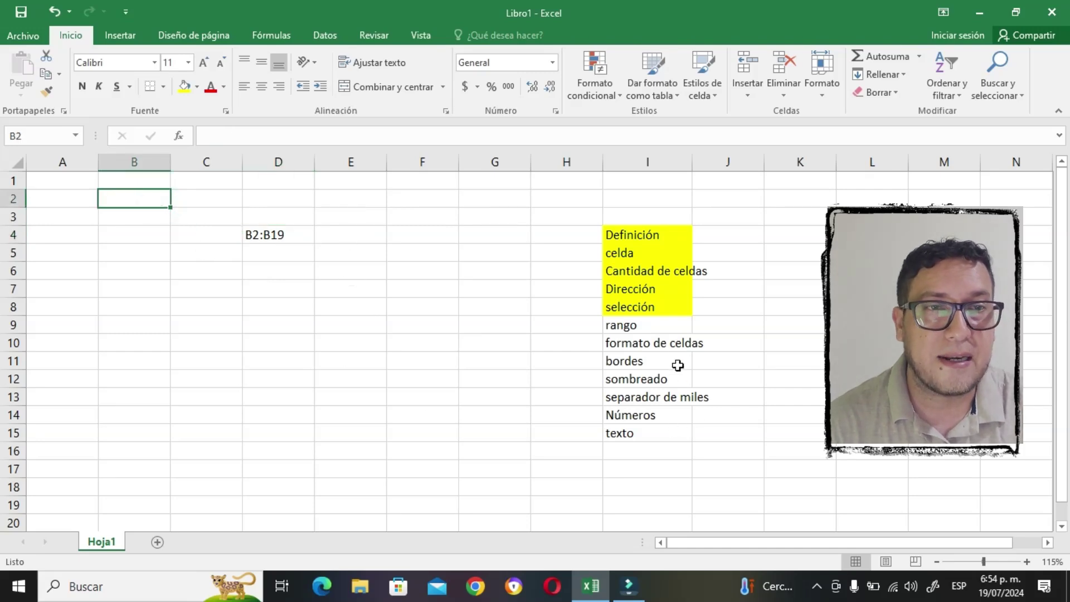
{"action": "left_click", "coordinate": [654, 323]}
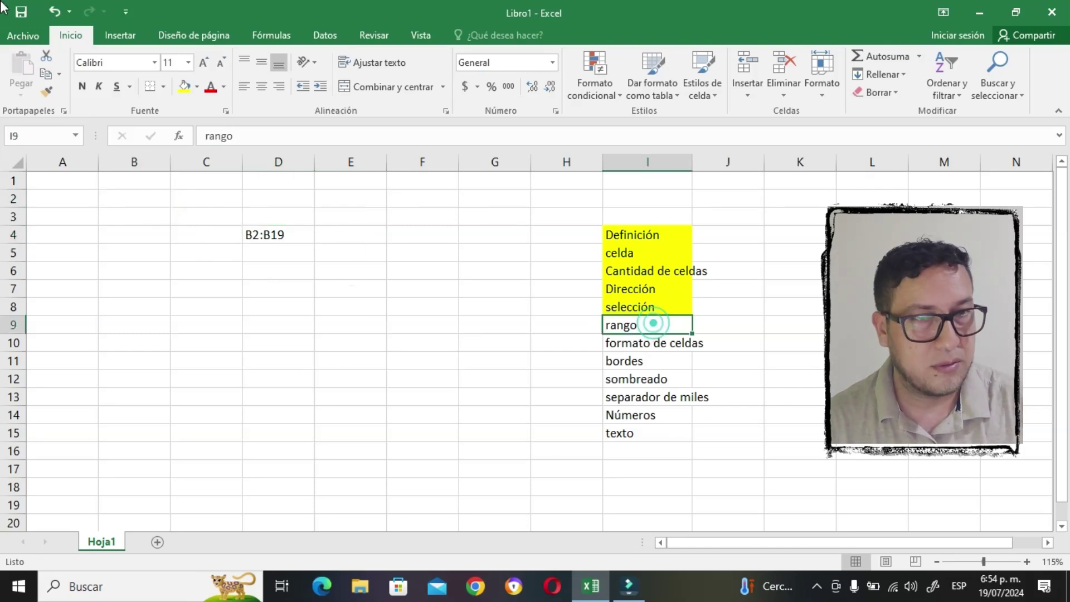
{"action": "left_click", "coordinate": [184, 89]}
{"action": "left_click", "coordinate": [271, 237]}
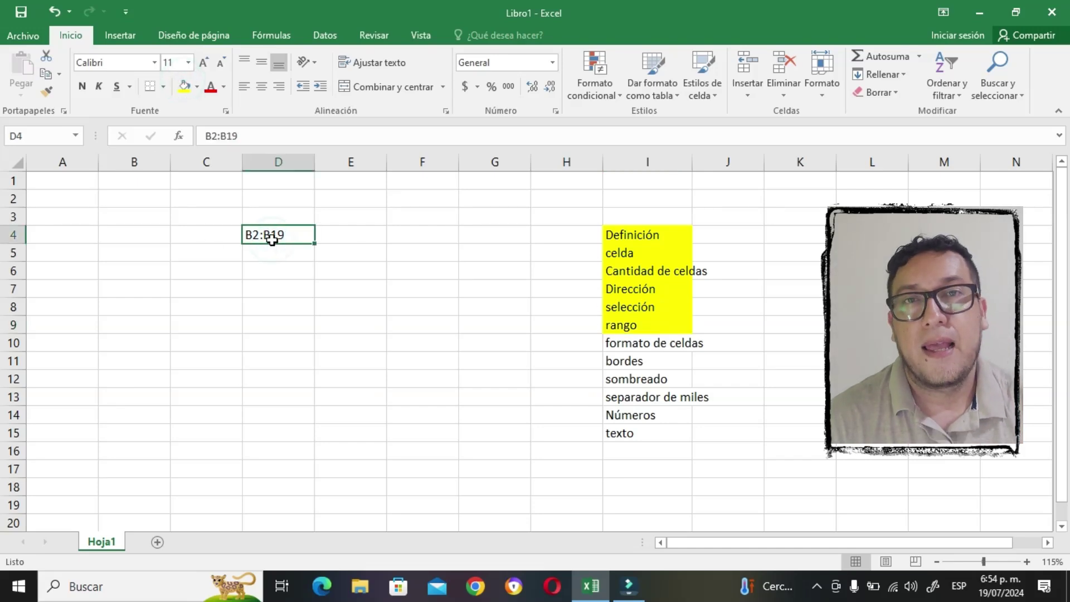
{"action": "key", "text": "Delete"}
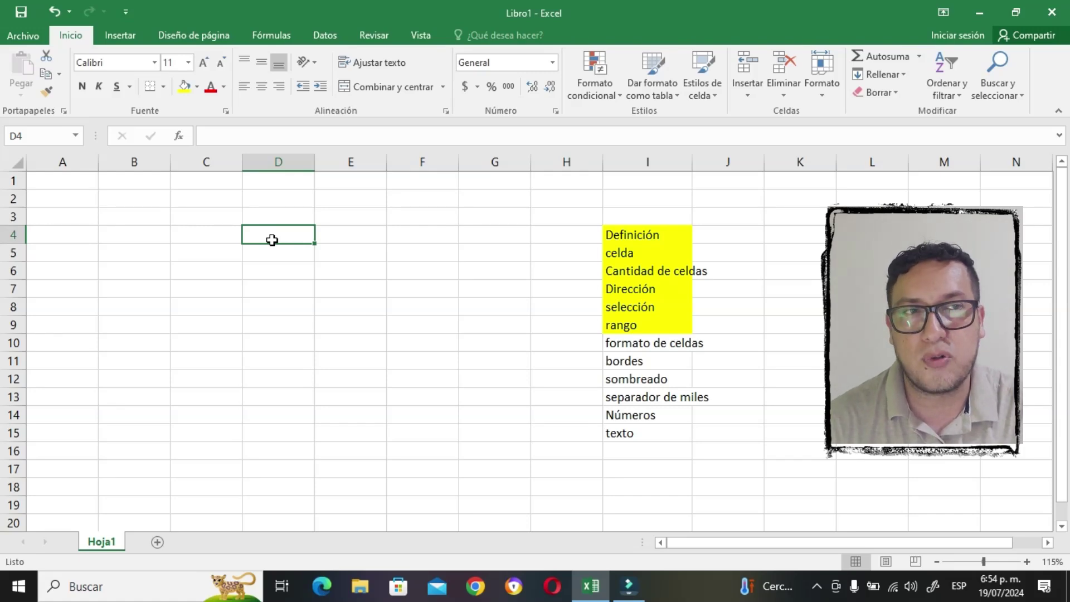
{"action": "left_click", "coordinate": [28, 35]}
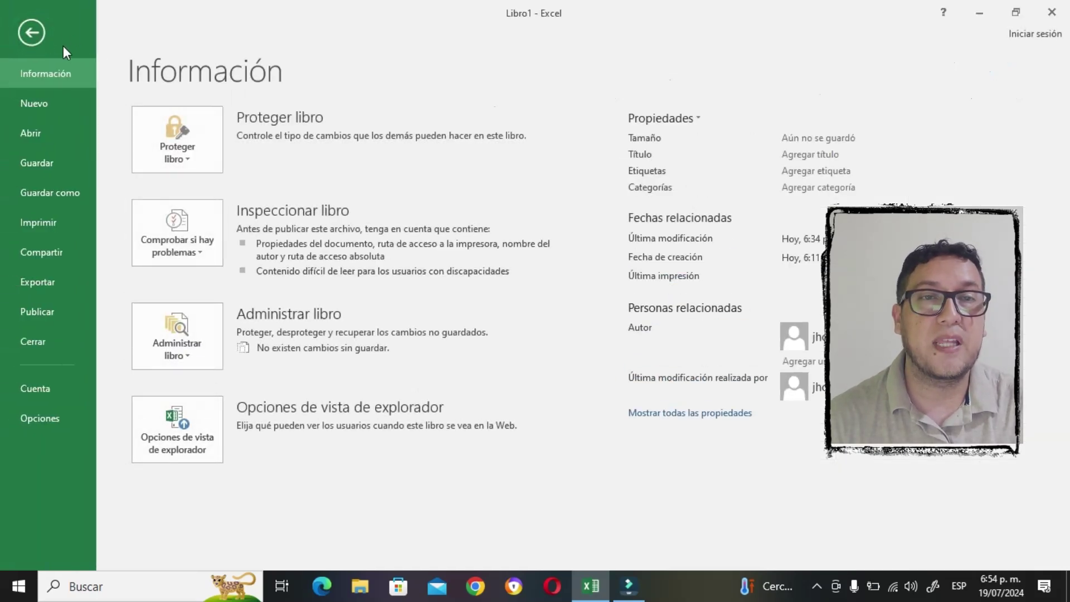
{"action": "left_click", "coordinate": [44, 52]}
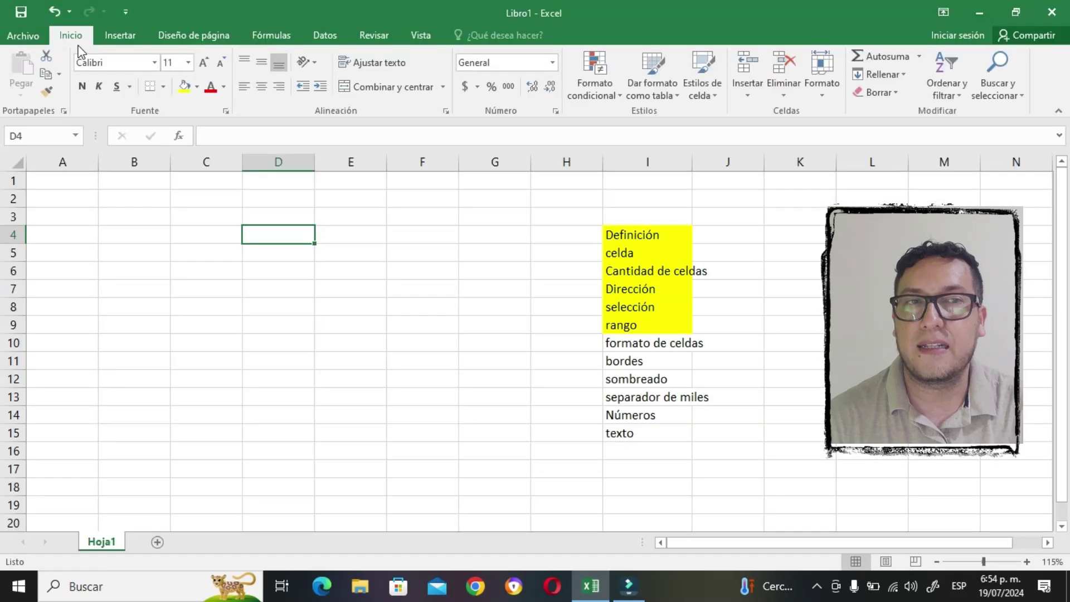
{"action": "left_click", "coordinate": [115, 36]}
{"action": "left_click", "coordinate": [179, 36]}
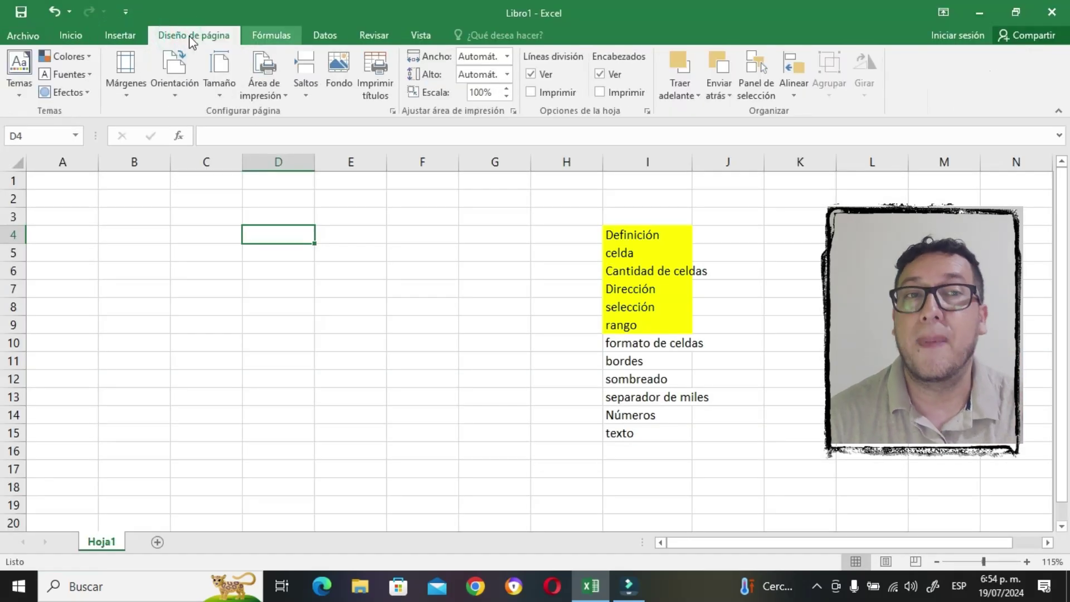
{"action": "left_click", "coordinate": [71, 36]}
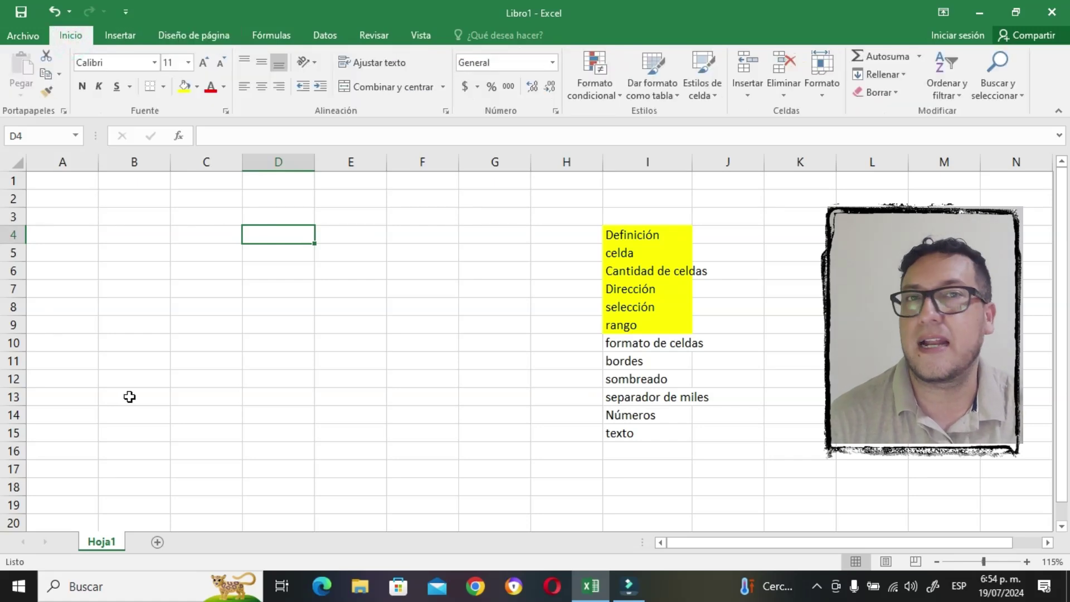
Look through the border, font size and font choices available for formatting a cell
{"action": "left_click", "coordinate": [163, 91]}
{"action": "left_click", "coordinate": [191, 65]}
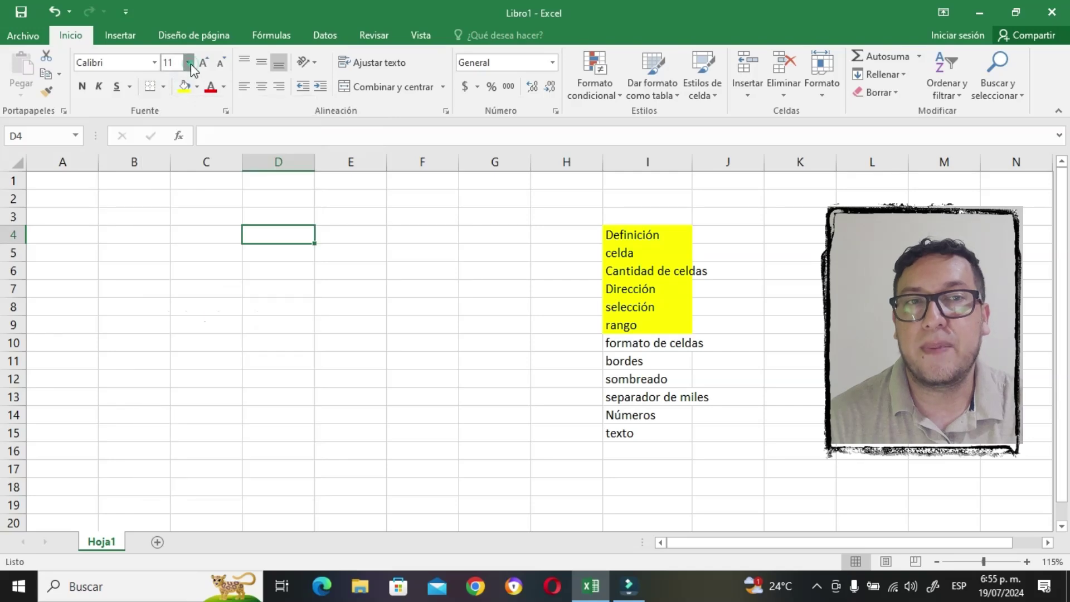
{"action": "left_click", "coordinate": [190, 63]}
{"action": "left_click", "coordinate": [191, 64]}
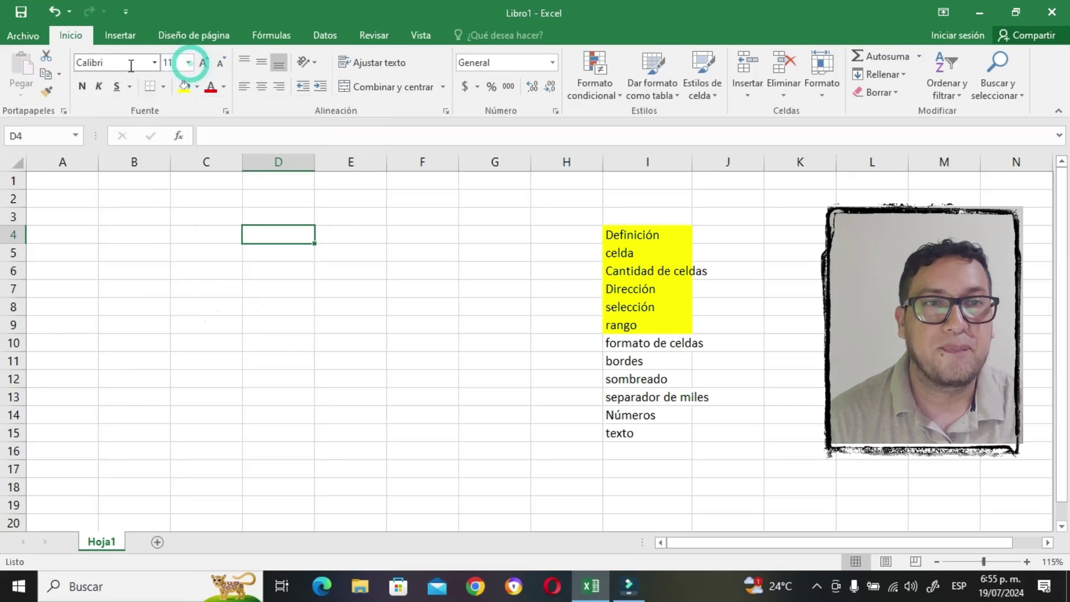
{"action": "left_click", "coordinate": [154, 64]}
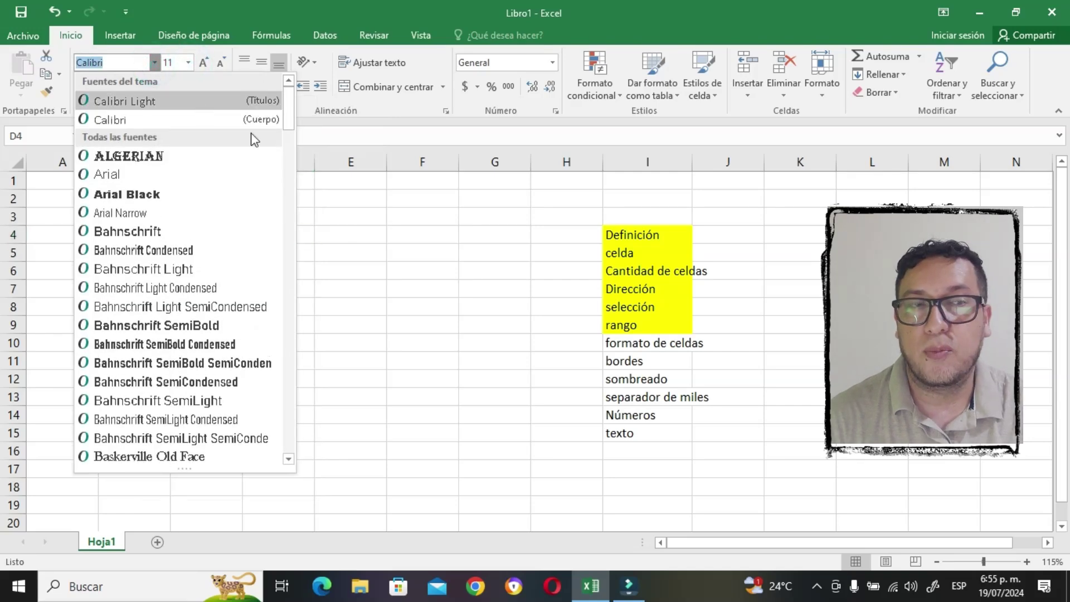
{"action": "left_click", "coordinate": [406, 300]}
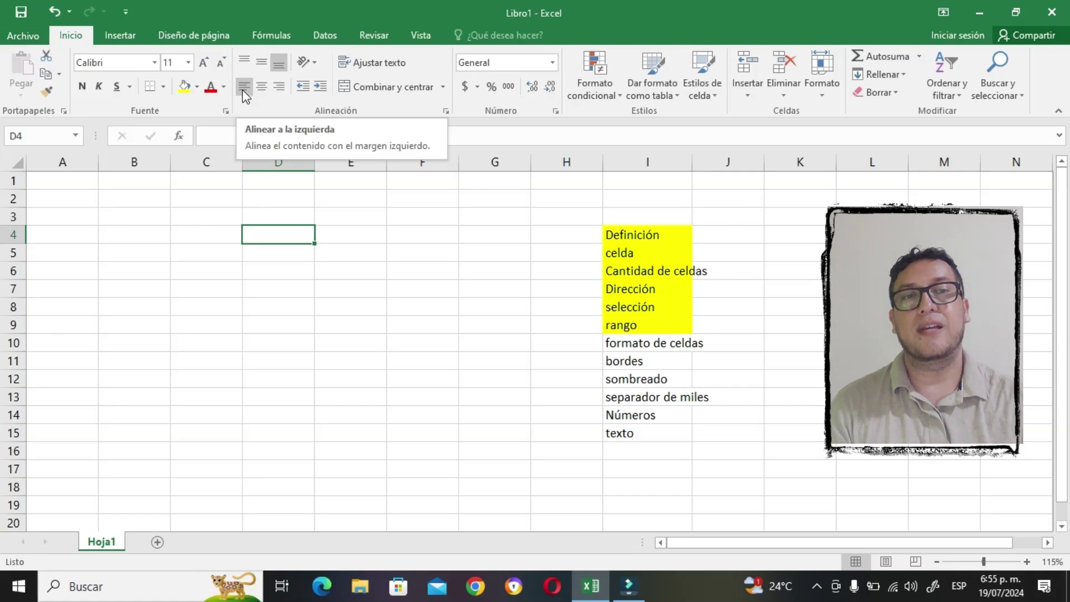
Open the cell format settings for C4 and review the alignment, font, border, fill and protection options
{"action": "left_click", "coordinate": [207, 233]}
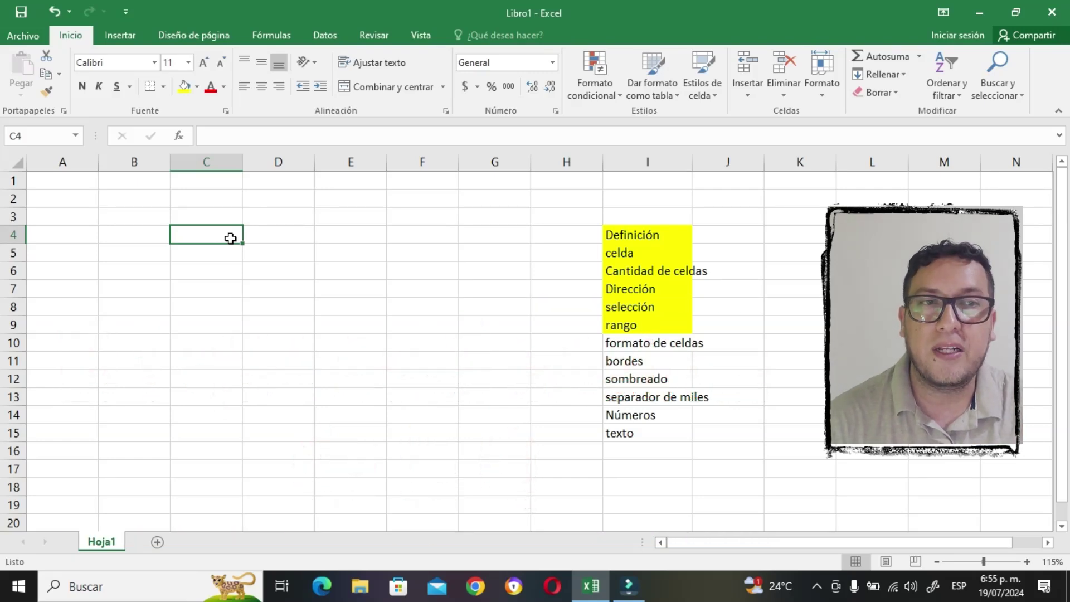
{"action": "key", "text": "ctrl+1"}
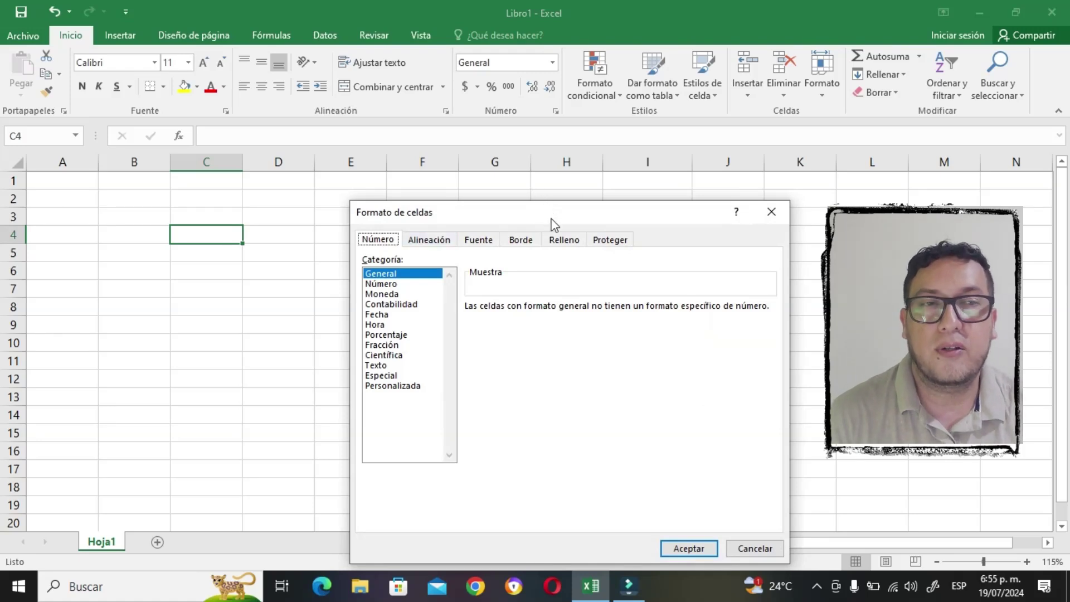
{"action": "left_click_drag", "start_coordinate": [553, 218], "coordinate": [458, 163]}
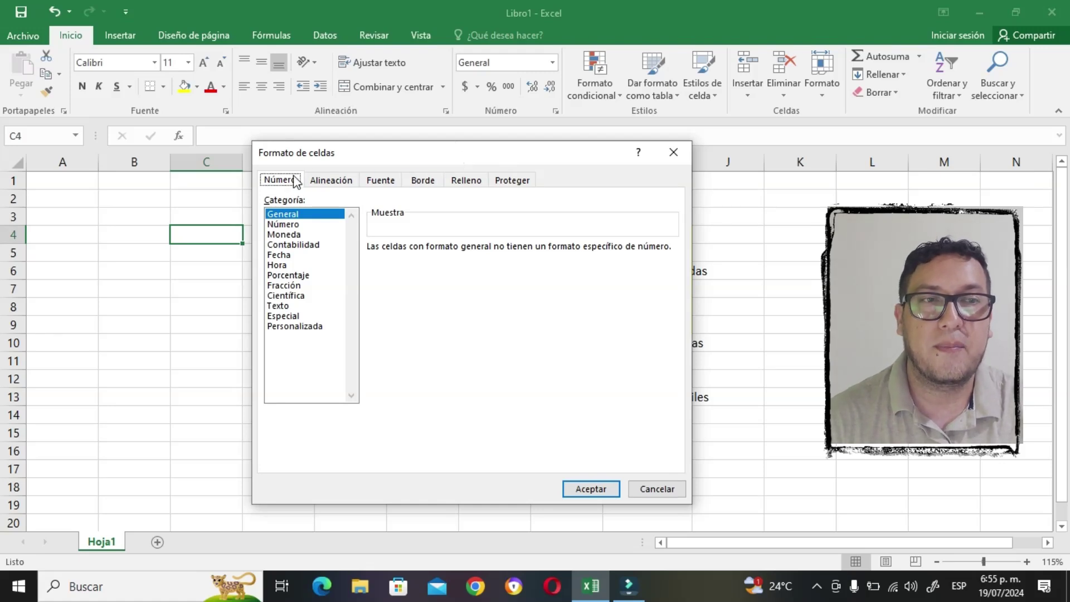
{"action": "left_click", "coordinate": [345, 178]}
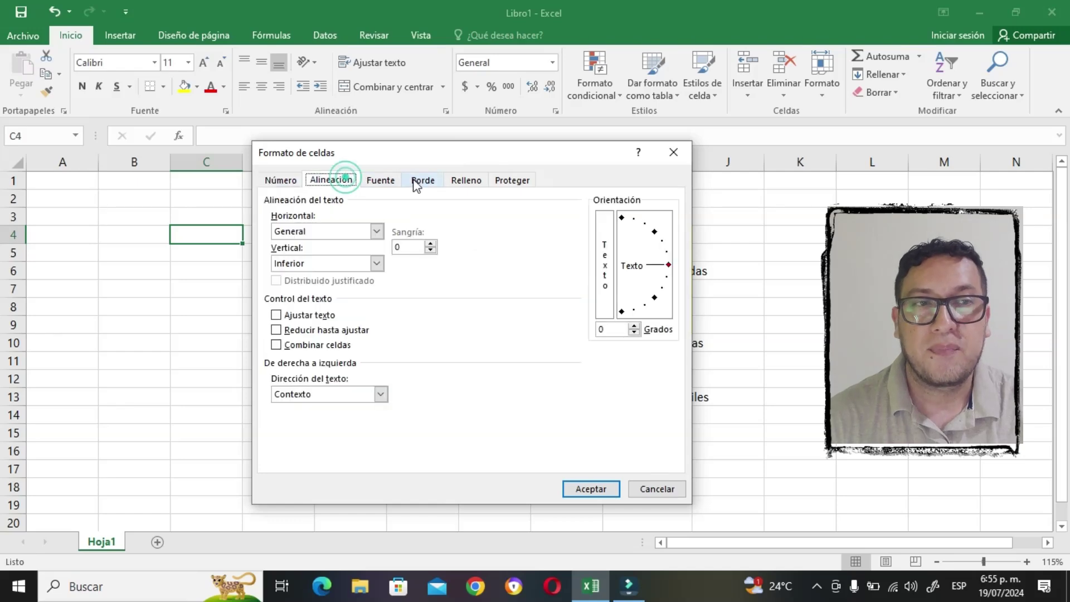
{"action": "left_click", "coordinate": [380, 180]}
{"action": "left_click", "coordinate": [423, 180]}
{"action": "left_click", "coordinate": [466, 180]}
{"action": "left_click", "coordinate": [502, 181]}
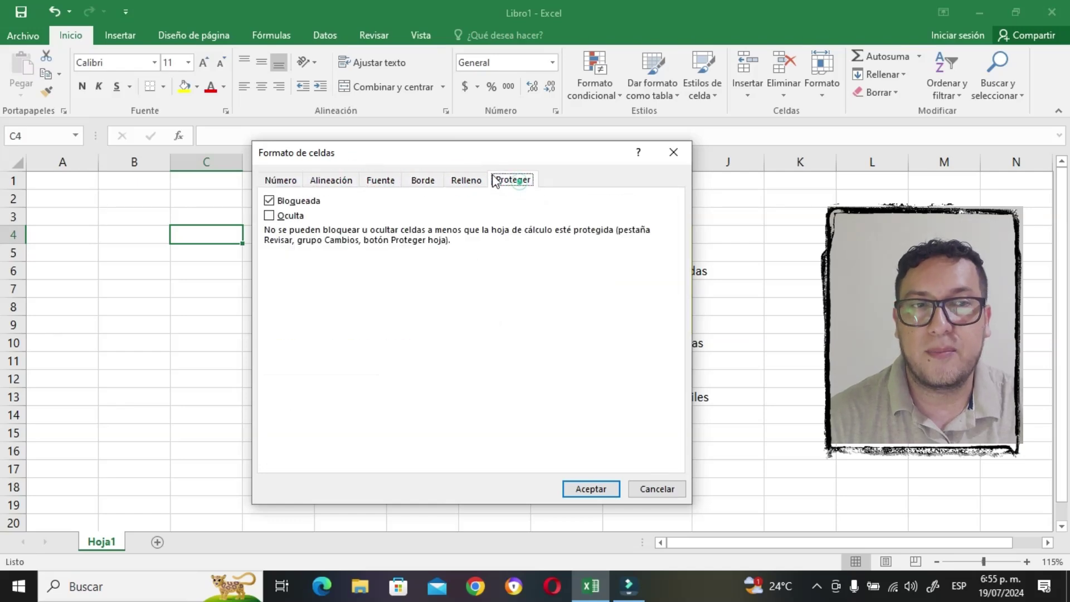
{"action": "left_click", "coordinate": [380, 180]}
Set an outline border (Contorno) in the thick dash-dot line style for cell C4
{"action": "left_click", "coordinate": [427, 180]}
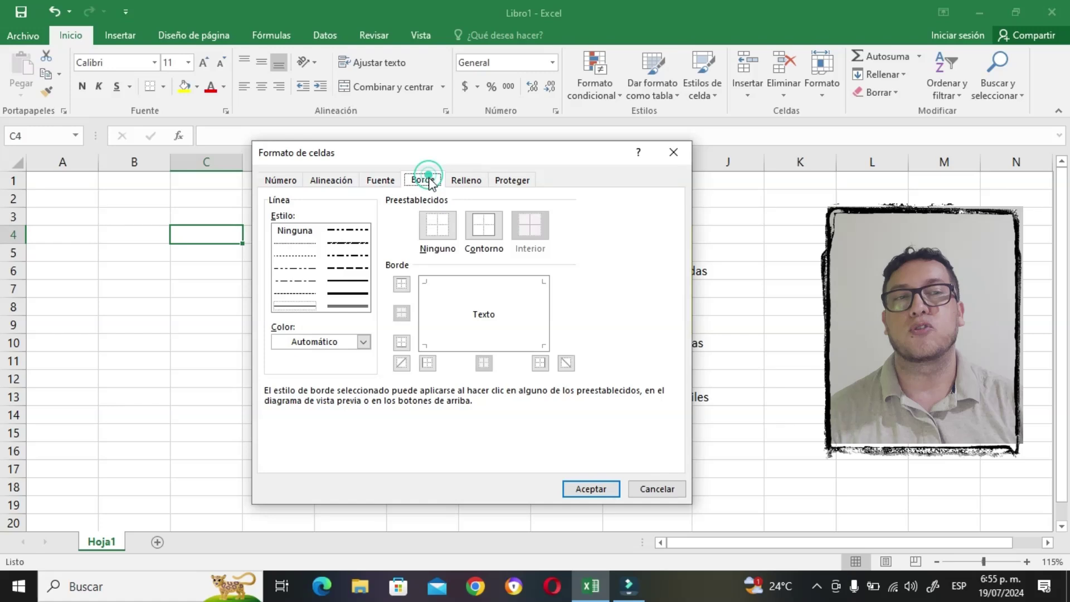
{"action": "left_click", "coordinate": [348, 283]}
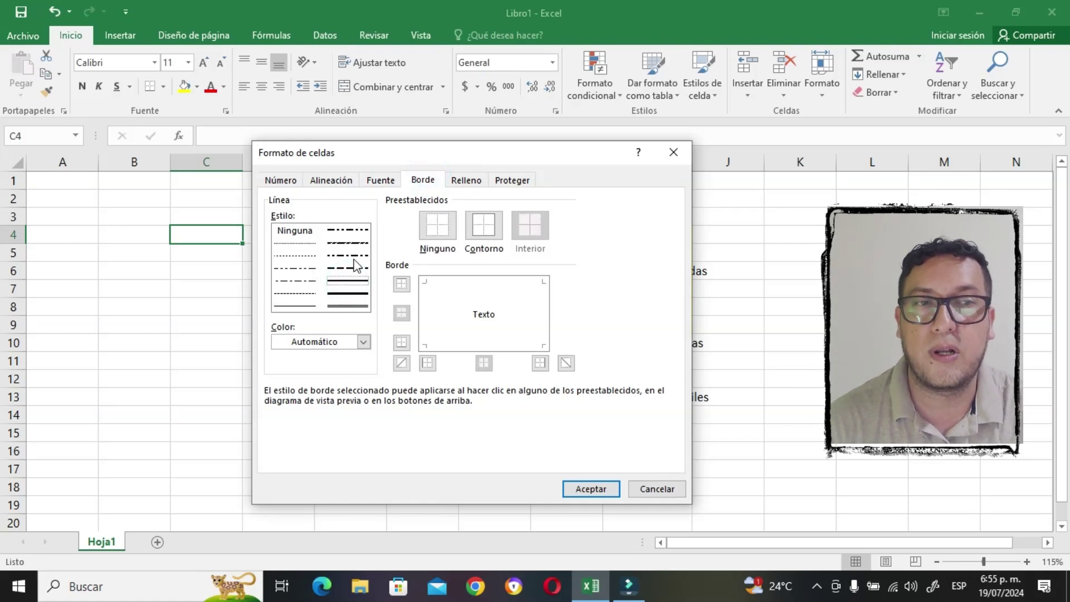
{"action": "left_click", "coordinate": [349, 292]}
{"action": "left_click", "coordinate": [352, 280]}
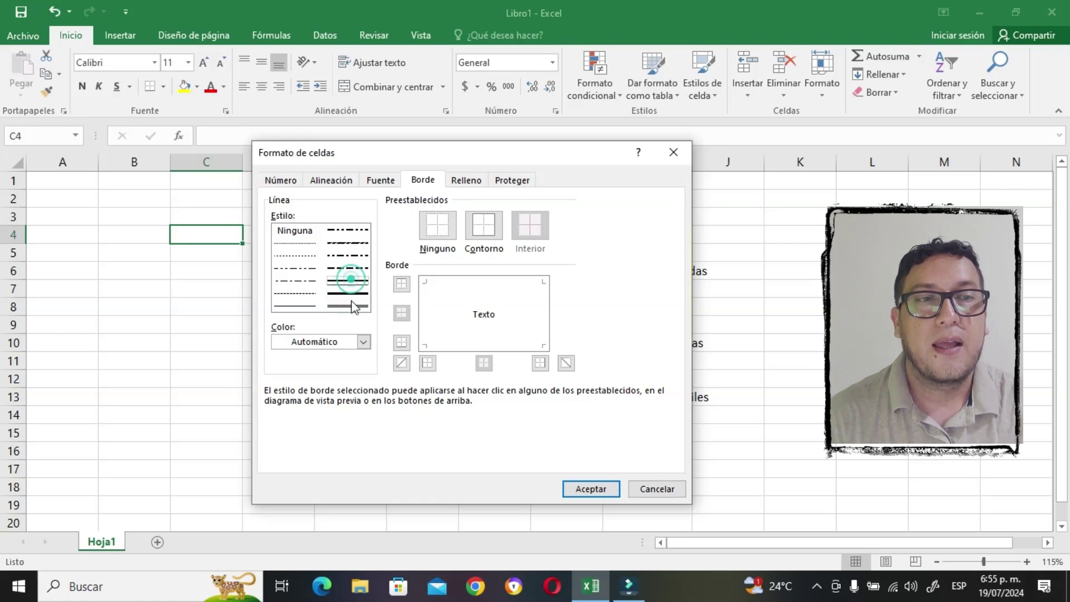
{"action": "left_click", "coordinate": [351, 308]}
{"action": "left_click", "coordinate": [358, 258]}
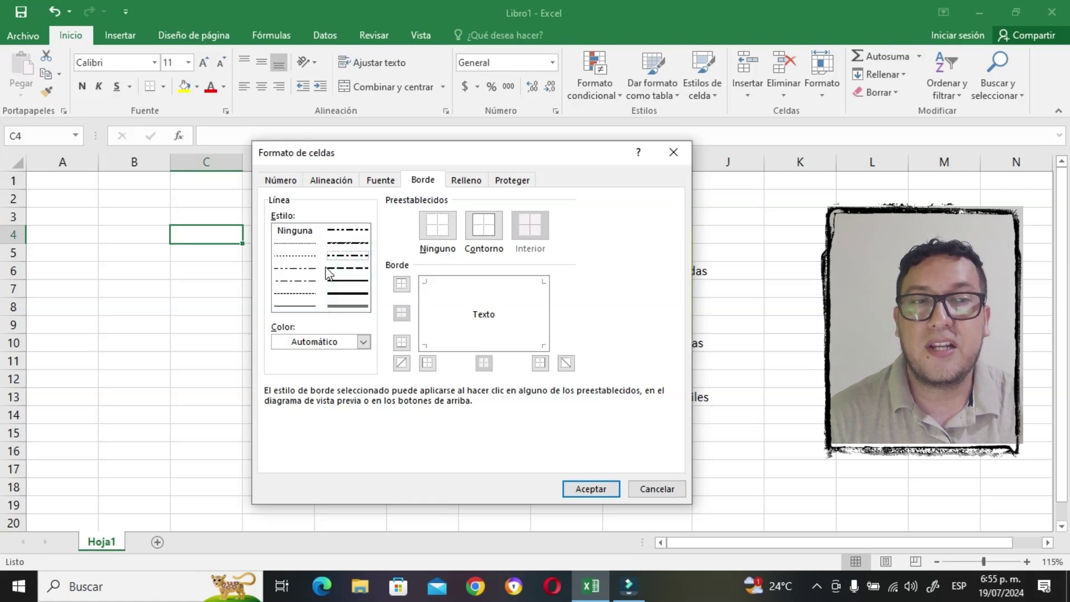
{"action": "left_click", "coordinate": [479, 225]}
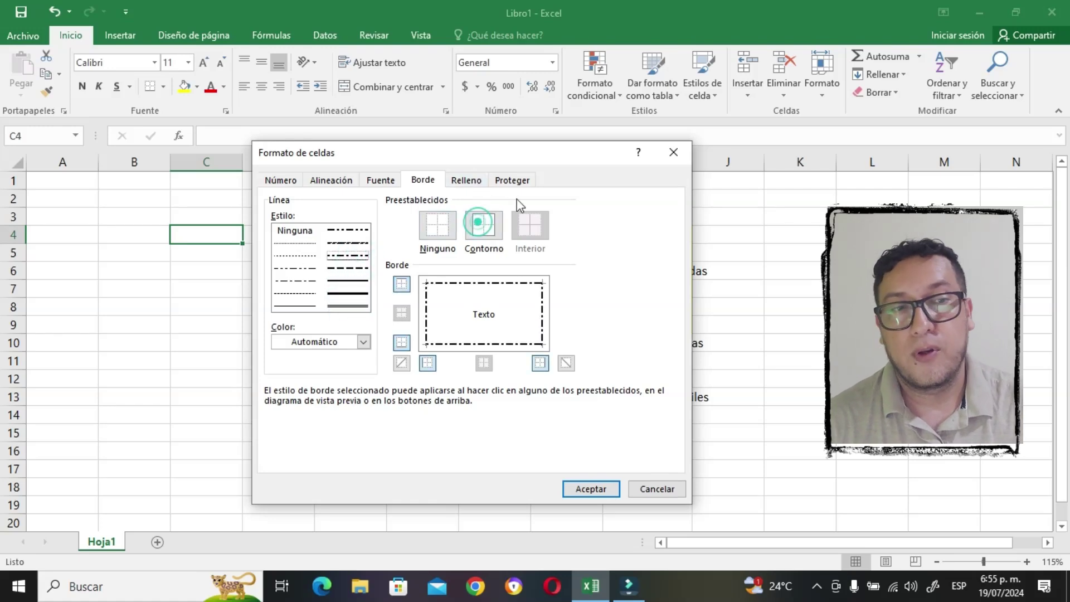
Set up a two-colour gradient fill for C4 with light gold as Color 1
{"action": "left_click", "coordinate": [466, 179]}
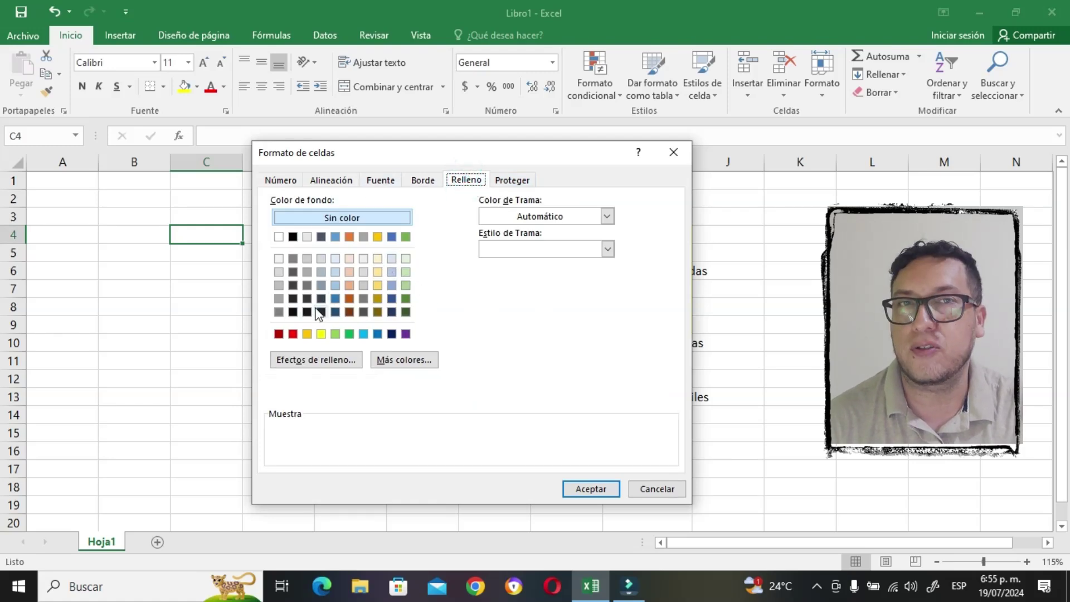
{"action": "left_click", "coordinate": [329, 368]}
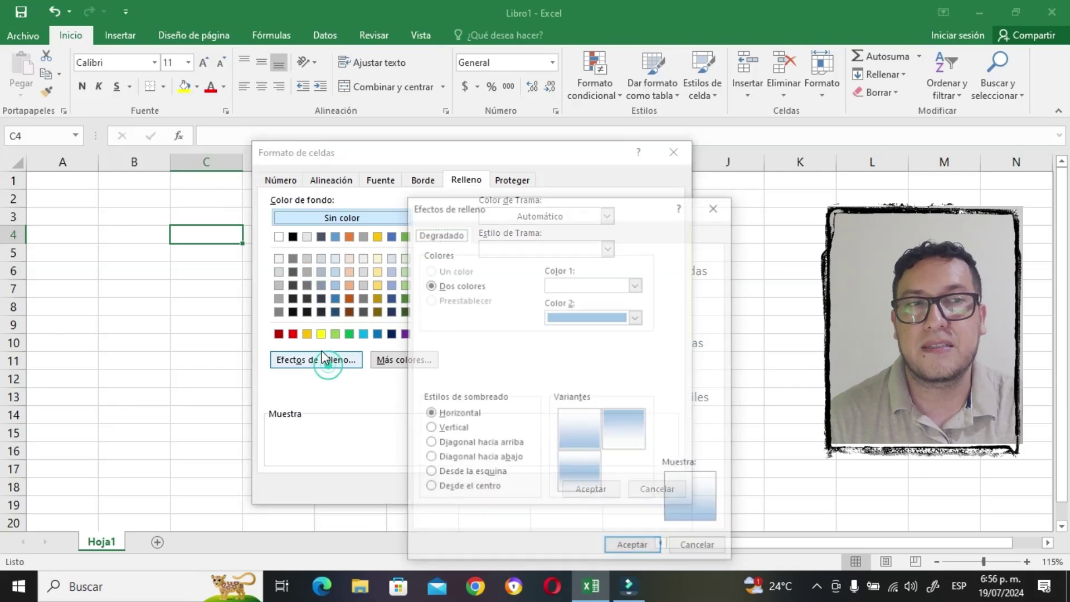
{"action": "left_click_drag", "start_coordinate": [554, 210], "coordinate": [435, 123]}
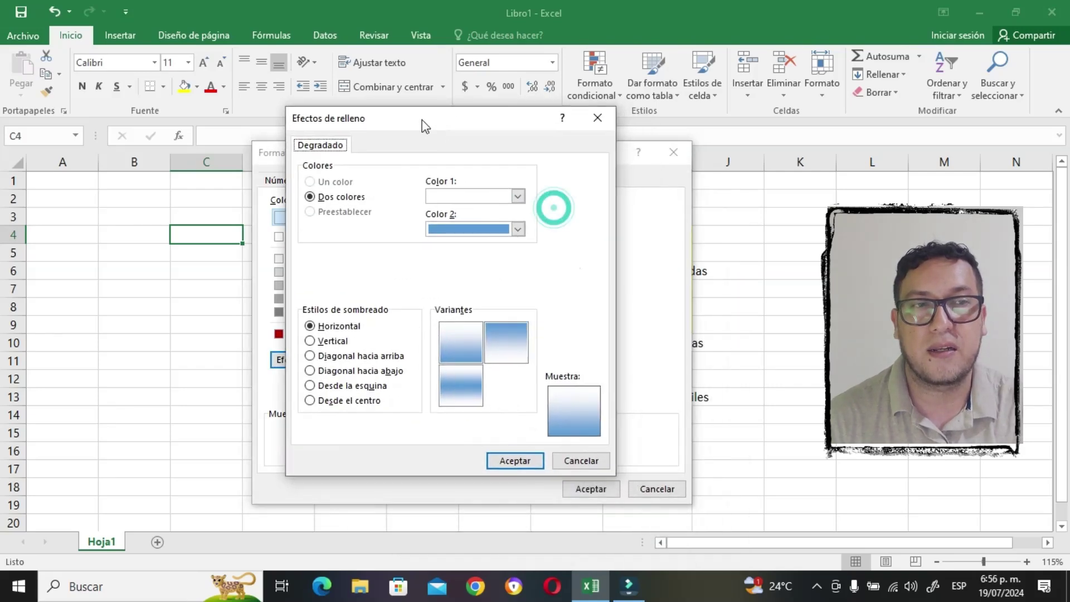
{"action": "left_click", "coordinate": [518, 196]}
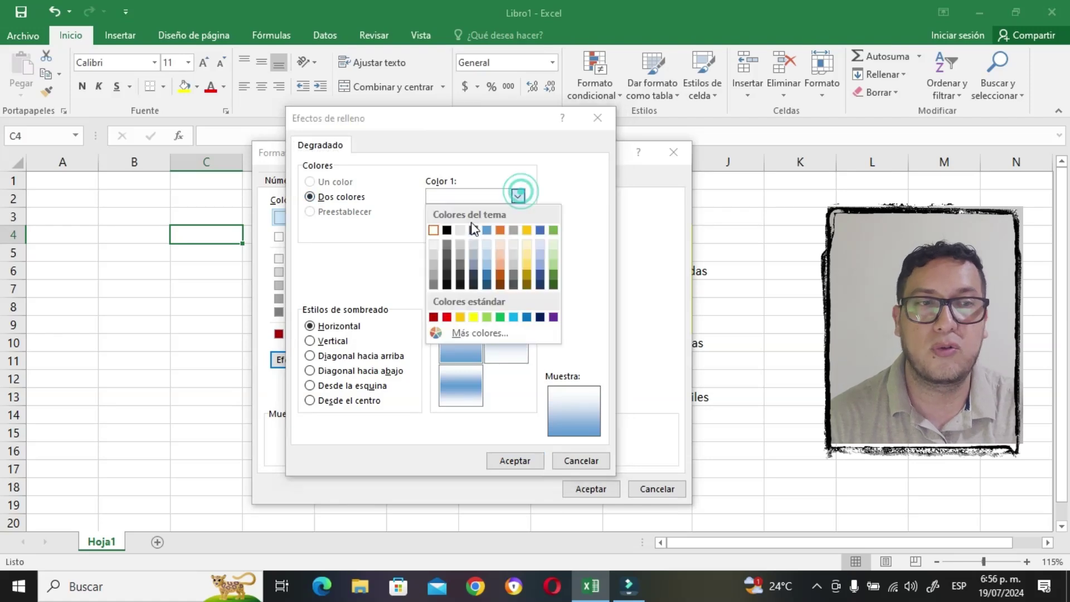
{"action": "left_click", "coordinate": [527, 246]}
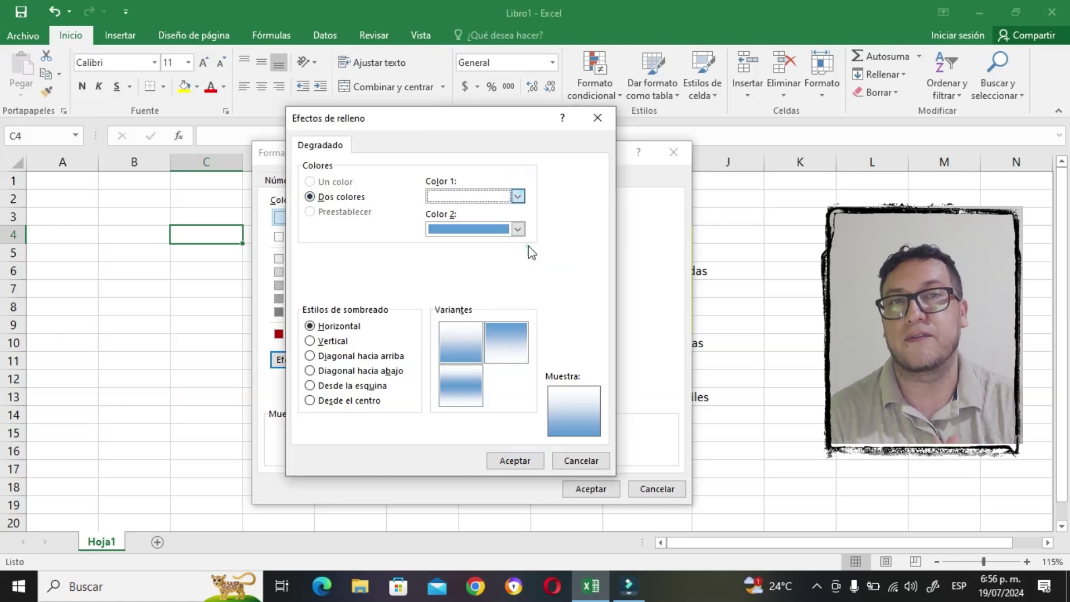
Set the gradient's shading style to Vertical with the first variant, and apply the border and fill to C4
{"action": "left_click", "coordinate": [329, 342]}
{"action": "left_click", "coordinate": [340, 370]}
{"action": "left_click", "coordinate": [336, 355]}
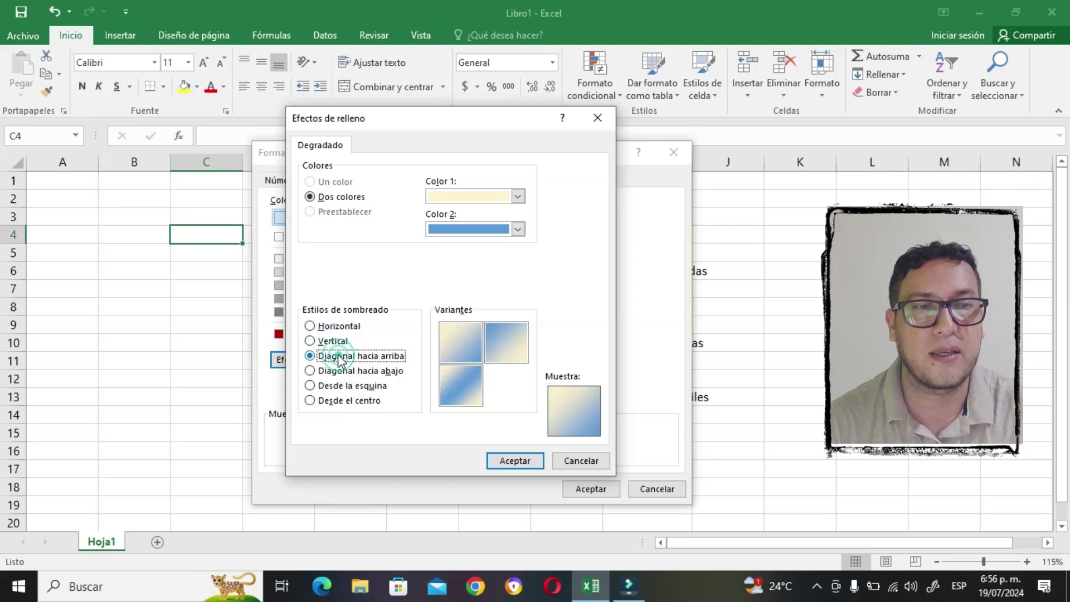
{"action": "left_click", "coordinate": [329, 340]}
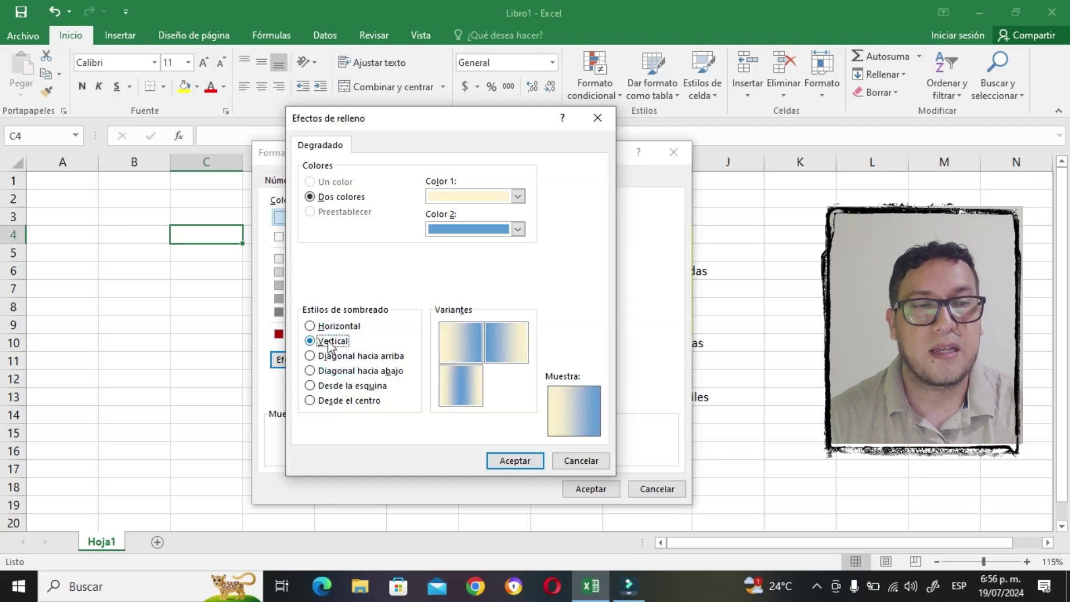
{"action": "left_click", "coordinate": [443, 343]}
{"action": "left_click", "coordinate": [529, 461]}
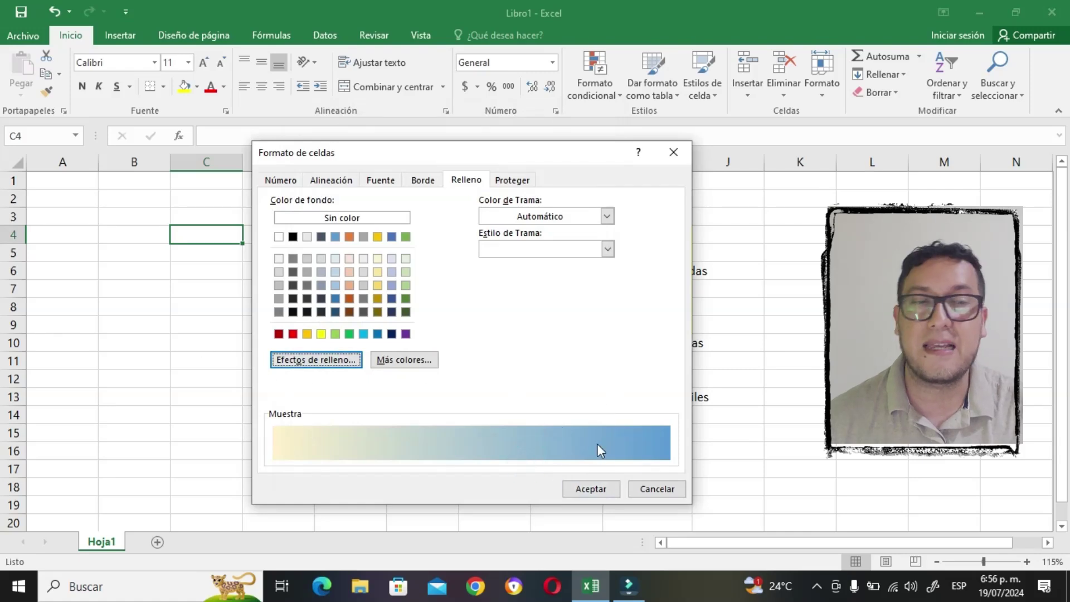
{"action": "left_click", "coordinate": [591, 490]}
Enlarge the sheet to 340% and examine the border and gradient of C4 with other cells selected
{"action": "key", "text": "ctrl+c"}
{"action": "left_click", "coordinate": [247, 323]}
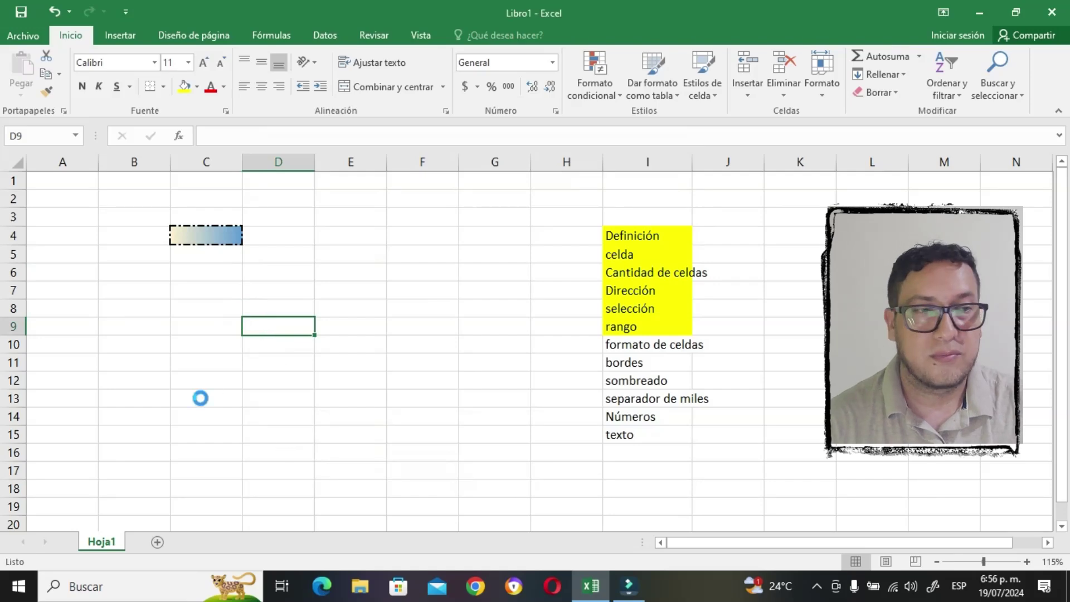
{"action": "scroll", "coordinate": [200, 398], "scroll_direction": "up", "scroll_amount": 15}
{"action": "scroll", "coordinate": [511, 392], "scroll_direction": "up", "scroll_amount": 2}
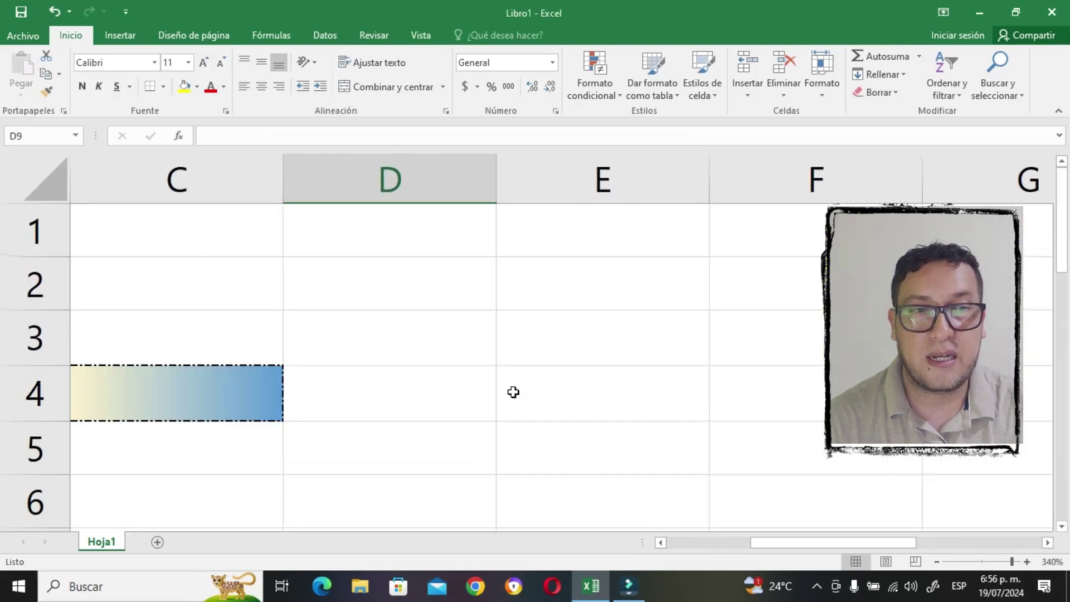
{"action": "left_click", "coordinate": [201, 420]}
{"action": "left_click_drag", "start_coordinate": [897, 552], "coordinate": [816, 552]}
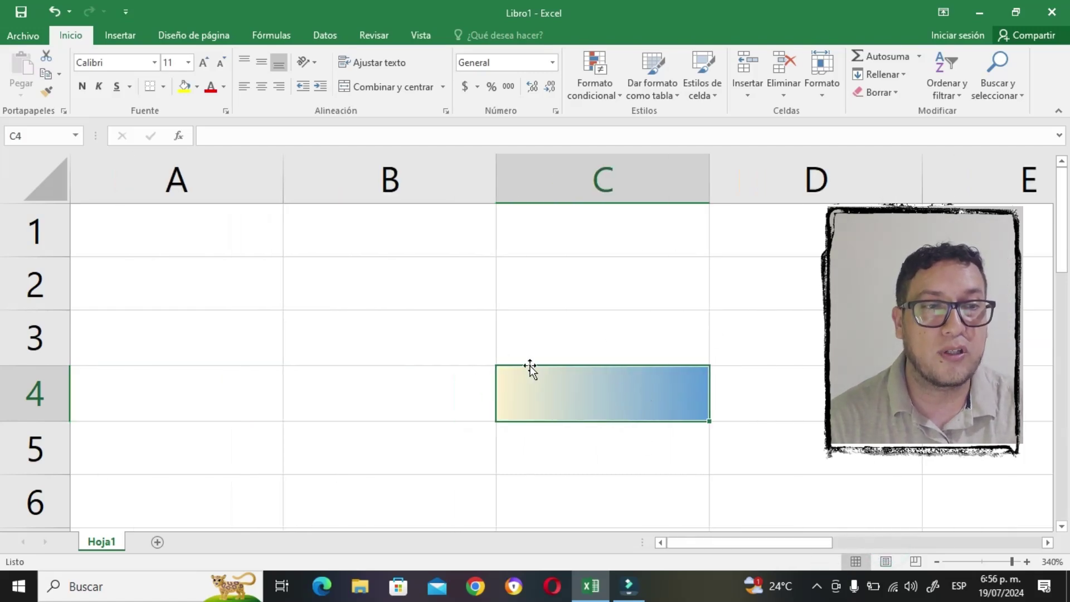
{"action": "key", "text": "ctrl+c"}
{"action": "left_click", "coordinate": [572, 357]}
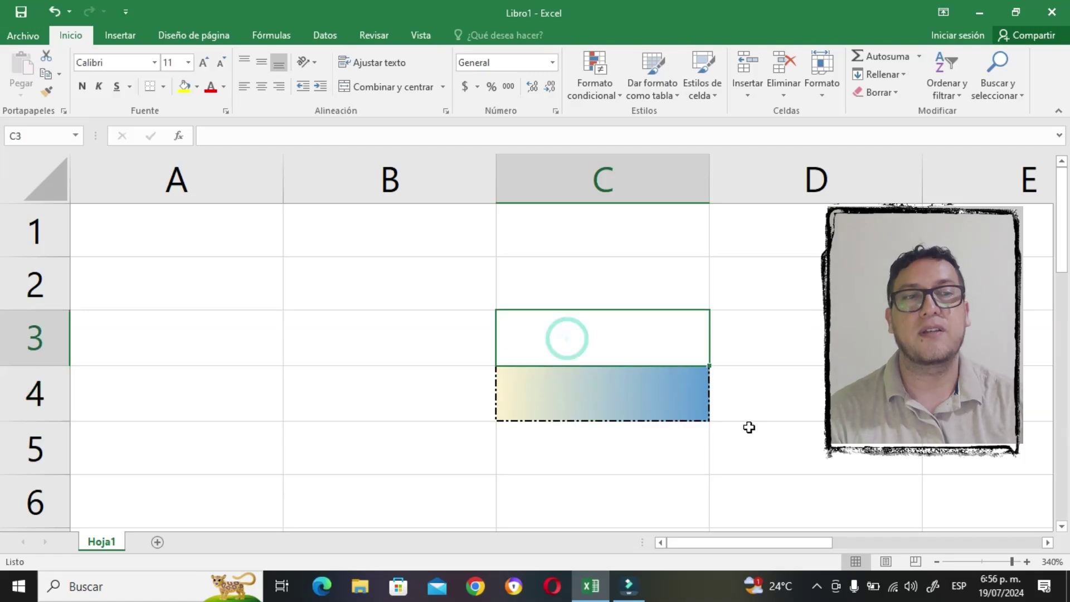
{"action": "left_click", "coordinate": [794, 418]}
{"action": "left_click", "coordinate": [858, 287]}
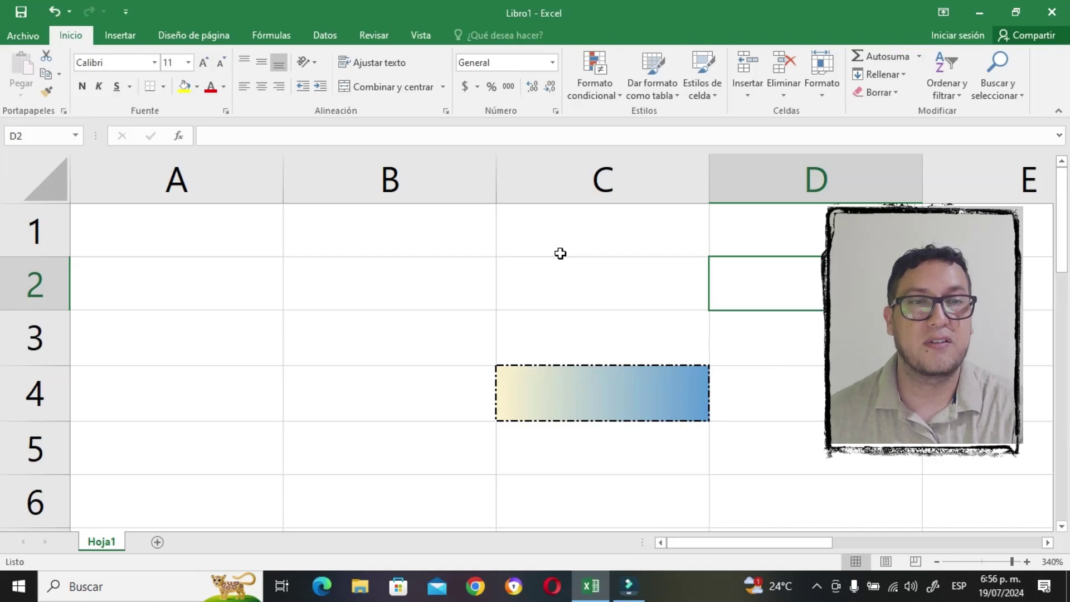
Reduce the sheet's zoom to 115% and undo the border and gradient fill of C4
{"action": "key", "text": "Down"}
{"action": "key", "text": "Down"}
{"action": "key", "text": "Down"}
{"action": "key", "text": "Down"}
{"action": "key", "text": "Down"}
{"action": "key", "text": "Down"}
{"action": "key", "text": "Down"}
{"action": "scroll", "coordinate": [561, 254], "scroll_direction": "down", "scroll_amount": 5, "text": "ctrl"}
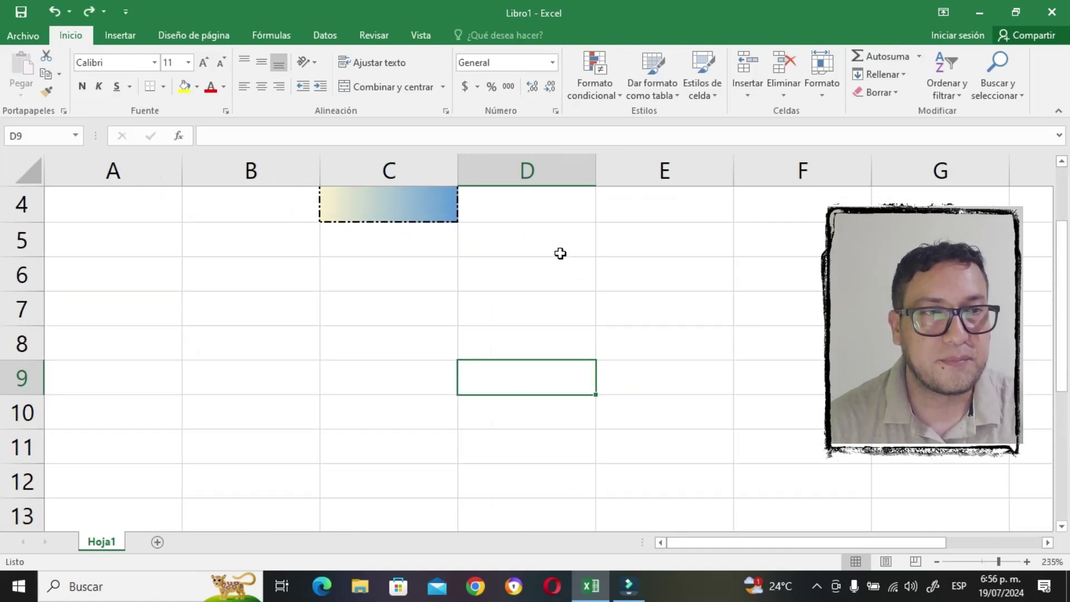
{"action": "scroll", "coordinate": [560, 254], "scroll_direction": "down", "scroll_amount": 8, "text": "ctrl"}
{"action": "key", "text": "ctrl+z"}
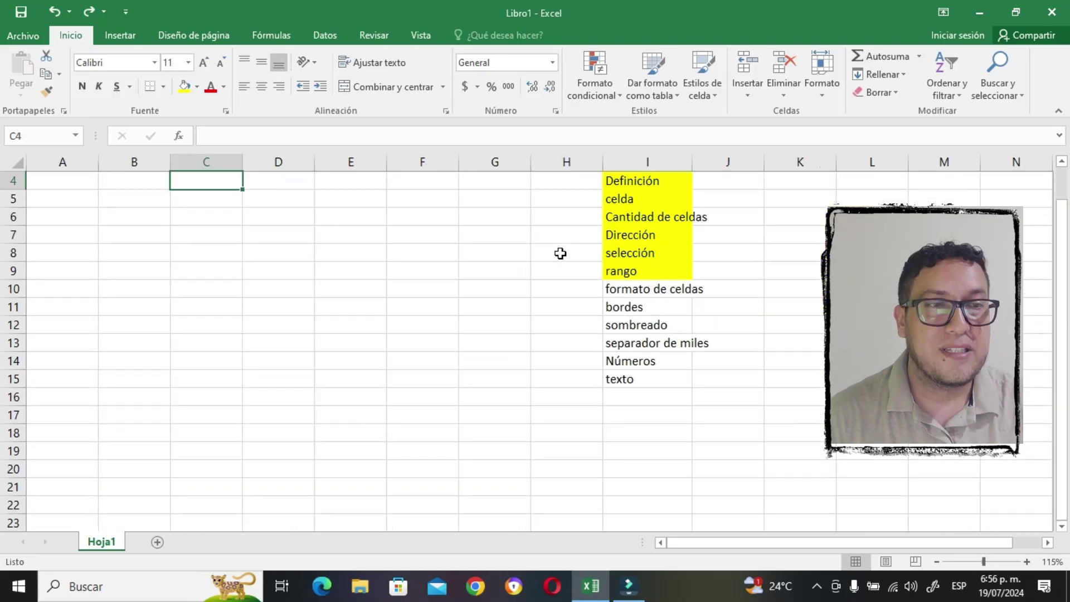
{"action": "scroll", "coordinate": [466, 270], "scroll_direction": "up", "scroll_amount": 1}
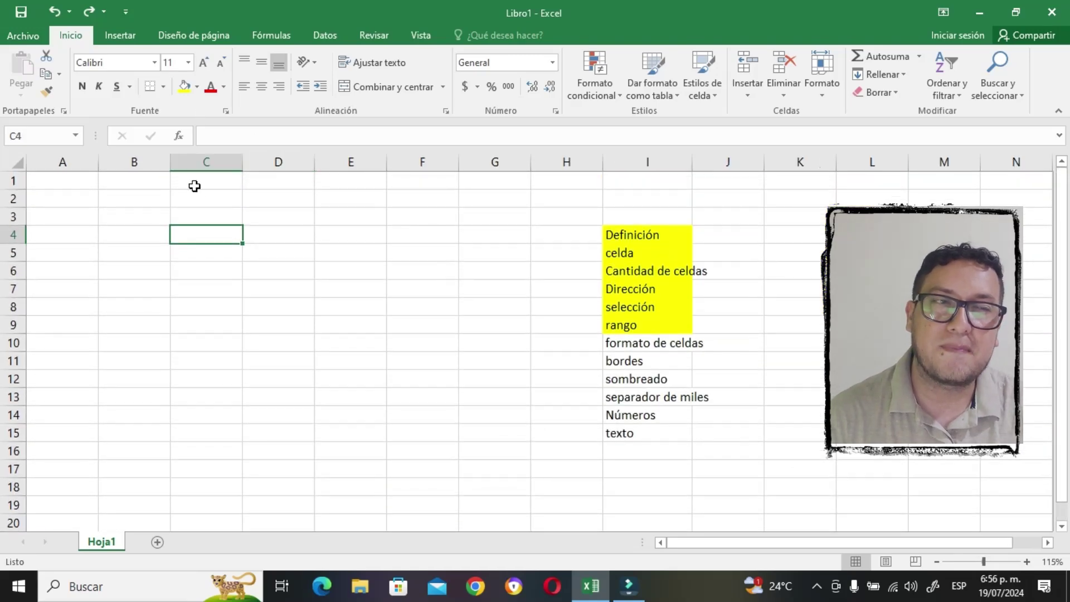
Fill the formato de celdas cell (I10) with yellow
{"action": "left_click", "coordinate": [661, 344]}
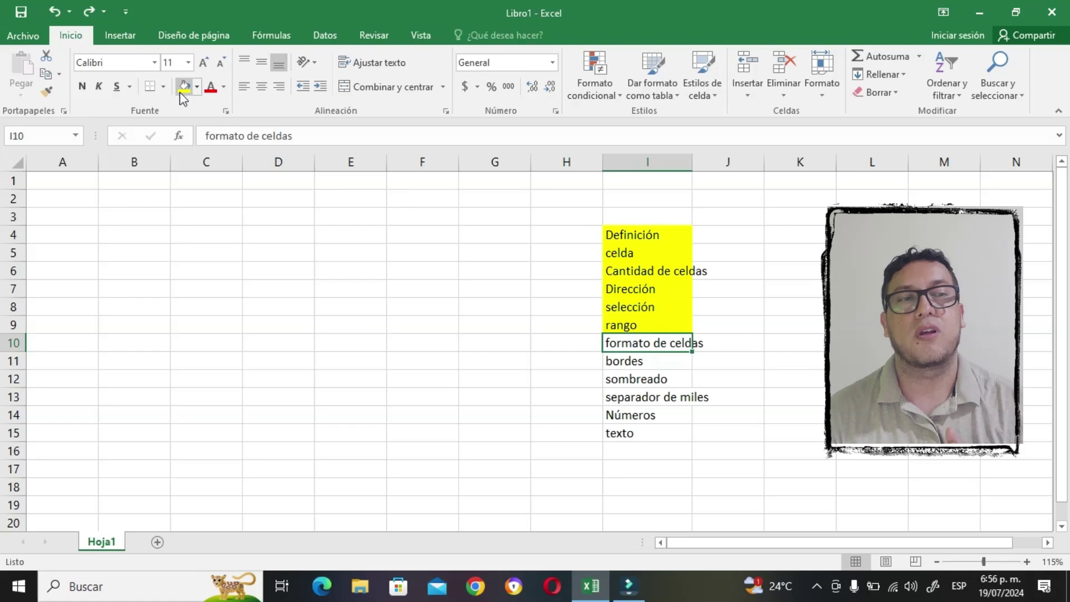
{"action": "left_click", "coordinate": [183, 88]}
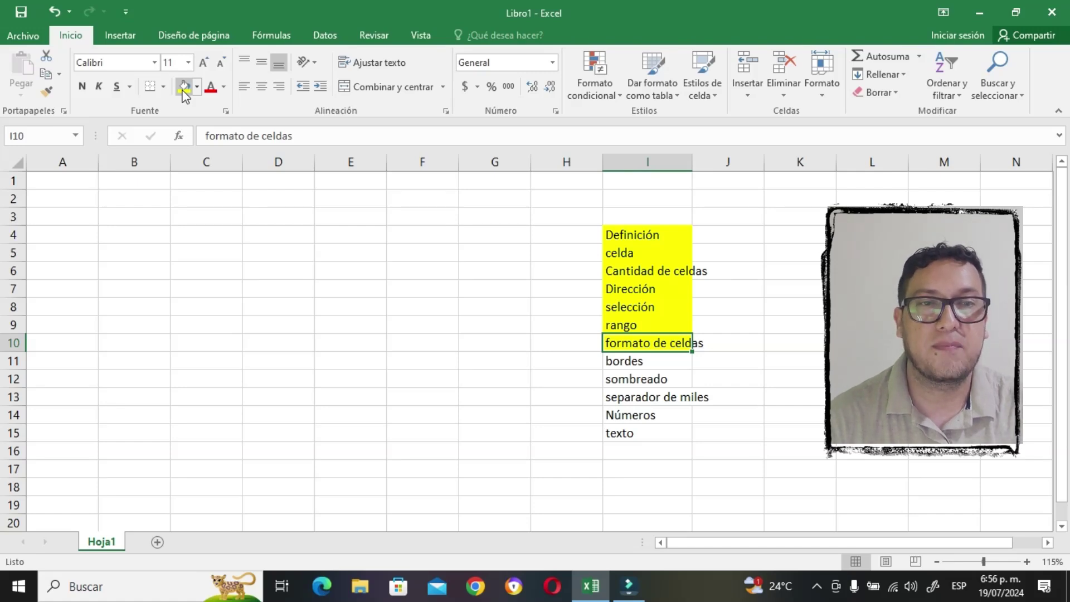
Enter the table headers ARTICULO, CANTIDAD and PRECIO in cells B3, C3 and D3
{"action": "left_click", "coordinate": [119, 221]}
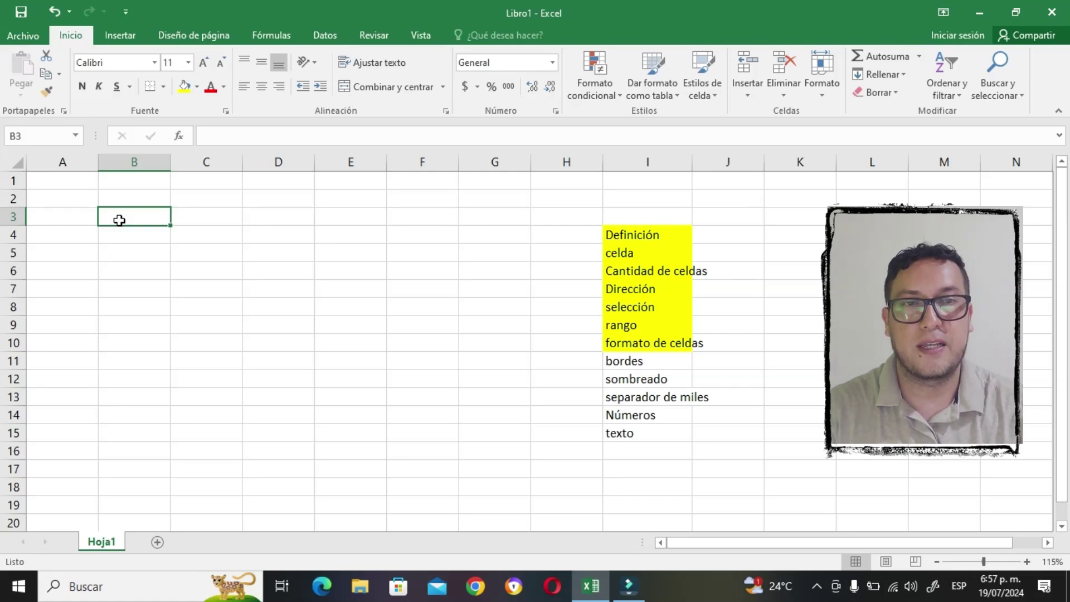
{"action": "type", "text": "a"}
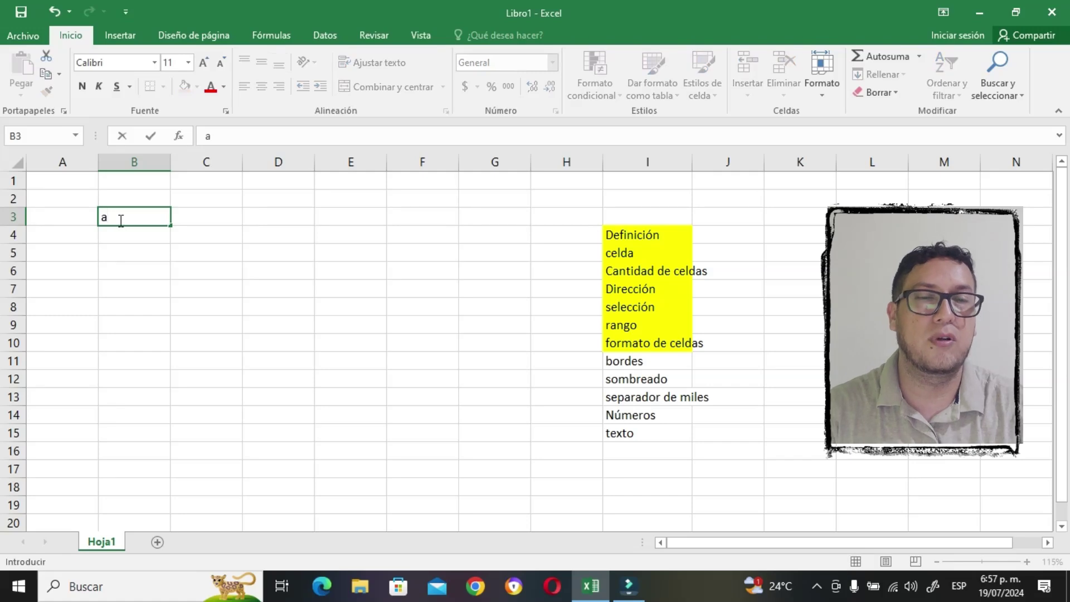
{"action": "type", "text": "ARTICULO"}
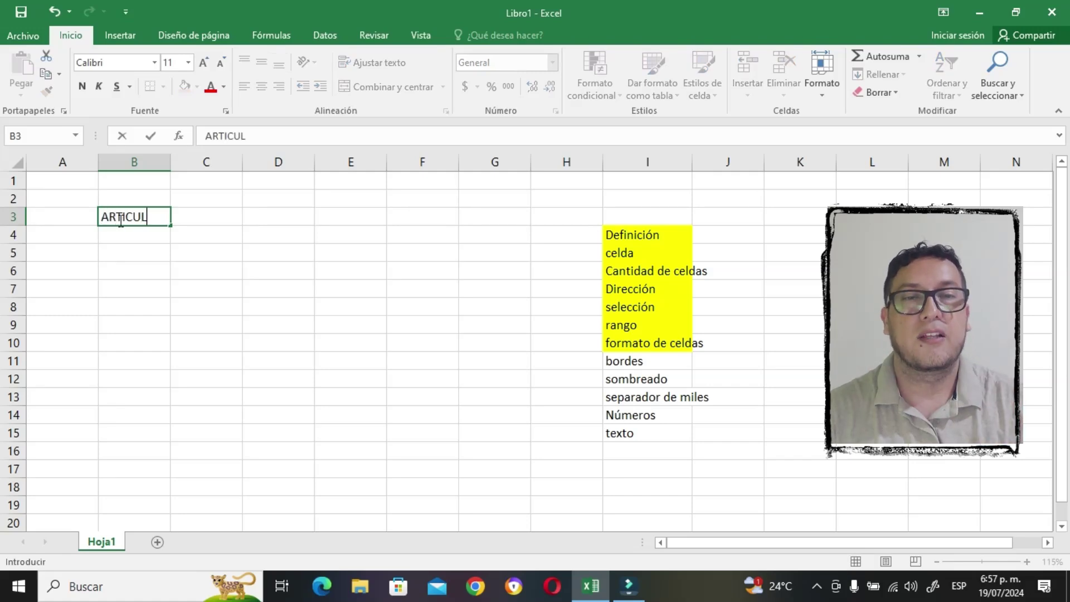
{"action": "key", "text": "Tab"}
{"action": "type", "text": "CANTIDAD"}
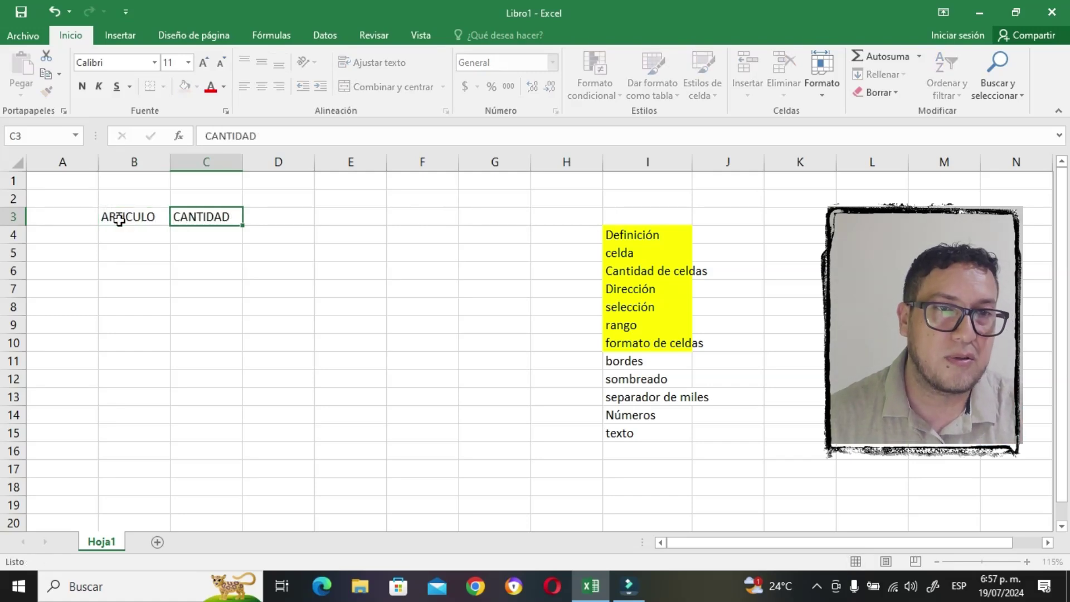
{"action": "key", "text": "Return"}
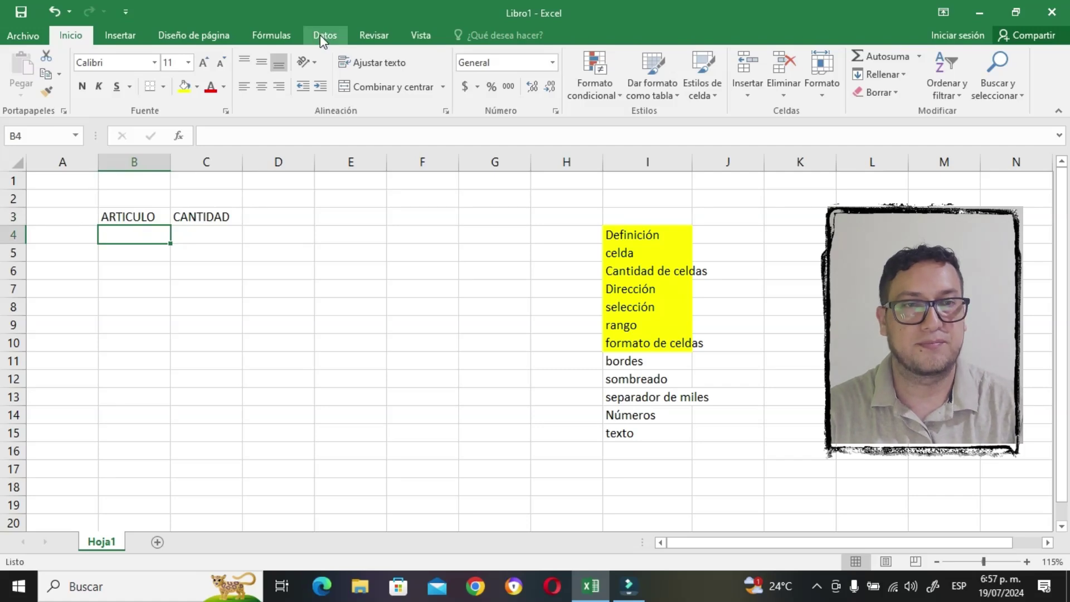
{"action": "left_click", "coordinate": [300, 218]}
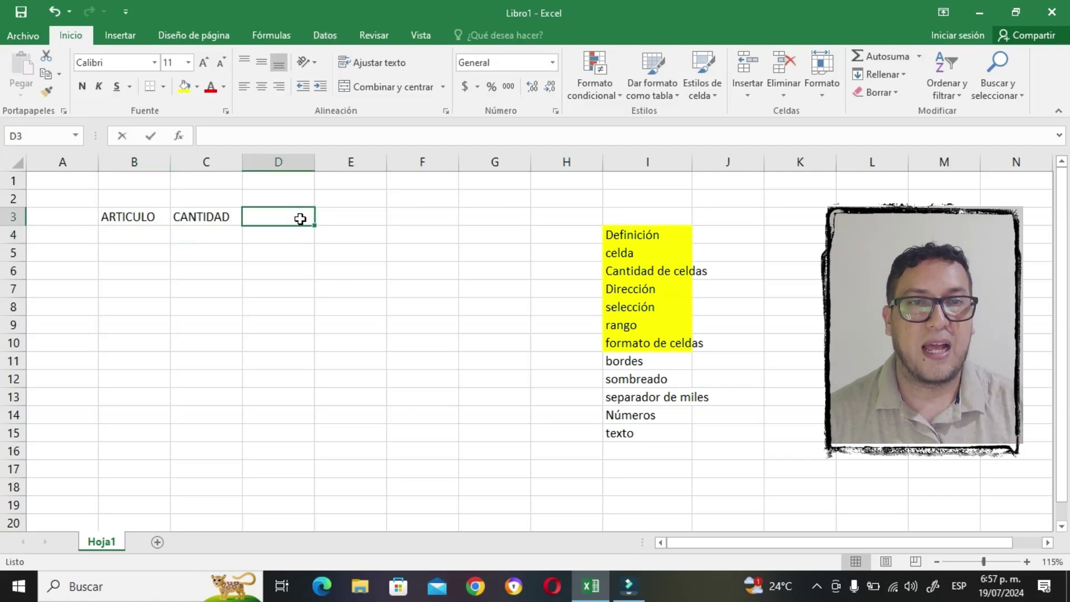
{"action": "type", "text": "PRECIO"}
{"action": "key", "text": "Return"}
Fill in the first table row with Televisor in B4 and the quantity 5 in C4
{"action": "key", "text": "Left"}
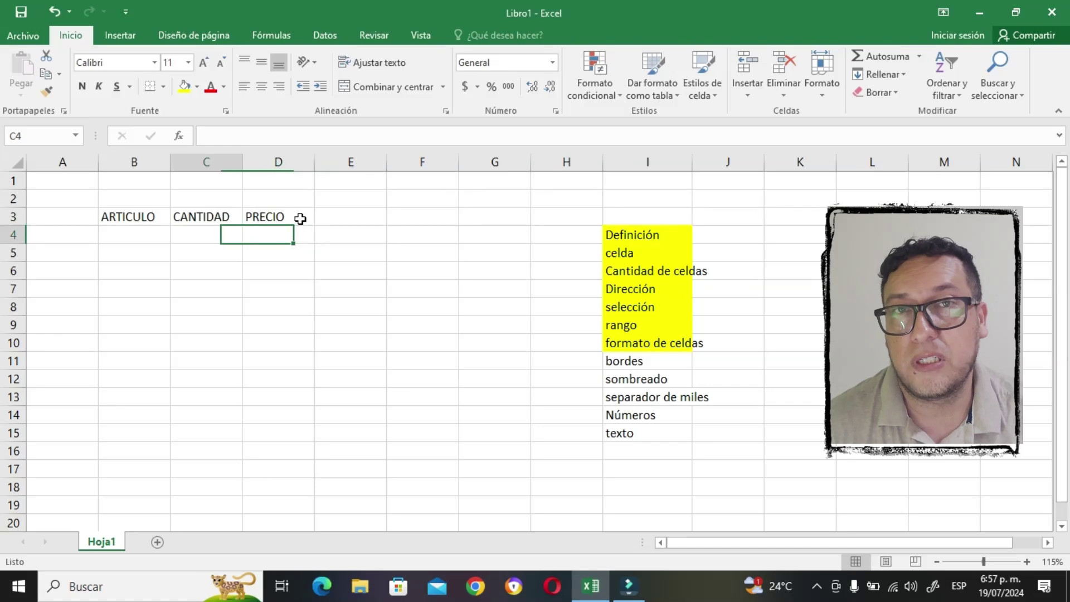
{"action": "key", "text": "Left"}
{"action": "key", "text": "Left"}
{"action": "key", "text": "Right"}
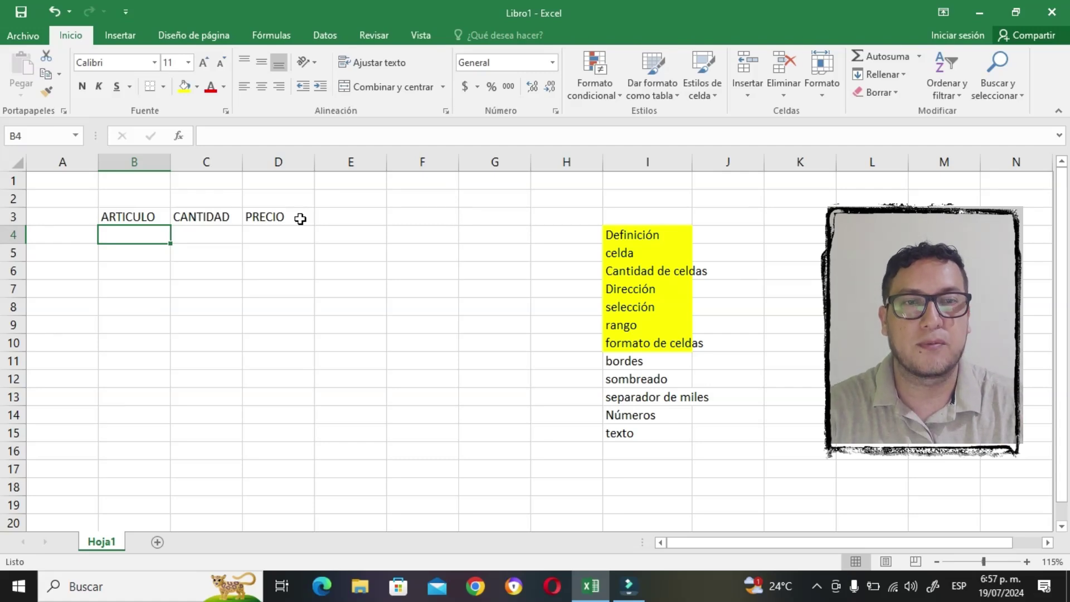
{"action": "type", "text": "Te"}
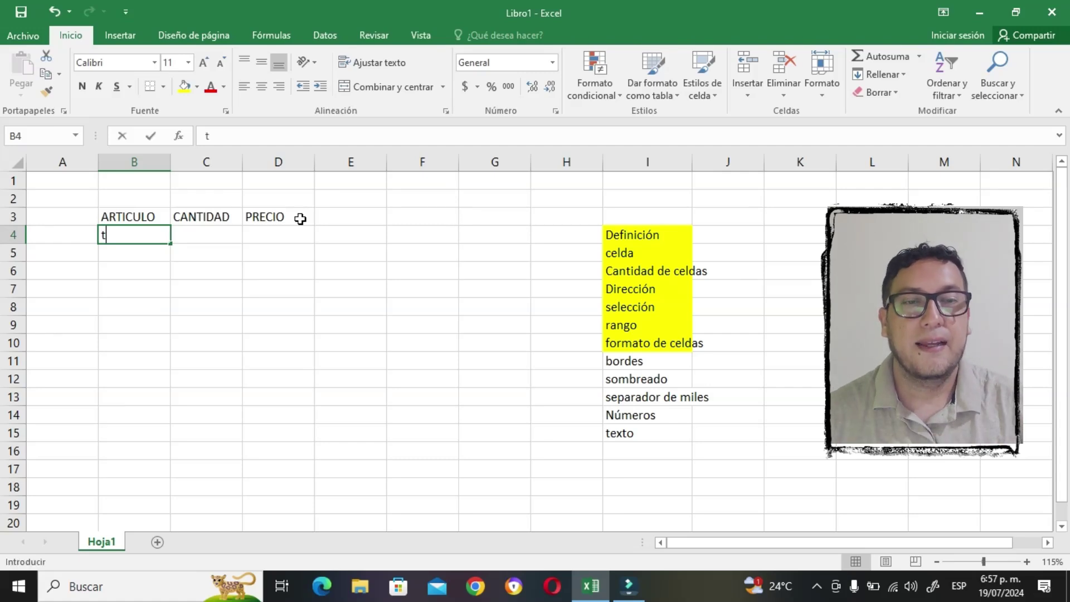
{"action": "type", "text": "sor"}
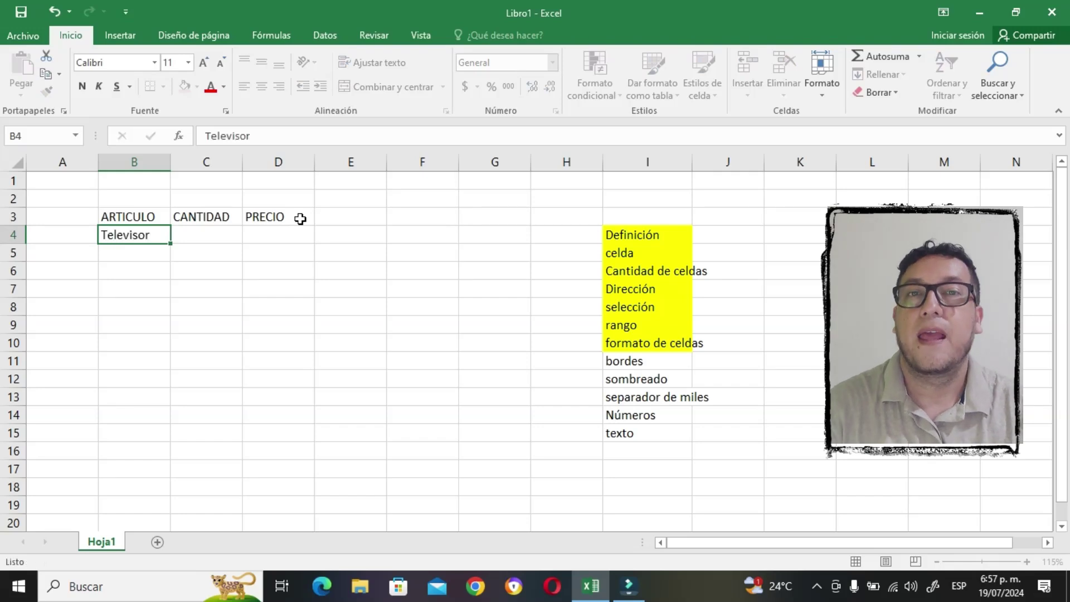
{"action": "key", "text": "Tab"}
{"action": "type", "text": "5"}
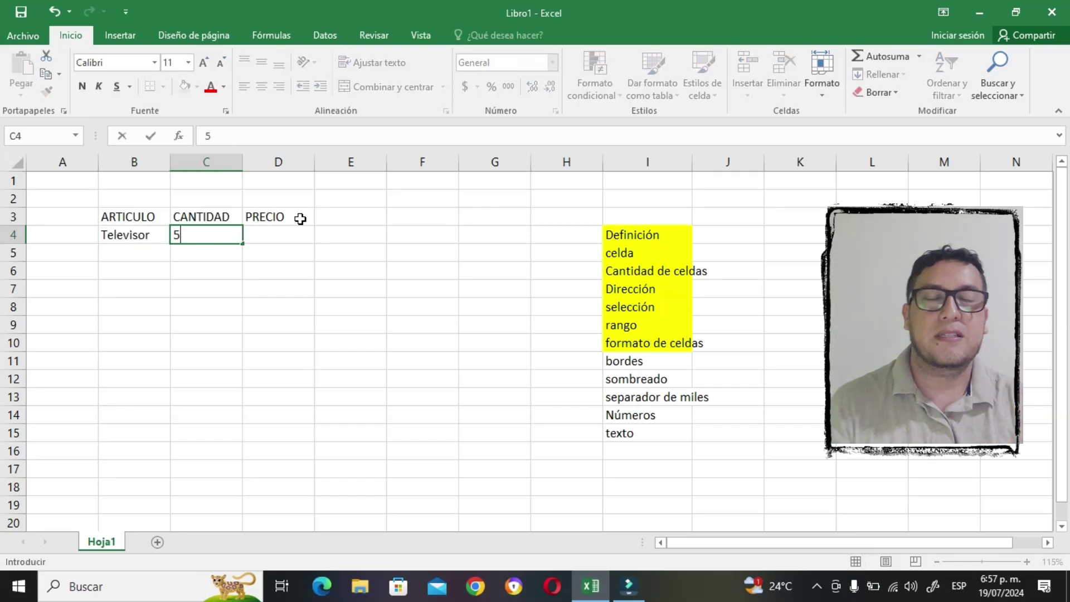
{"action": "key", "text": "Tab"}
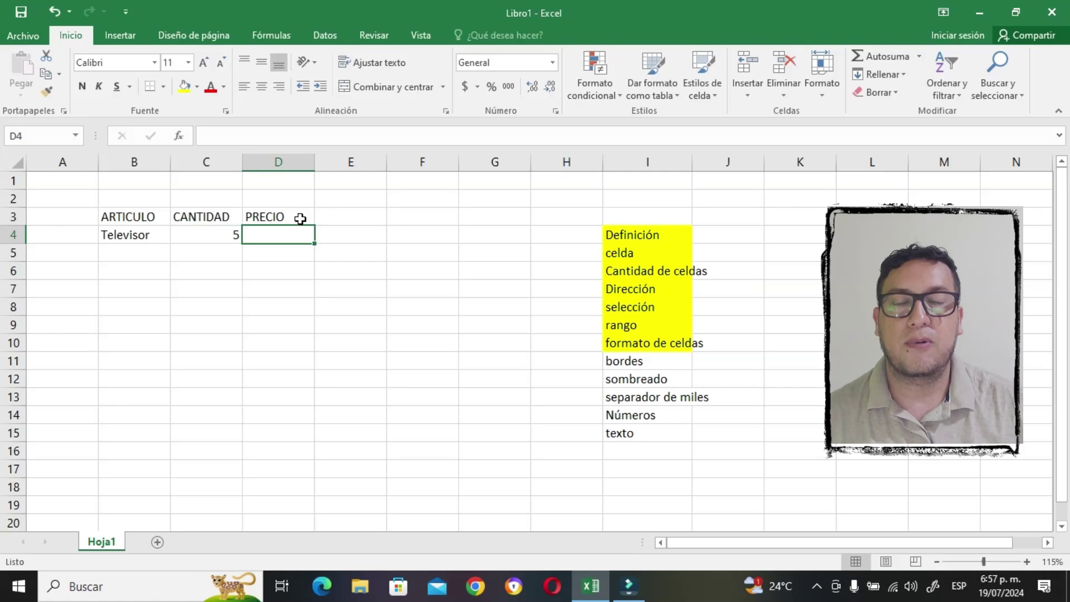
Step backward and forward through the cells of row 4 to examine cell-to-cell navigation, ending on D4
{"action": "key", "text": "shift+Tab"}
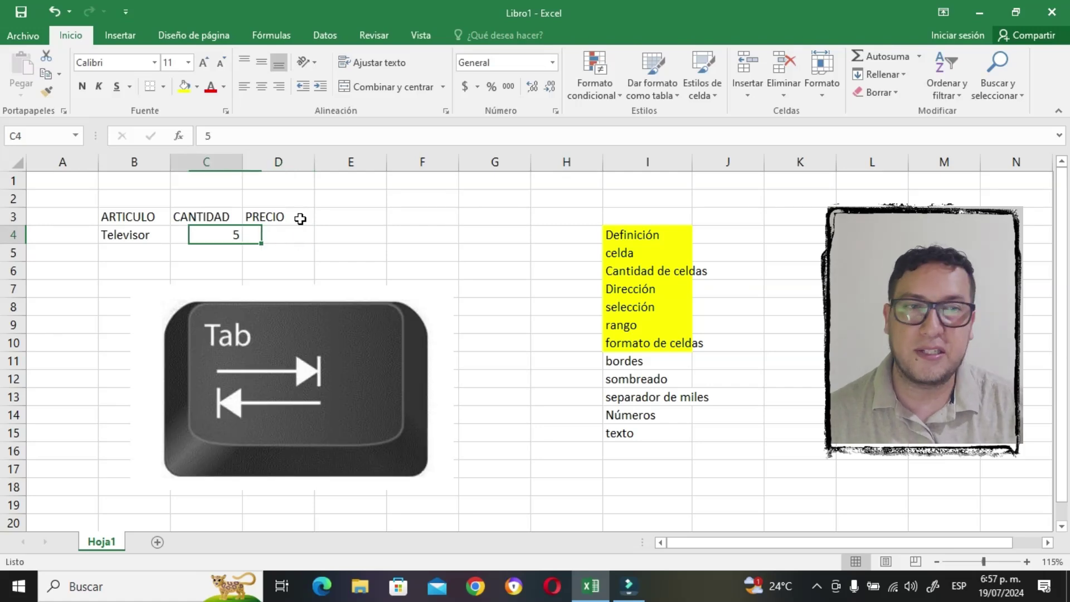
{"action": "key", "text": "shift+Tab"}
{"action": "key", "text": "shift+Tab"}
{"action": "key", "text": "Tab"}
{"action": "key", "text": "Tab"}
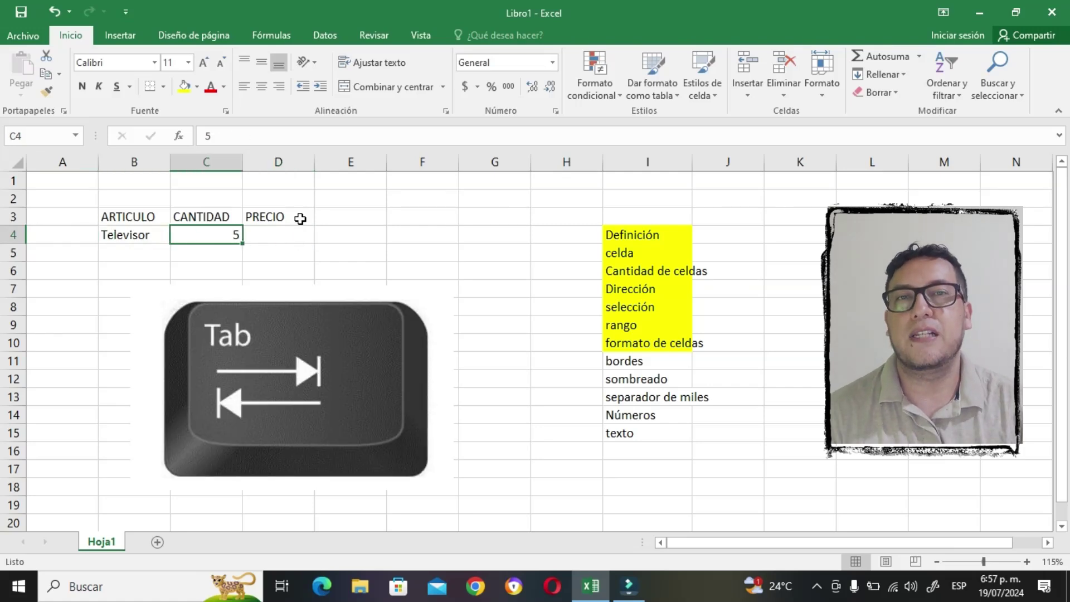
{"action": "key", "text": "Tab"}
{"action": "key", "text": "shift+Tab"}
{"action": "key", "text": "shift+Tab"}
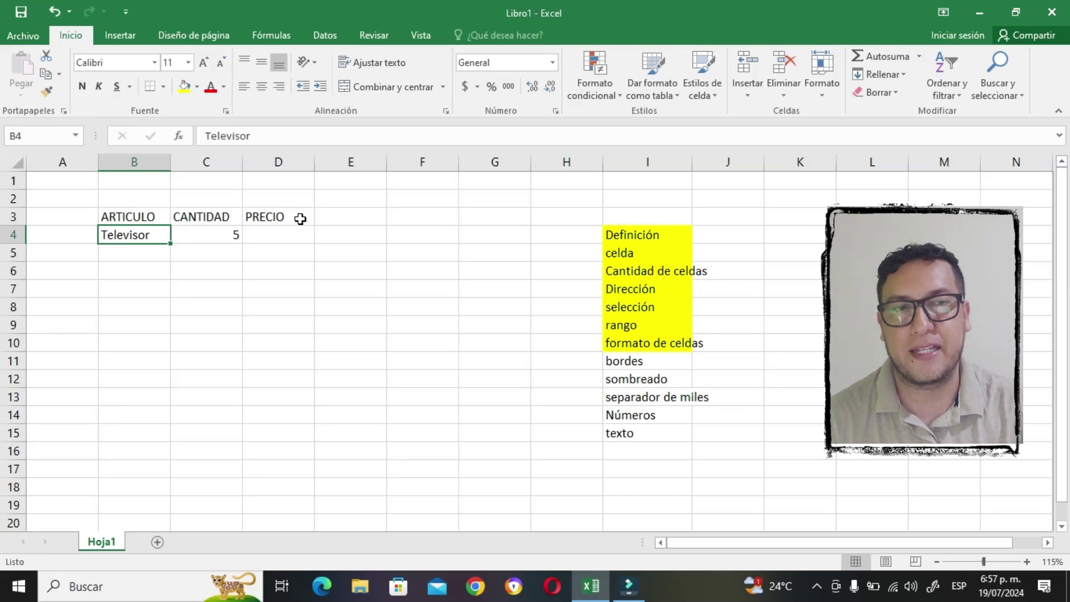
{"action": "key", "text": "Tab"}
{"action": "key", "text": "Tab"}
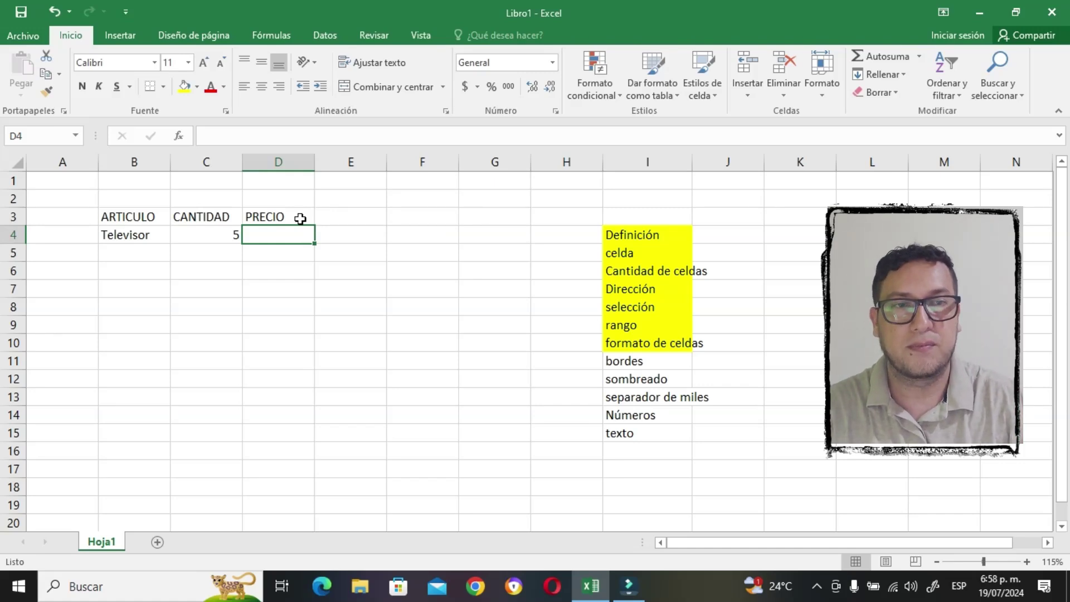
Change the header in D3 to PRECIO UNITARIO
{"action": "left_click", "coordinate": [300, 218]}
{"action": "double_click", "coordinate": [300, 218]}
{"action": "type", "text": "un"}
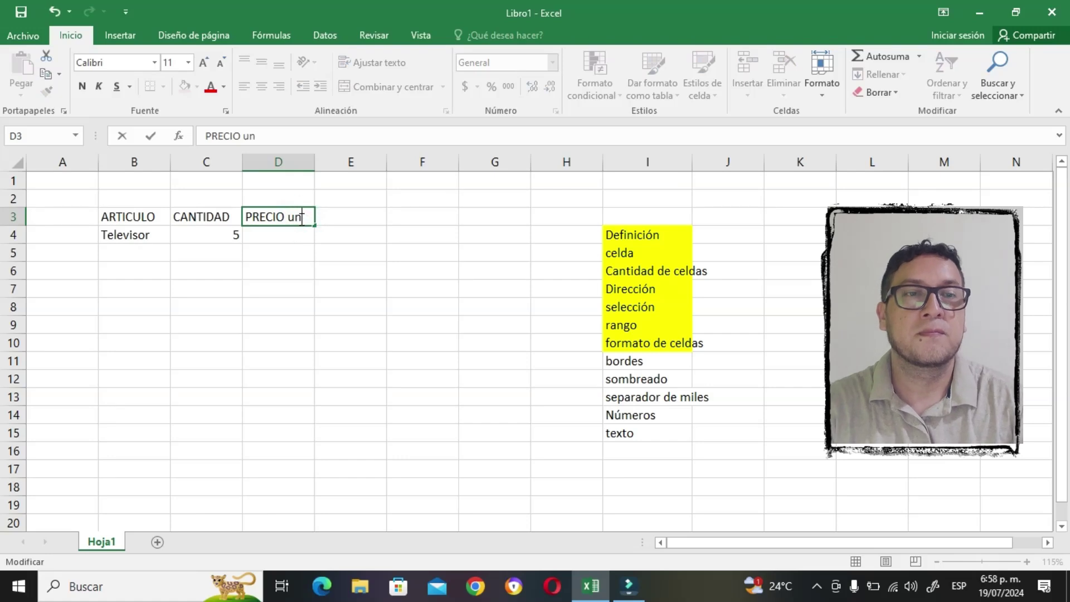
{"action": "type", "text": "it"}
{"action": "key", "text": "BackSpace"}
{"action": "key", "text": "BackSpace"}
{"action": "key", "text": "BackSpace"}
{"action": "key", "text": "BackSpace"}
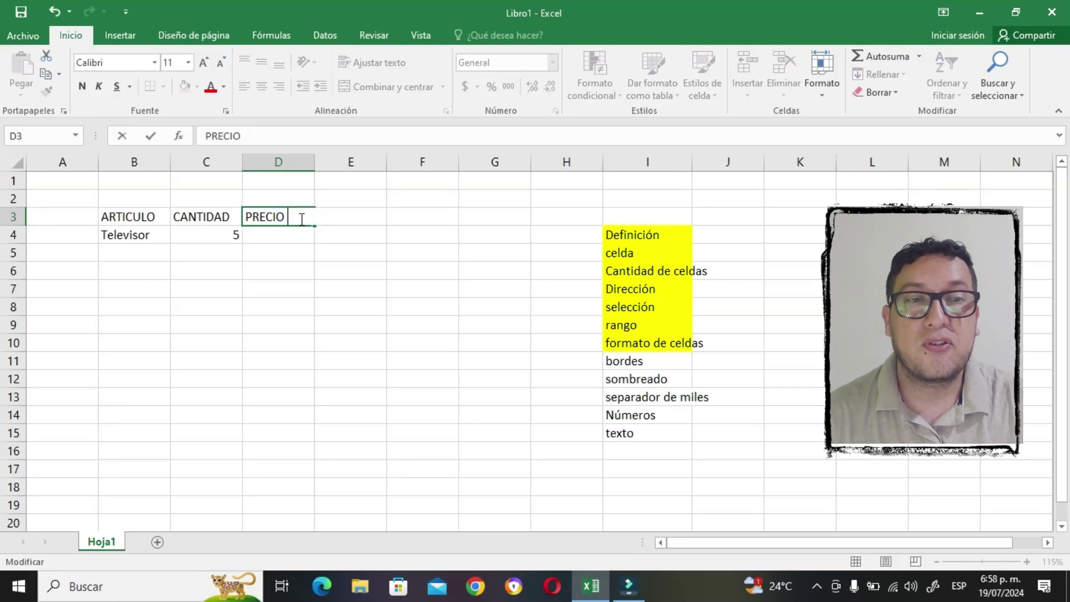
{"action": "type", "text": "UNITARIO"}
{"action": "key", "text": "Tab"}
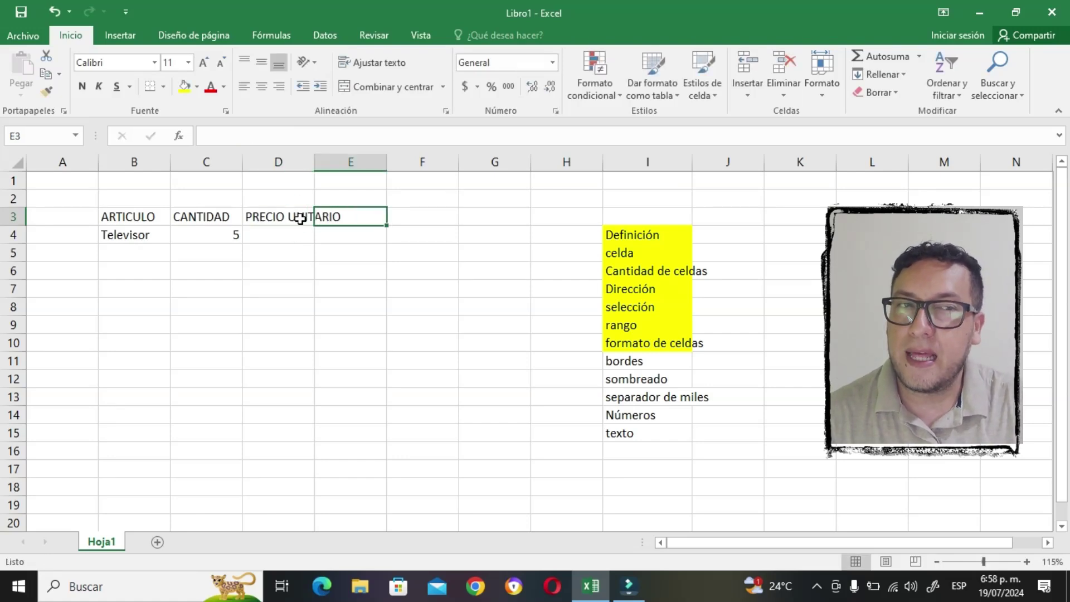
Try column D at a narrower width, and widen it enough to fit the PRECIO UNITARIO header
{"action": "left_click", "coordinate": [290, 233]}
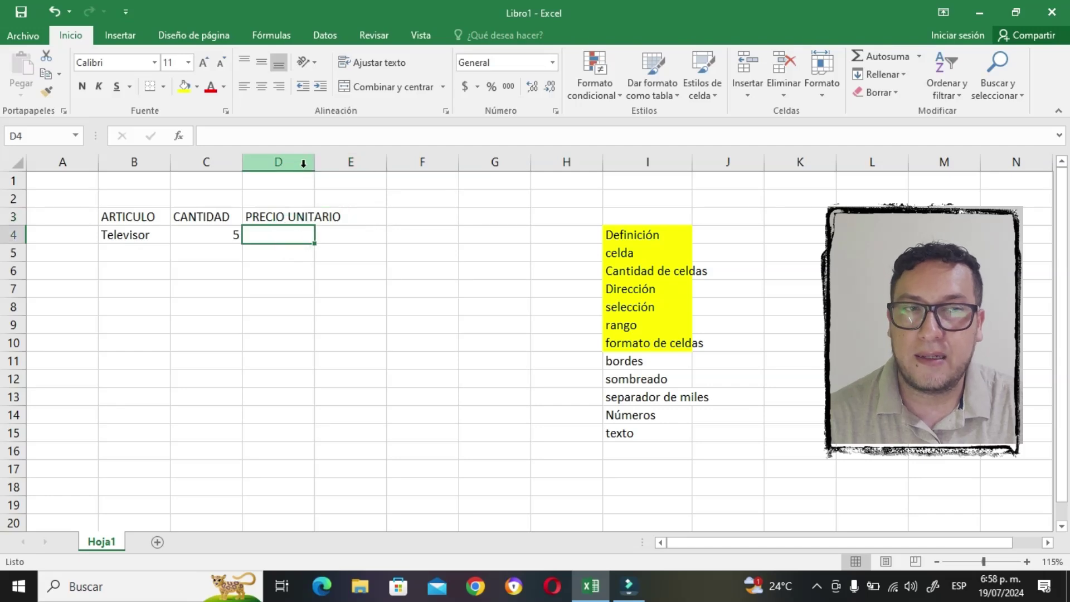
{"action": "left_click", "coordinate": [273, 215]}
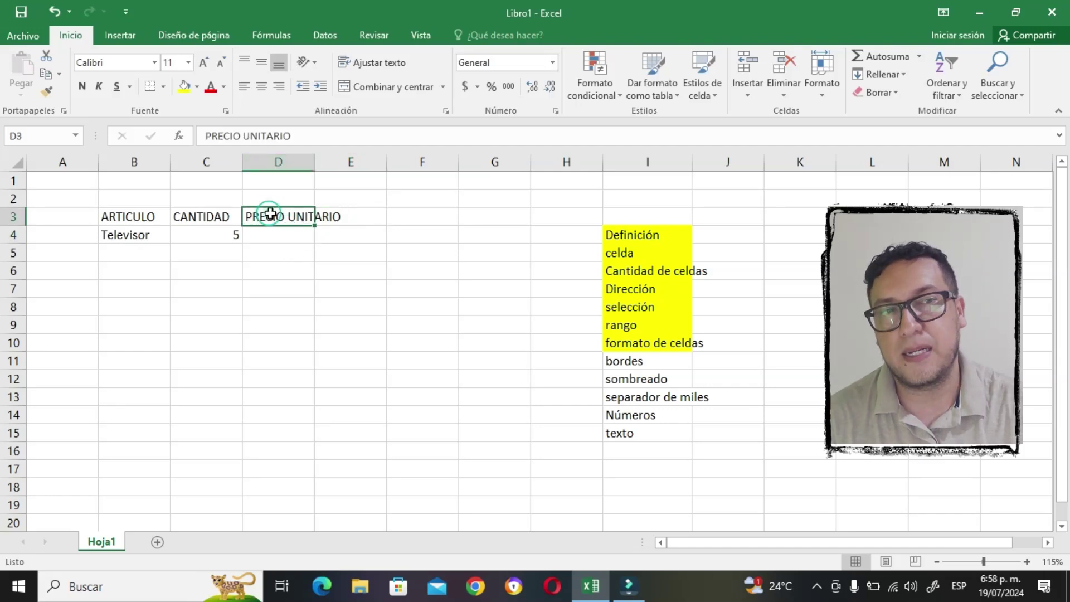
{"action": "mouse_move", "coordinate": [317, 161]}
{"action": "left_mouse_down"}
{"action": "mouse_move", "coordinate": [366, 174]}
{"action": "mouse_move", "coordinate": [296, 165]}
{"action": "left_mouse_up"}
{"action": "double_click", "coordinate": [306, 158]}
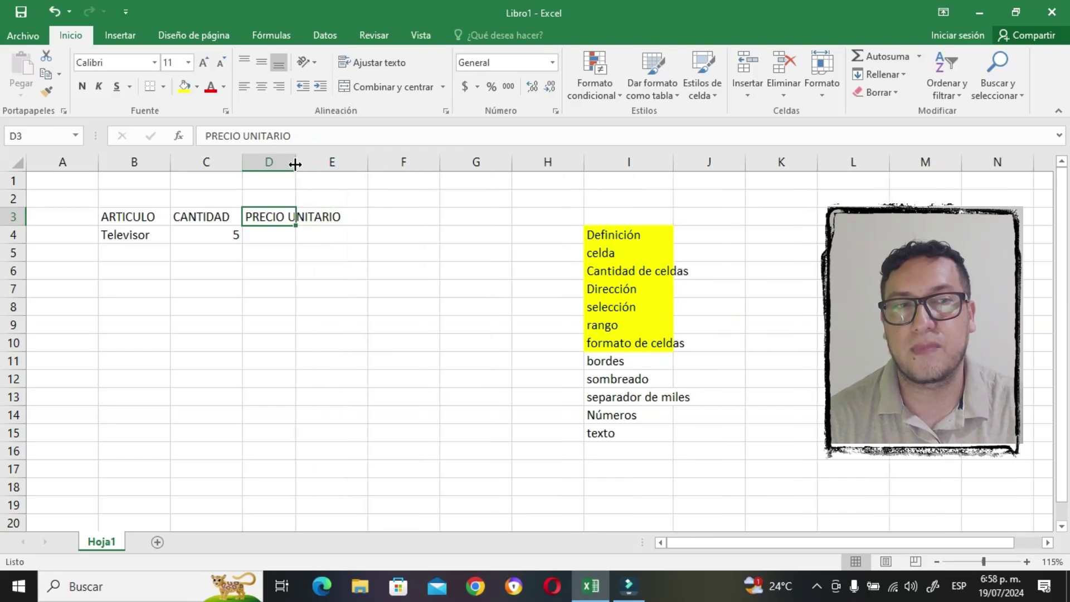
{"action": "left_click_drag", "start_coordinate": [294, 165], "coordinate": [345, 167]}
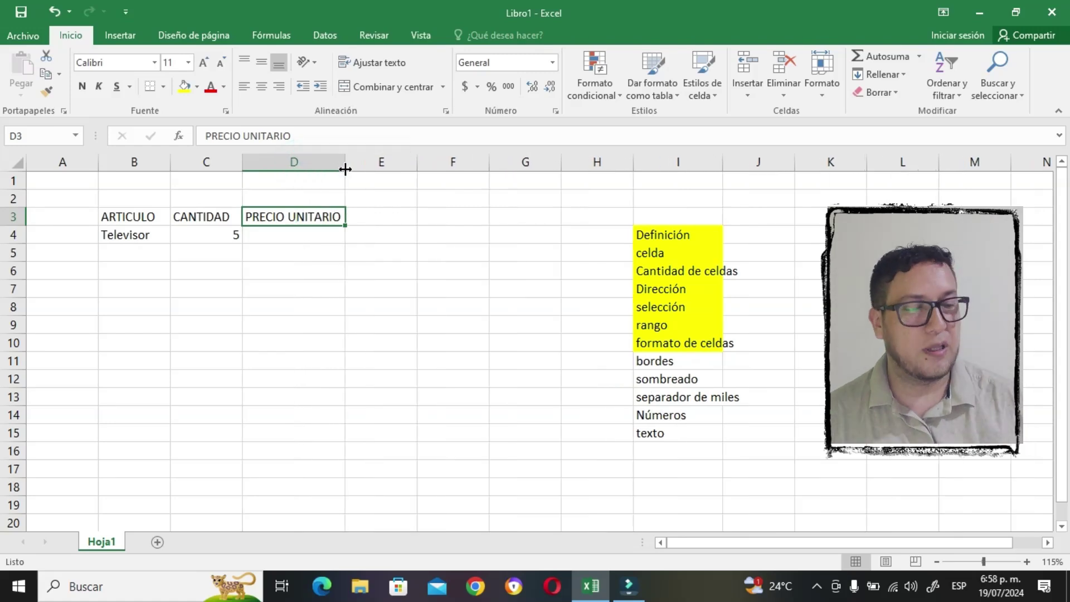
Enter 2500000 as the unit price of the Televisor in D4
{"action": "left_click", "coordinate": [313, 238]}
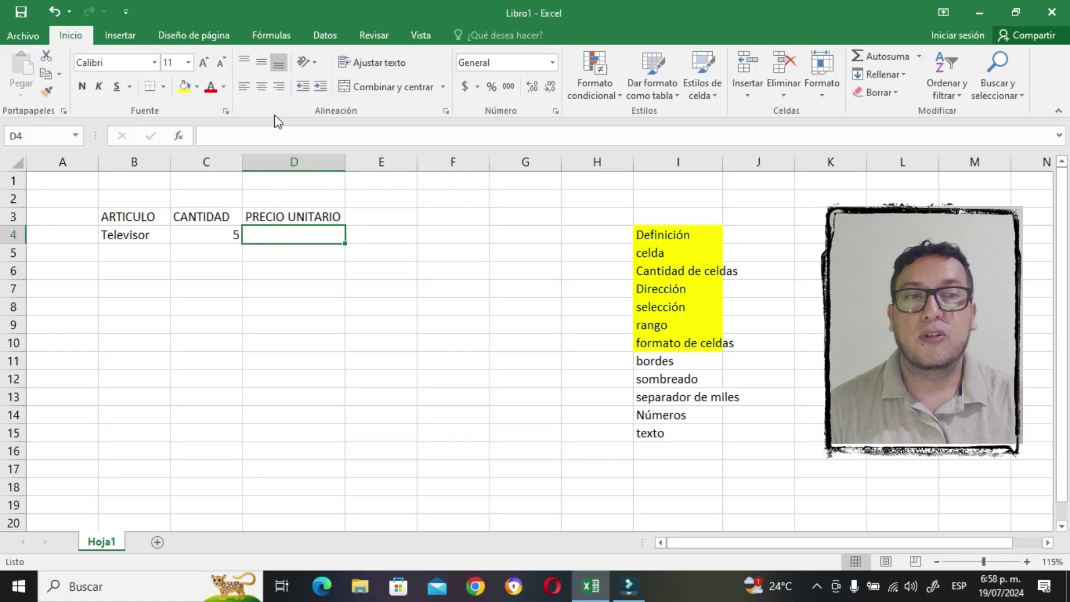
{"action": "type", "text": "2500"}
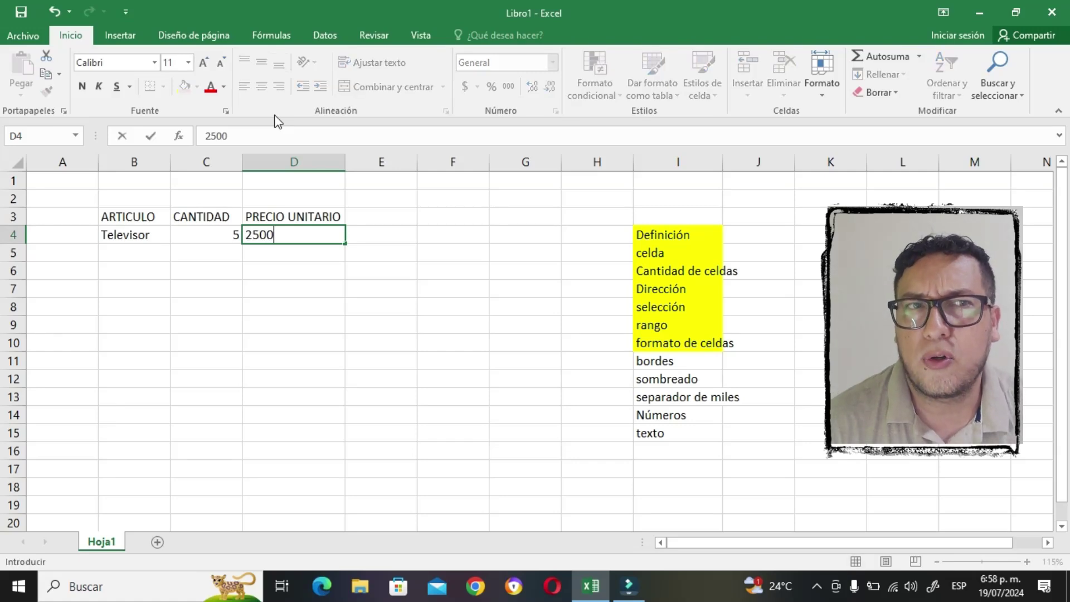
{"action": "type", "text": "000"}
{"action": "key", "text": "Return"}
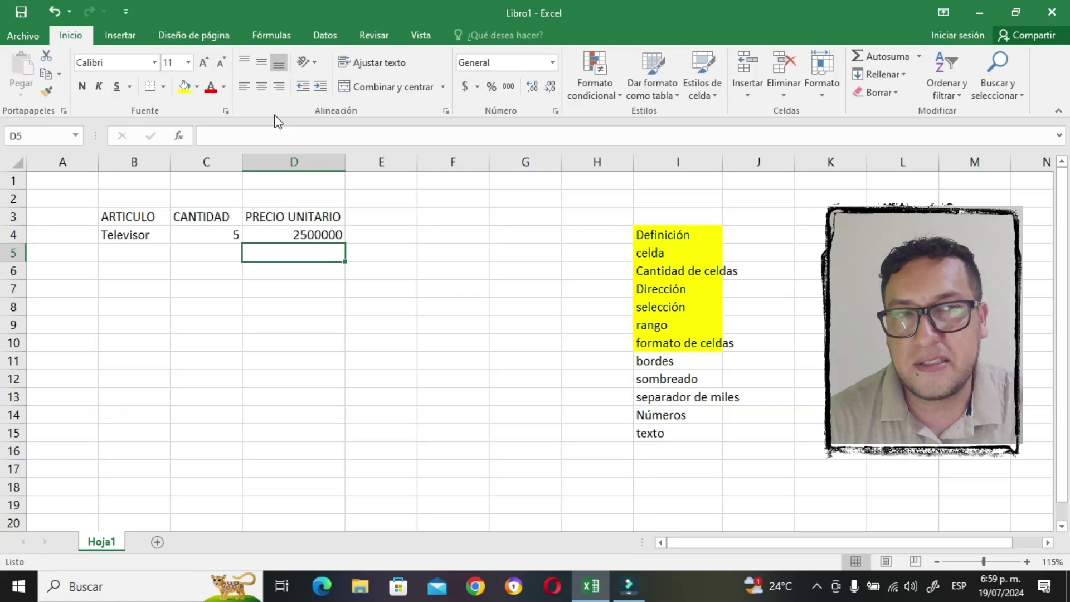
Left-align the unit price in D4, and return it to right alignment
{"action": "left_click", "coordinate": [316, 231]}
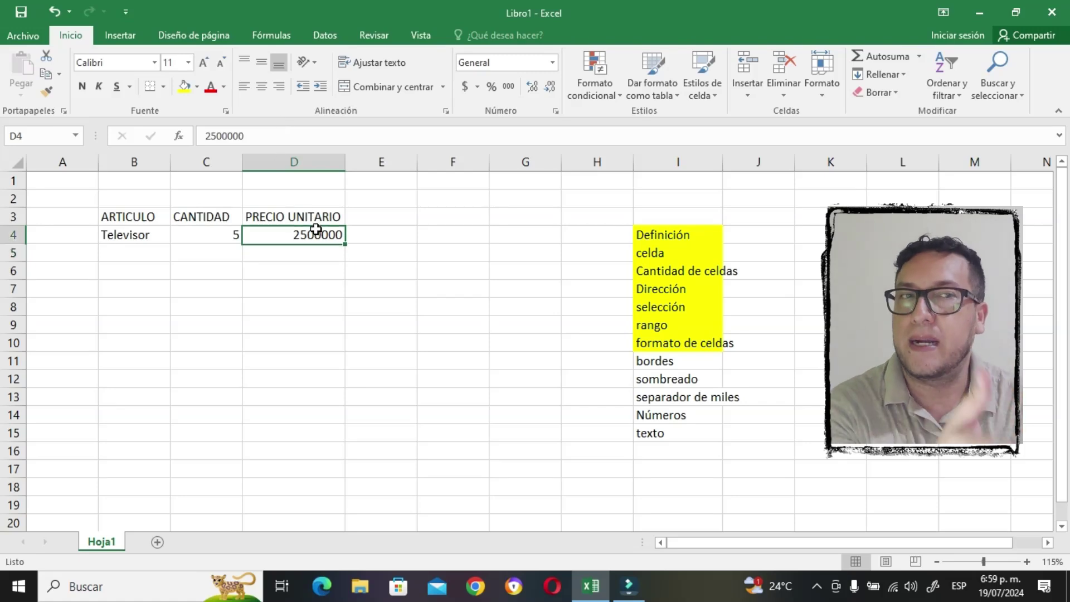
{"action": "left_click", "coordinate": [245, 87]}
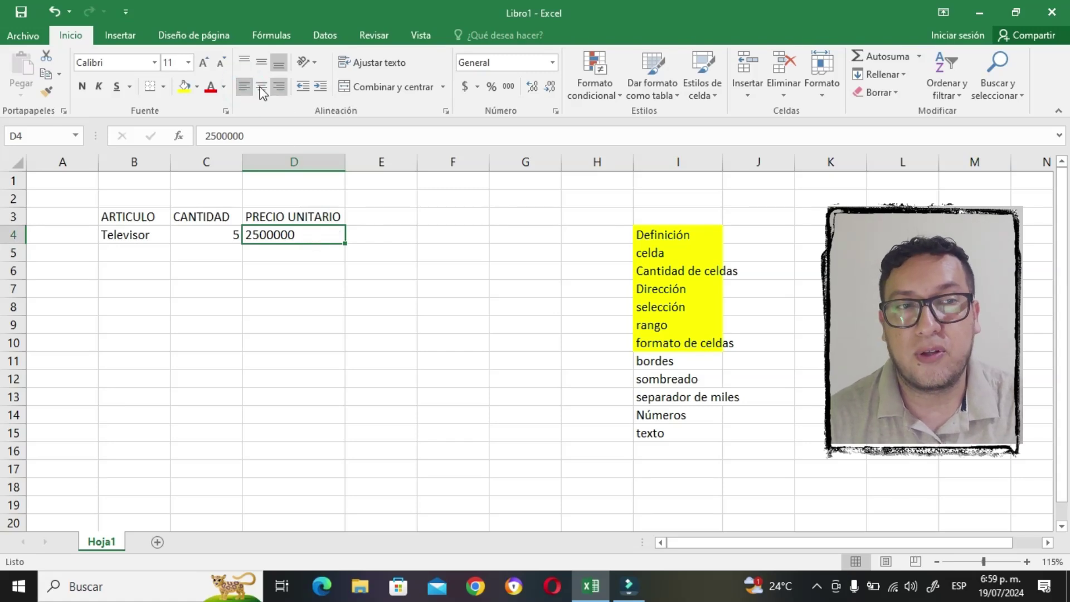
{"action": "left_click", "coordinate": [279, 86]}
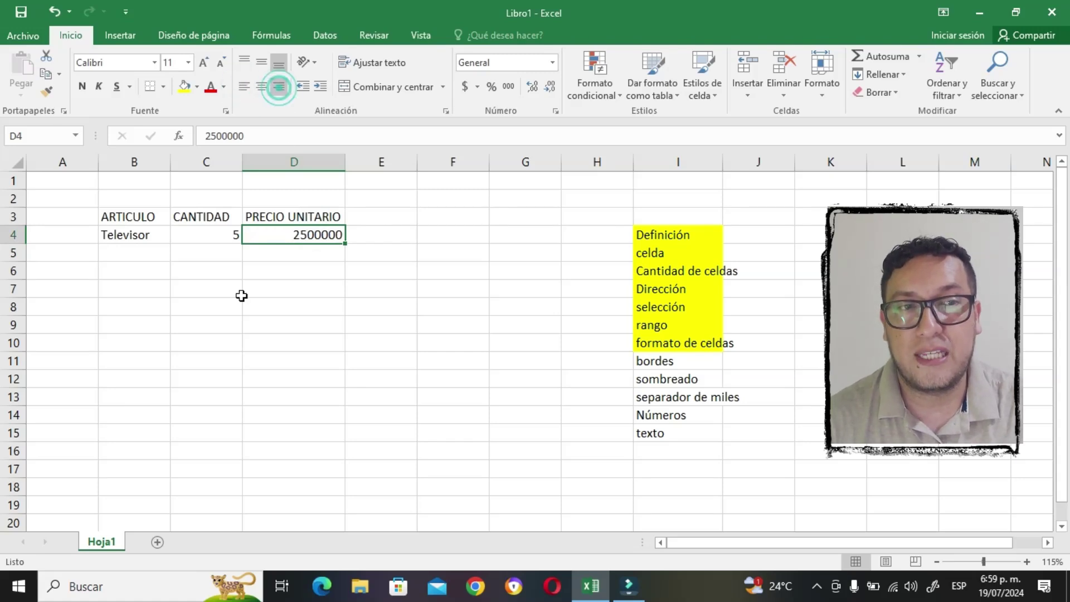
Examine the header and Televisor cells one by one, comparing how text and numbers are aligned
{"action": "left_click", "coordinate": [473, 216]}
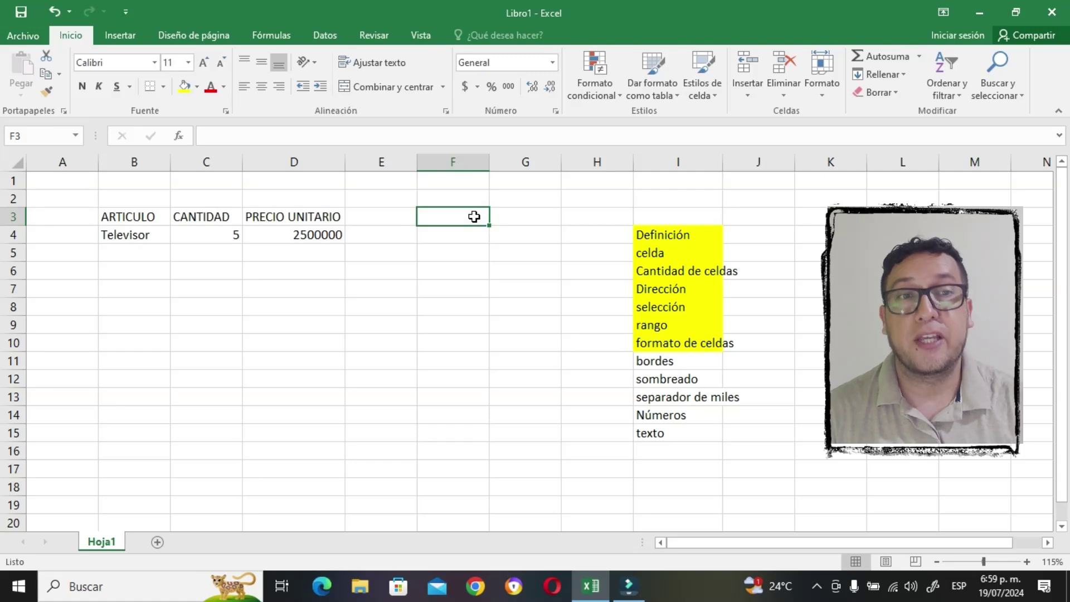
{"action": "key", "text": "Left"}
{"action": "key", "text": "Left"}
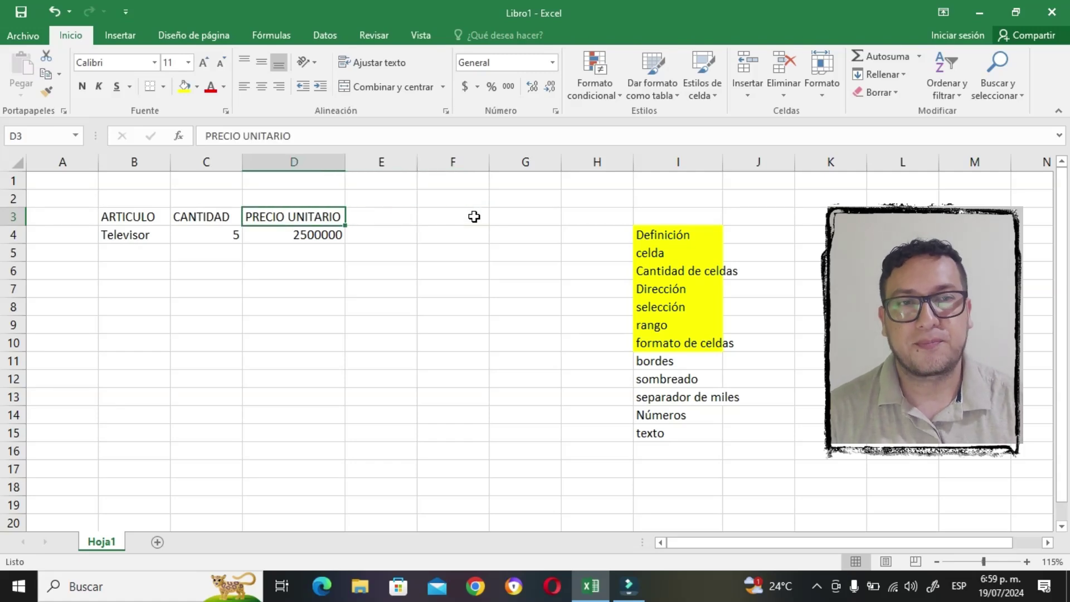
{"action": "key", "text": "Down"}
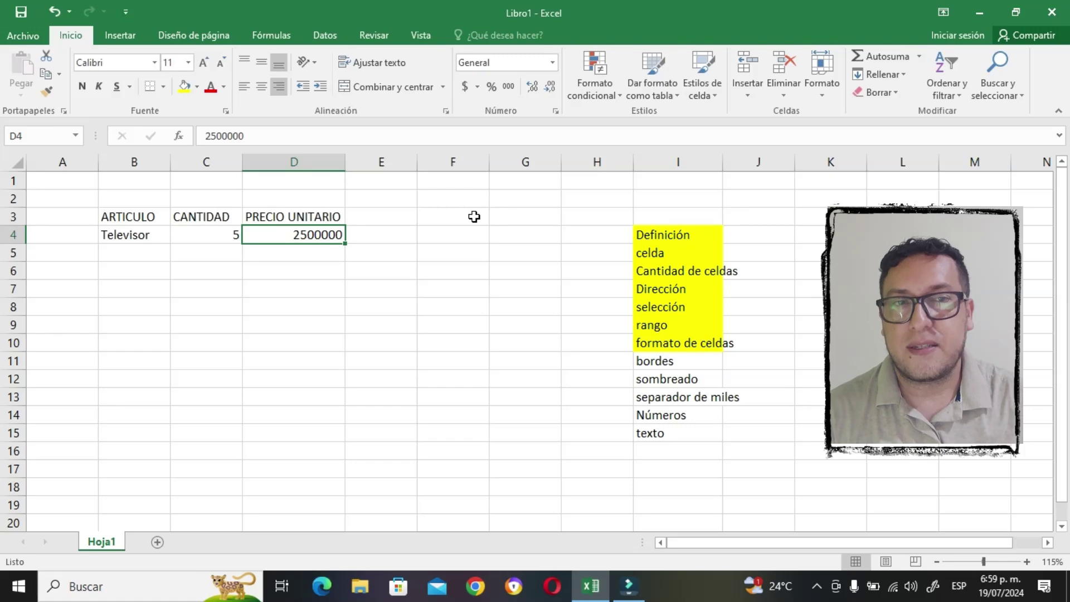
{"action": "key", "text": "Up"}
{"action": "key", "text": "Up"}
{"action": "key", "text": "Left"}
{"action": "key", "text": "Left"}
{"action": "key", "text": "Down"}
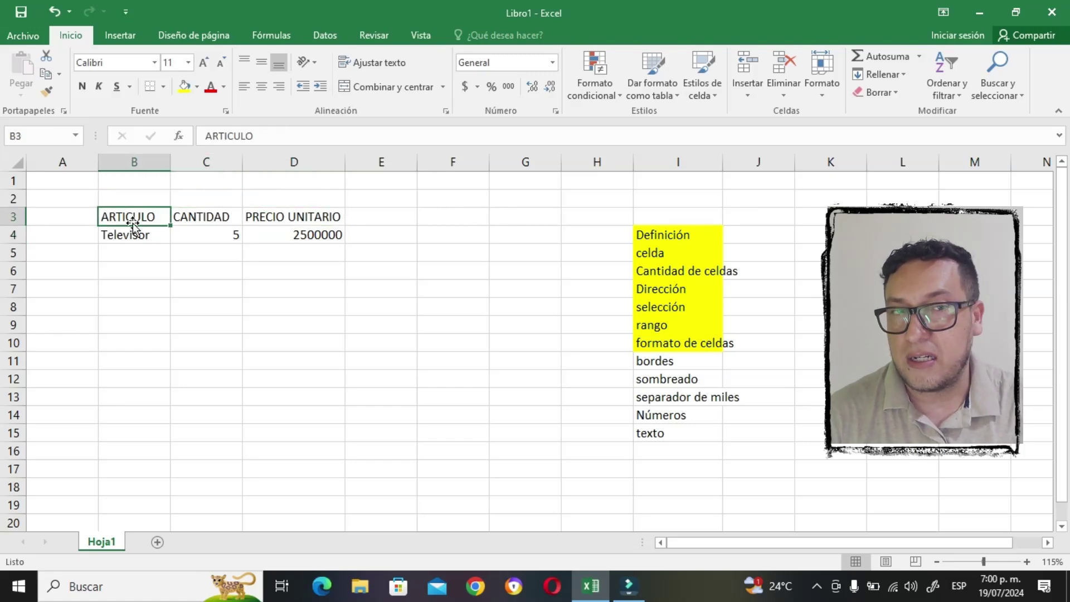
{"action": "left_click", "coordinate": [119, 233]}
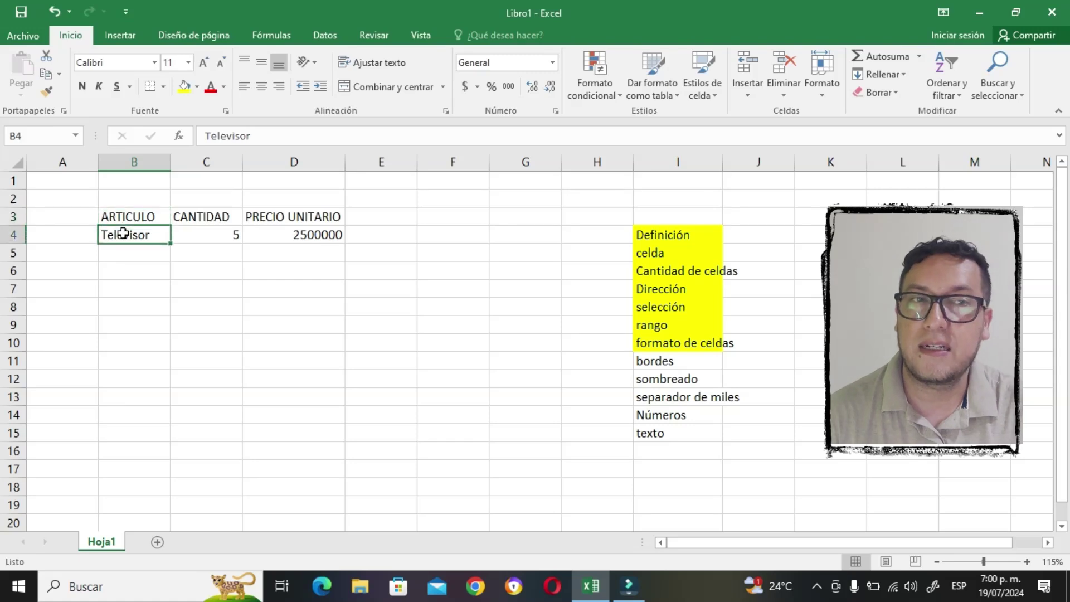
{"action": "left_click", "coordinate": [215, 230]}
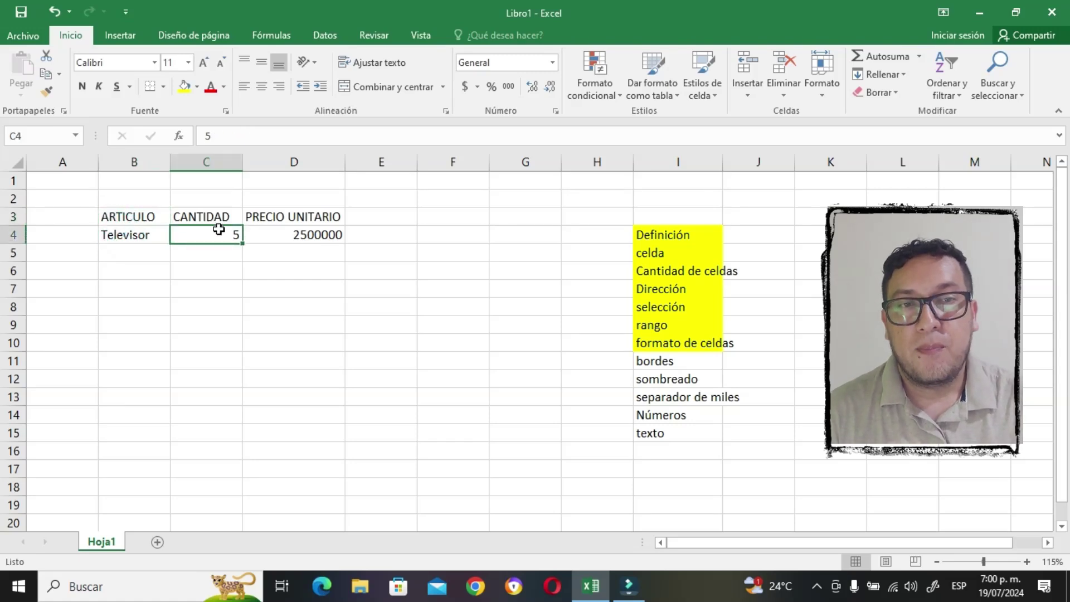
Choose a light blue fill for the article table range B3:D10 in the cell format settings
{"action": "left_click", "coordinate": [316, 234]}
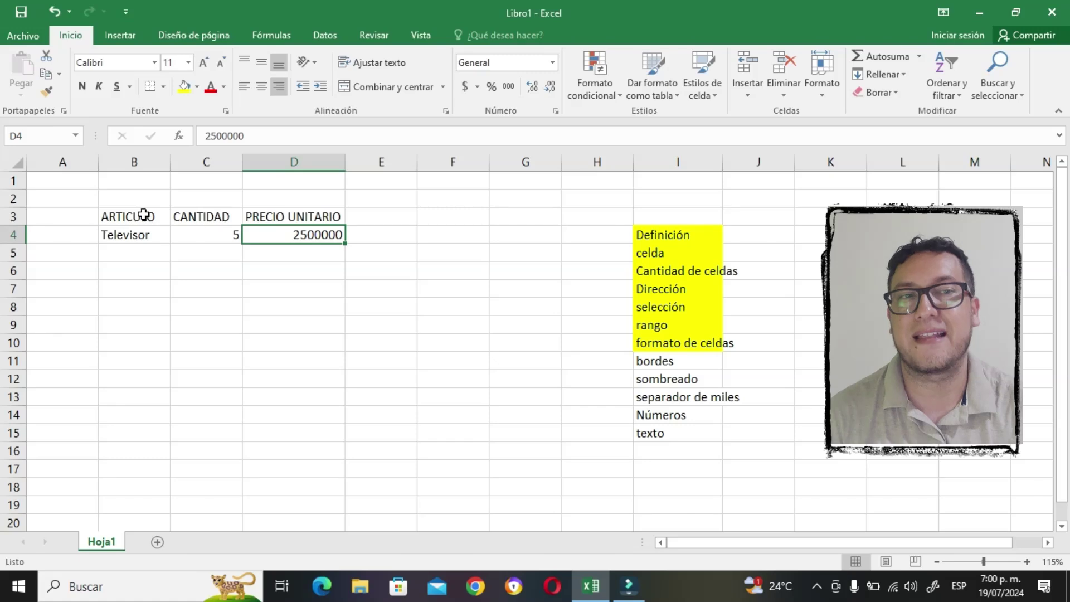
{"action": "left_click_drag", "start_coordinate": [144, 215], "coordinate": [314, 343]}
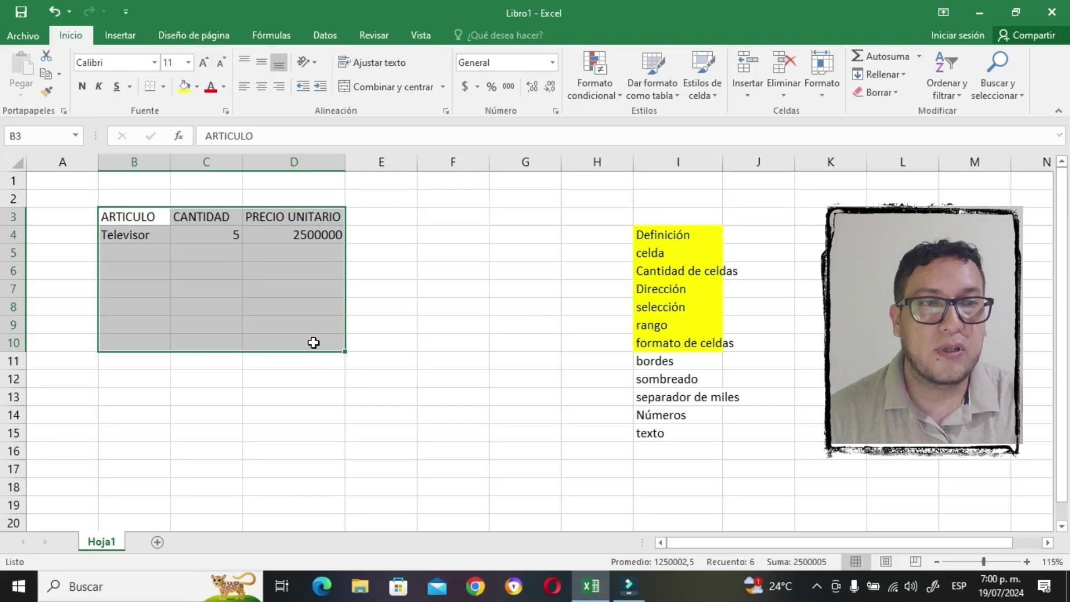
{"action": "key", "text": "ctrl+1"}
{"action": "left_click_drag", "start_coordinate": [473, 152], "coordinate": [601, 147]}
{"action": "left_click", "coordinate": [534, 254]}
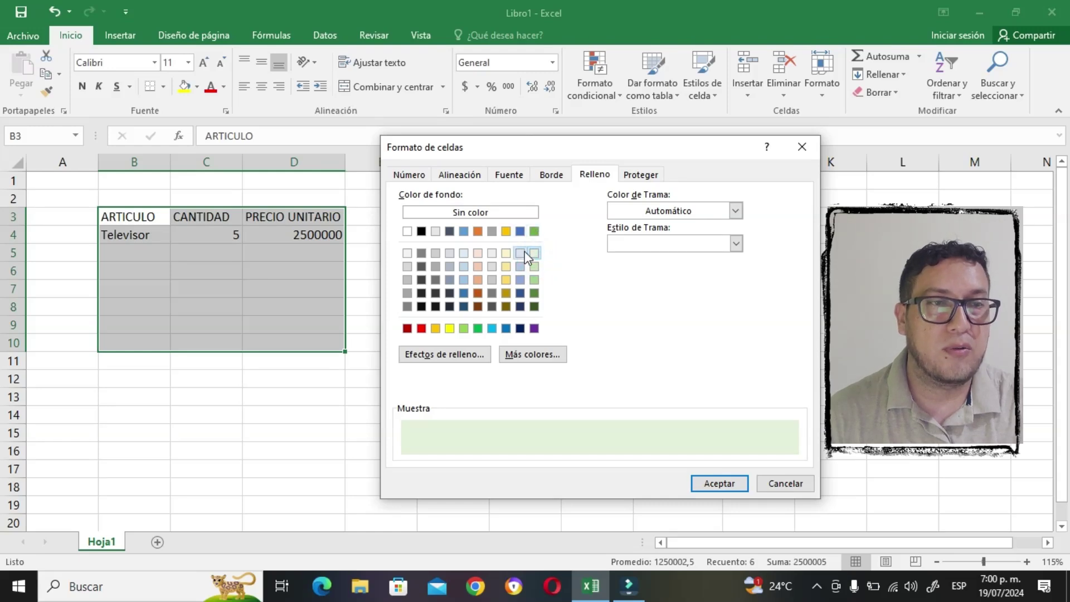
{"action": "left_click", "coordinate": [520, 253]}
Set medium solid outline and interior borders for B3:D10 and apply them together with the fill
{"action": "left_click", "coordinate": [551, 174]}
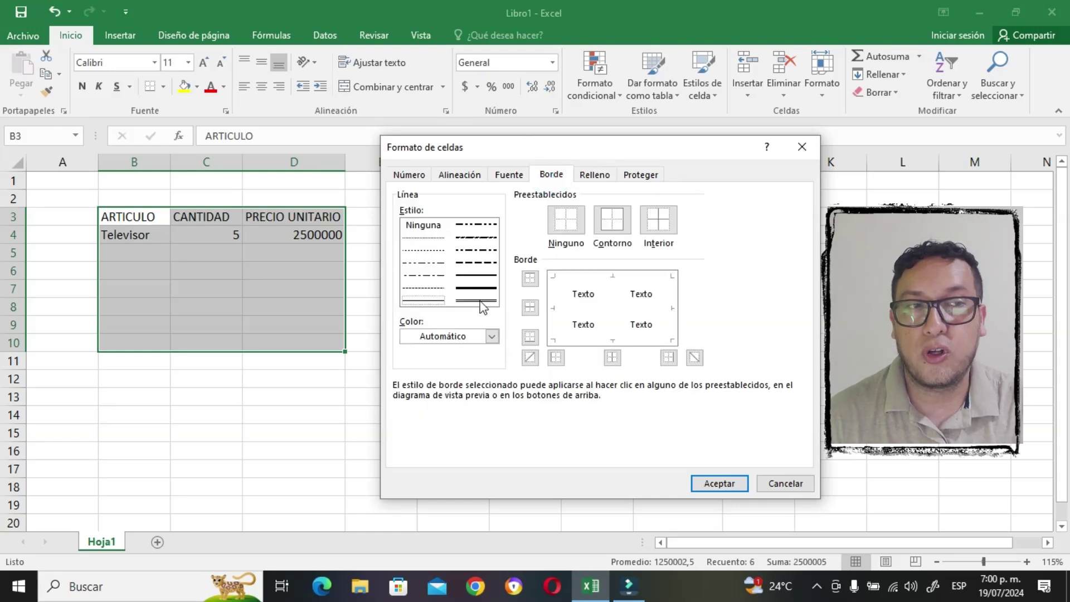
{"action": "left_click", "coordinate": [477, 295]}
{"action": "left_click", "coordinate": [491, 274]}
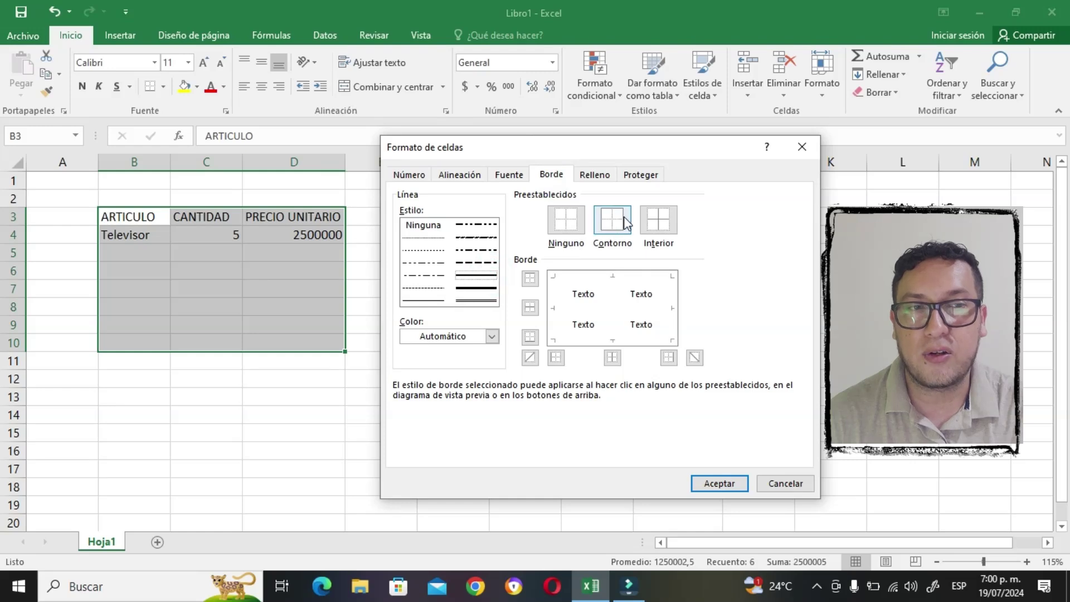
{"action": "left_click", "coordinate": [612, 219]}
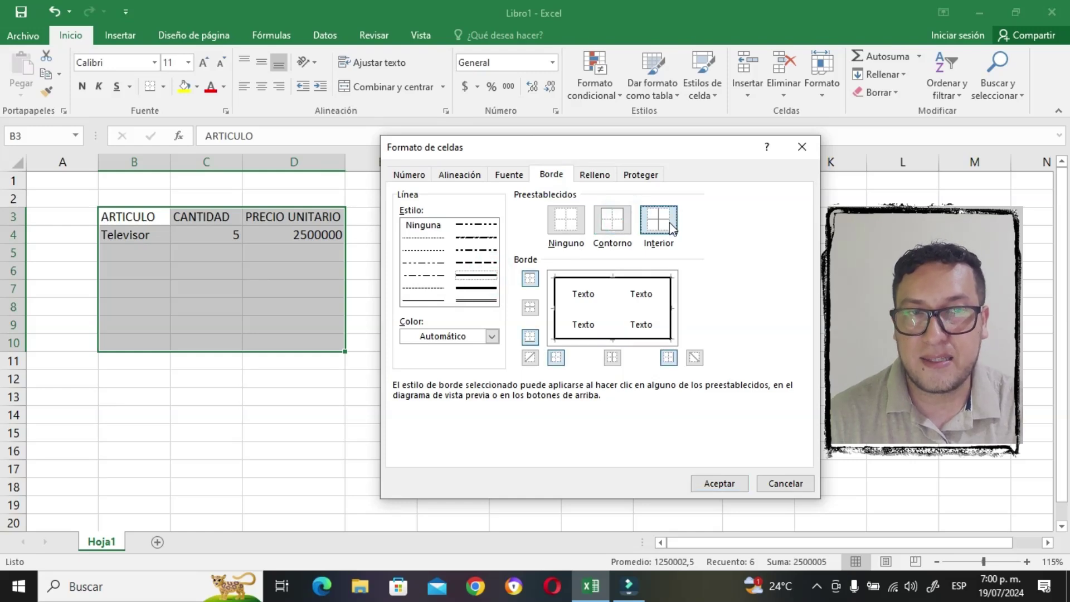
{"action": "left_click", "coordinate": [659, 220]}
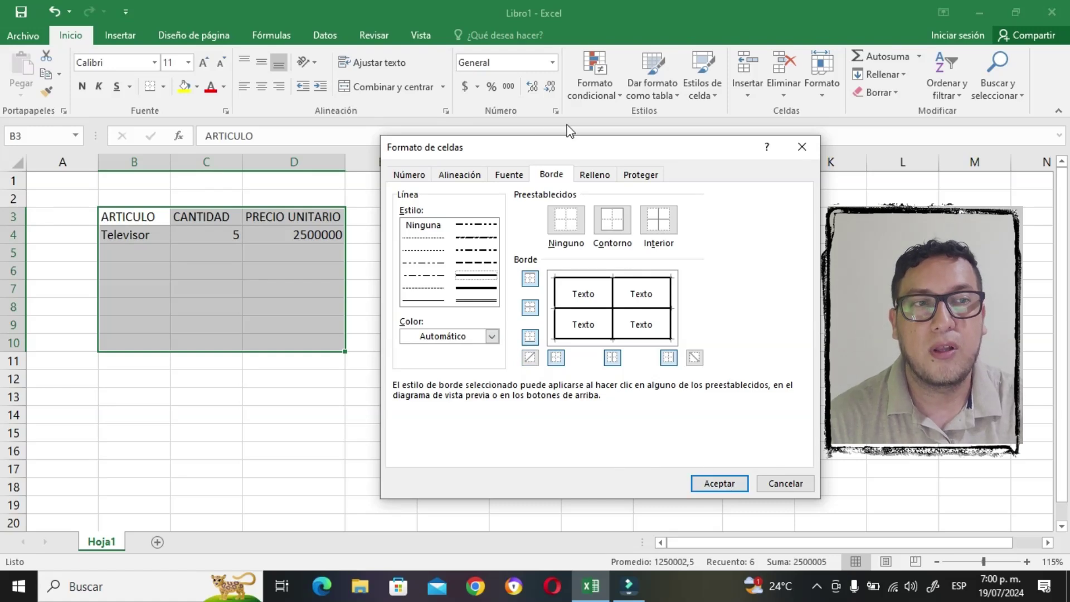
{"action": "left_click", "coordinate": [596, 174]}
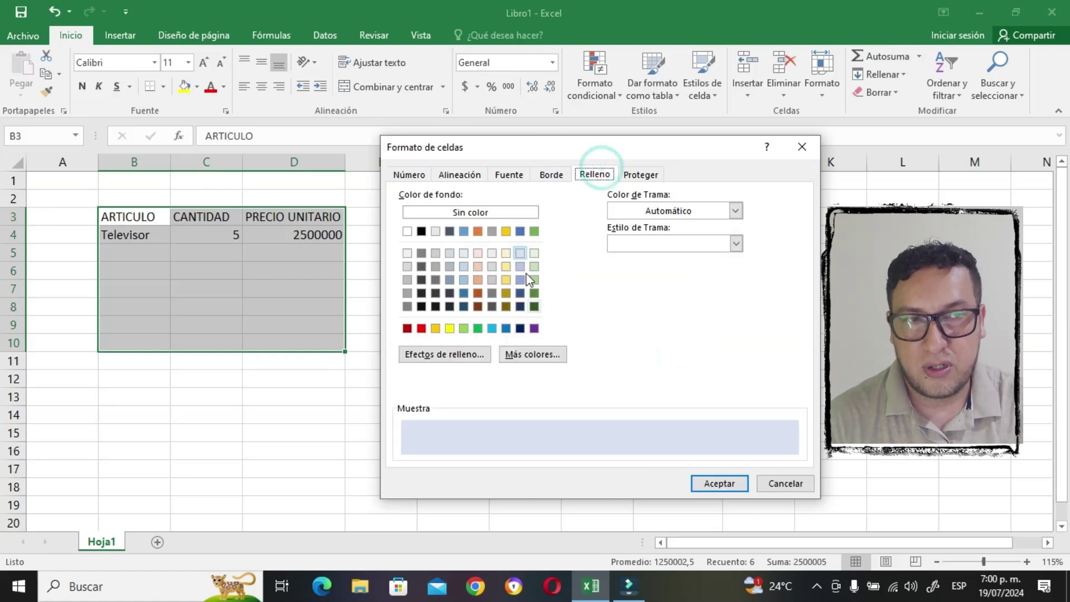
{"action": "left_click", "coordinate": [551, 175]}
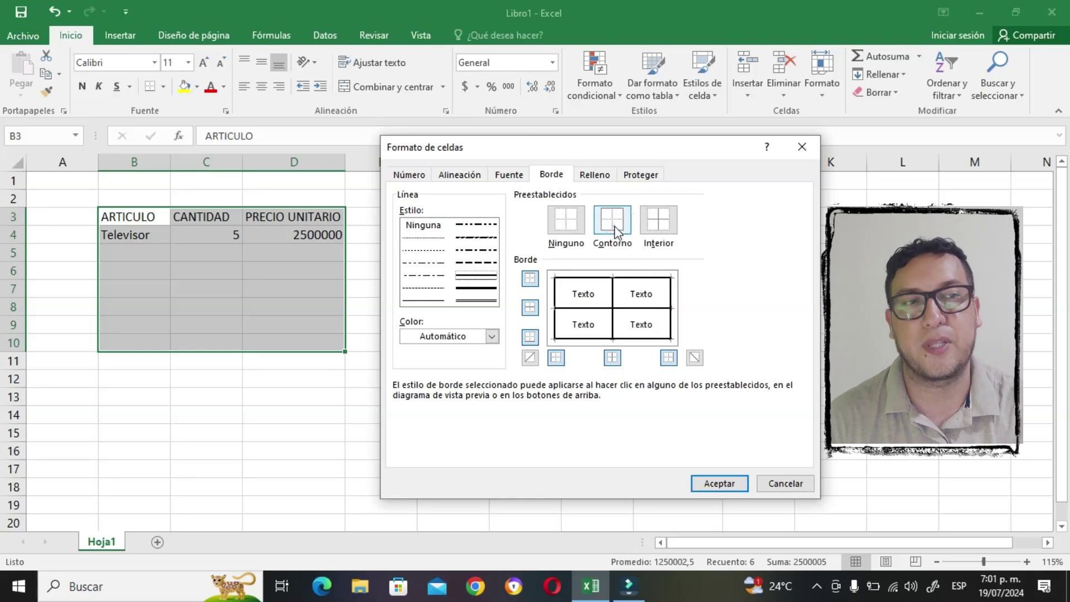
{"action": "left_click", "coordinate": [656, 219]}
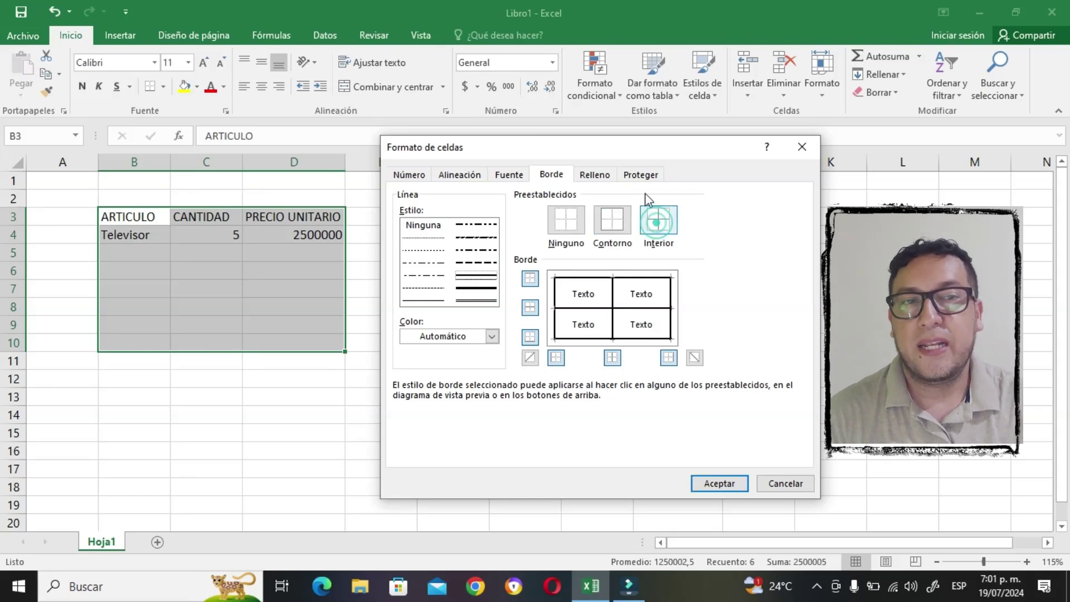
{"action": "left_click", "coordinate": [719, 483]}
Undo the borders and fill applied to the article table, and deselect the range
{"action": "left_click", "coordinate": [425, 352]}
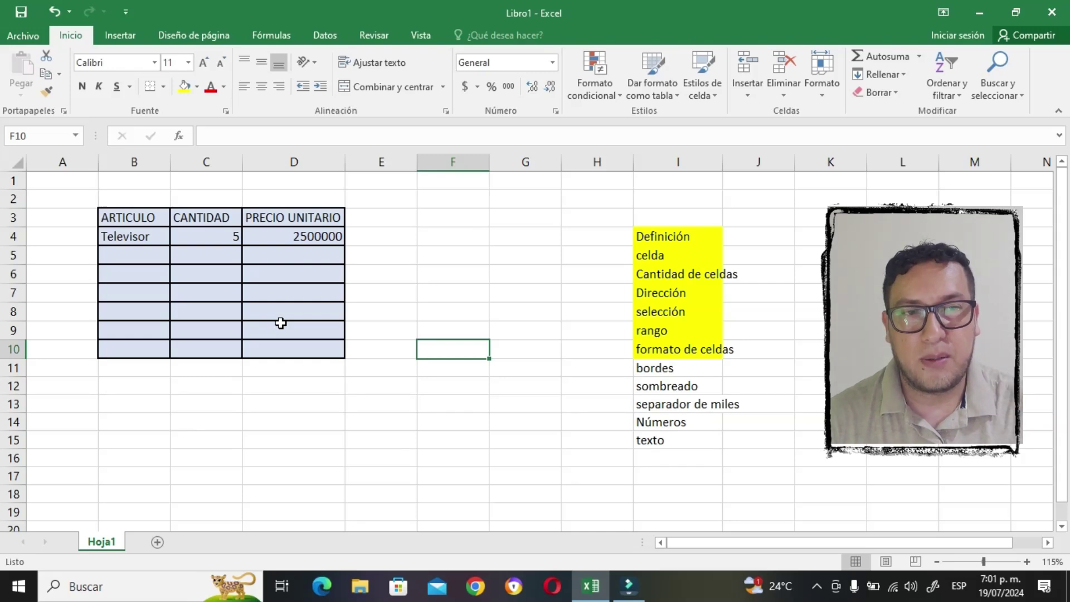
{"action": "key", "text": "ctrl+z"}
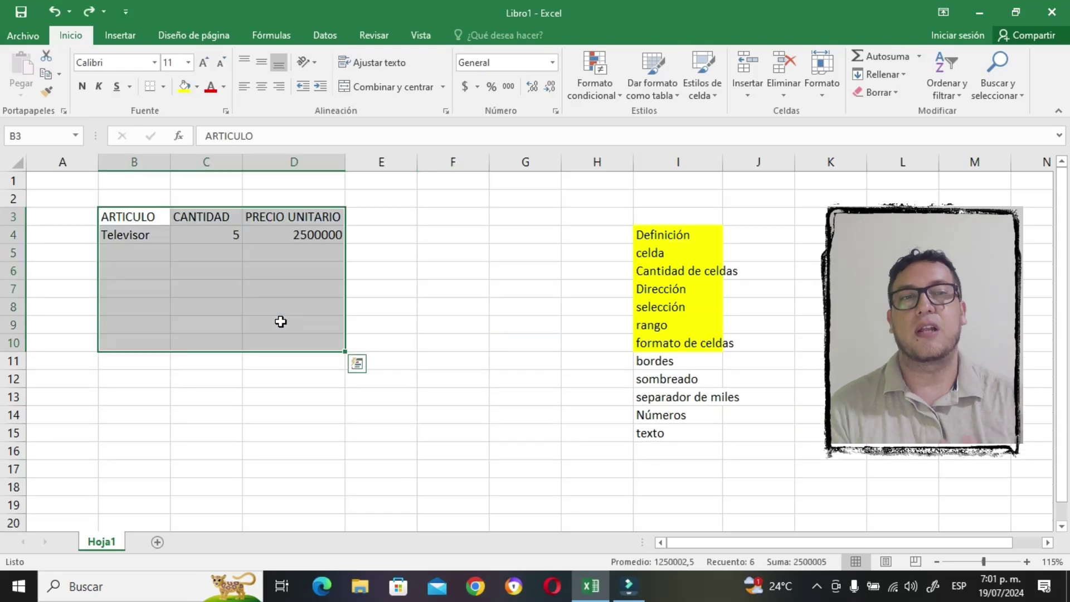
{"action": "left_click", "coordinate": [468, 303]}
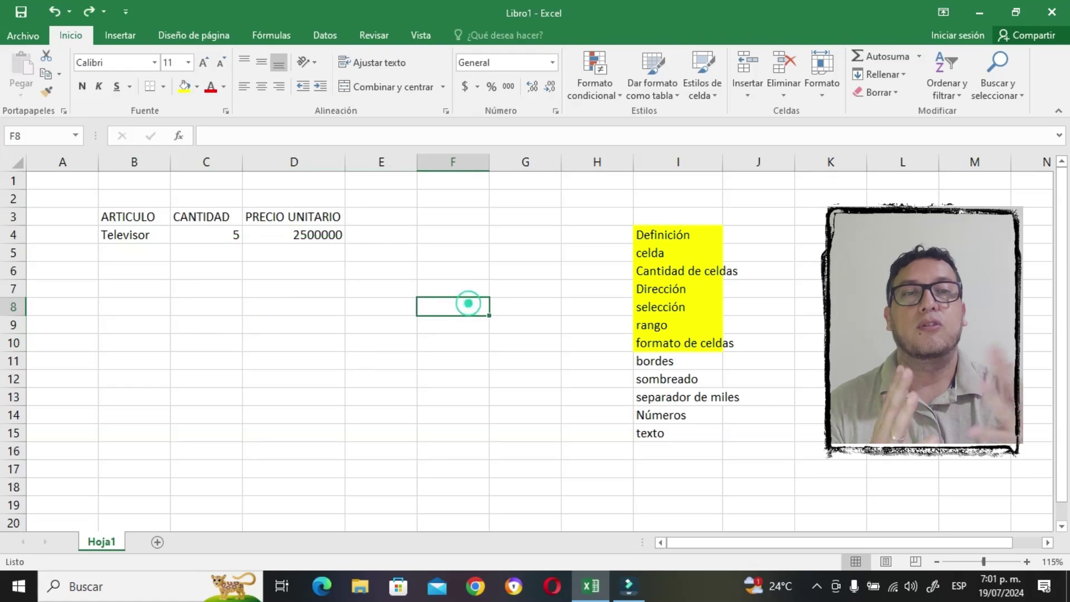
Add the article Nevera in row 5 with quantity 3 and unit price 5000000
{"action": "left_click", "coordinate": [141, 253]}
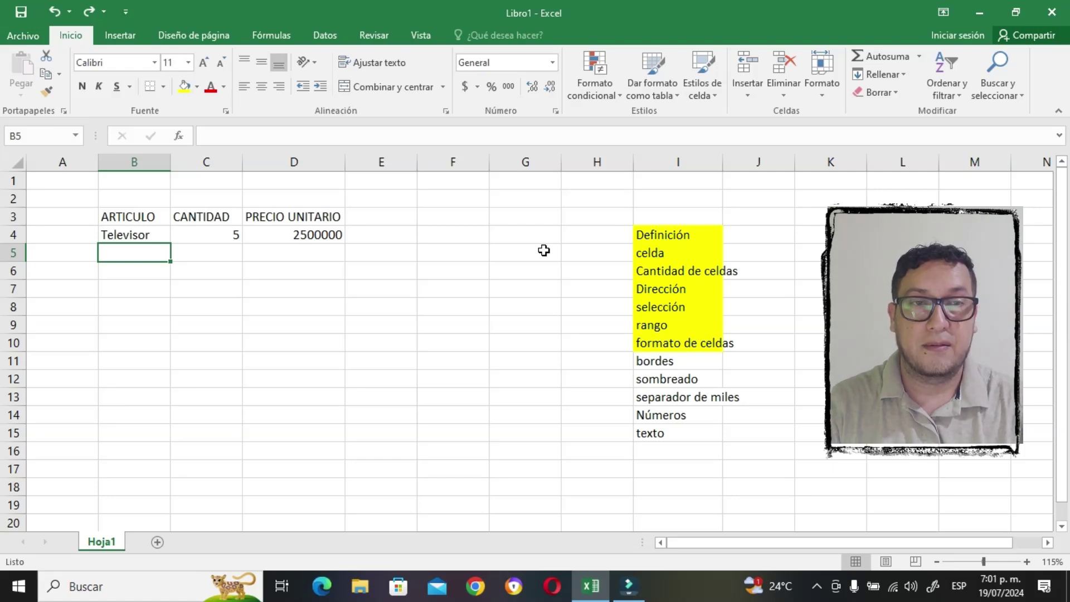
{"action": "type", "text": "Ne"}
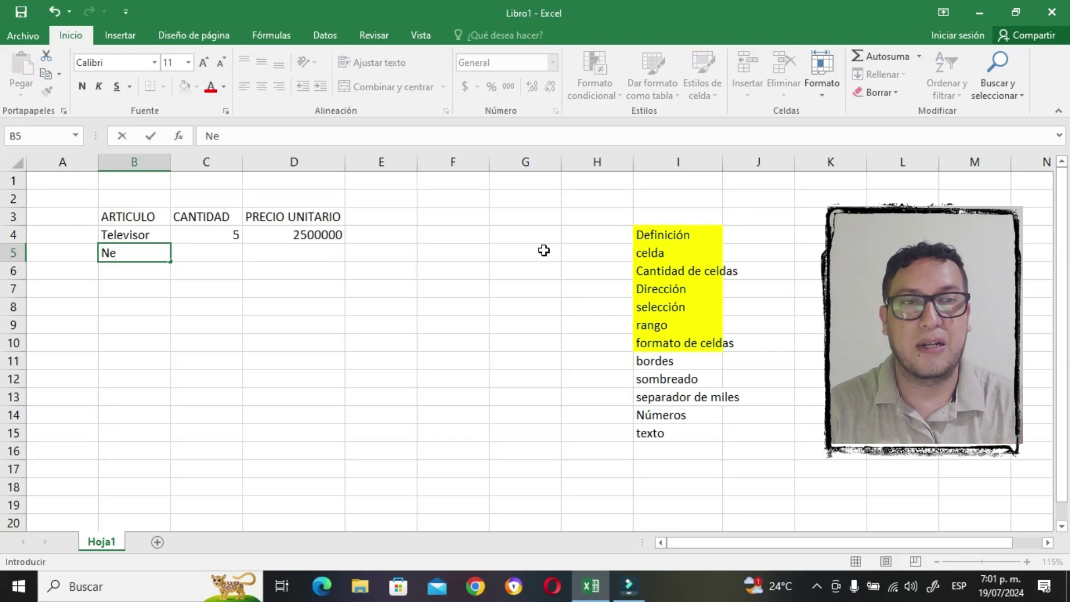
{"action": "type", "text": "vera"}
{"action": "key", "text": "Tab"}
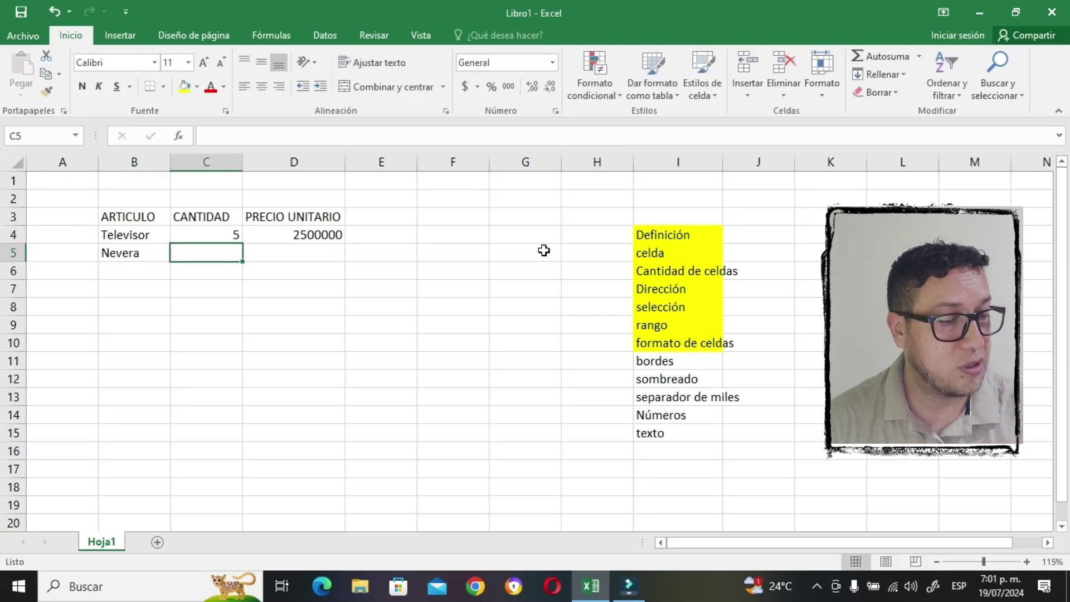
{"action": "type", "text": "3"}
{"action": "key", "text": "Tab"}
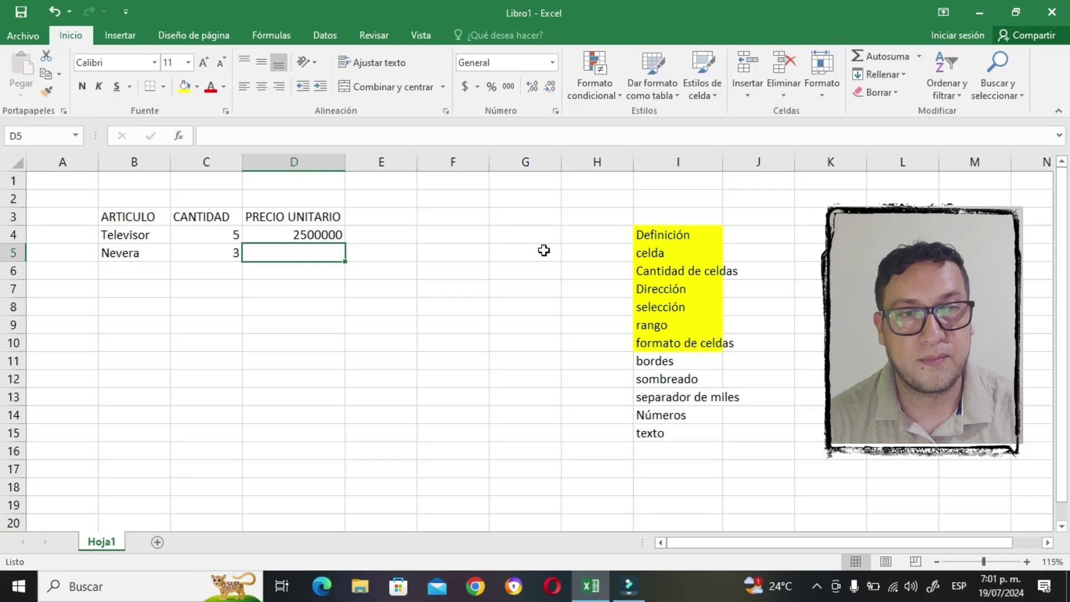
{"action": "type", "text": "5"}
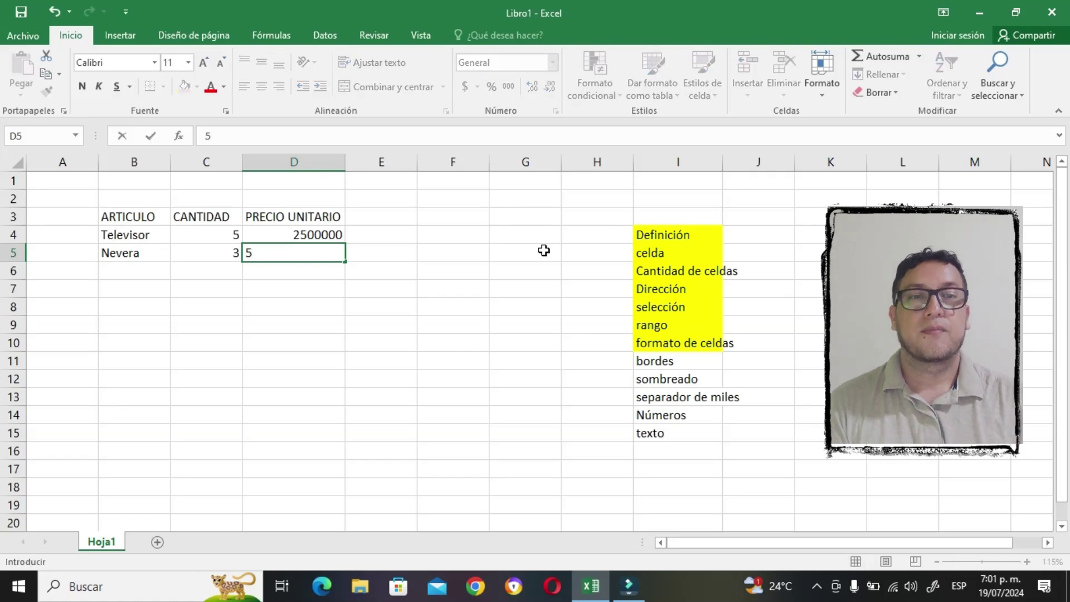
{"action": "type", "text": "000000"}
{"action": "key", "text": "Return"}
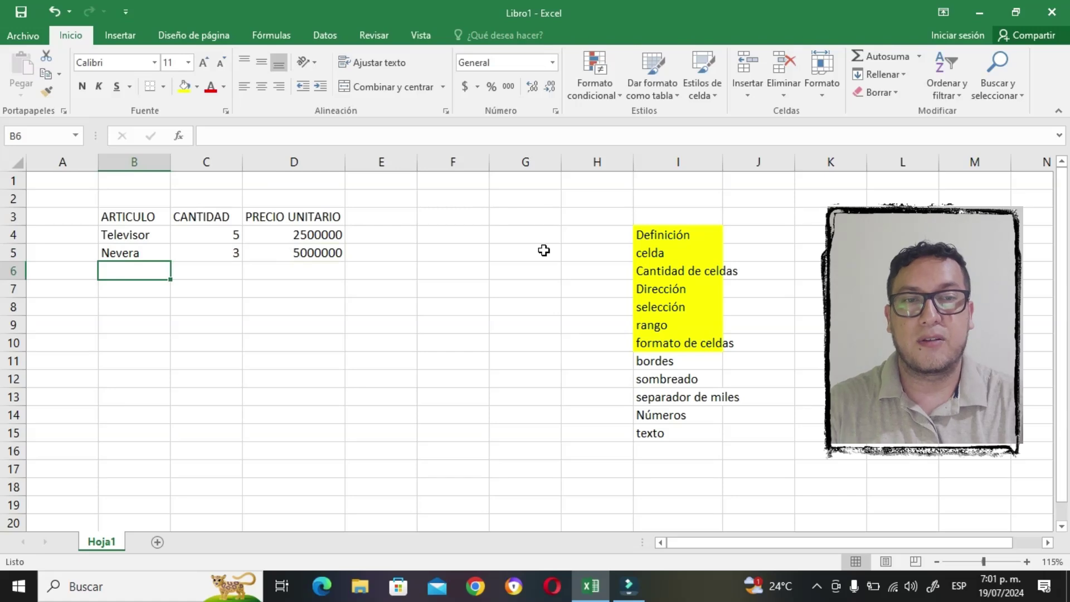
Add the article Radio in row 6 with quantity 10 and unit price 200000
{"action": "type", "text": "Radio"}
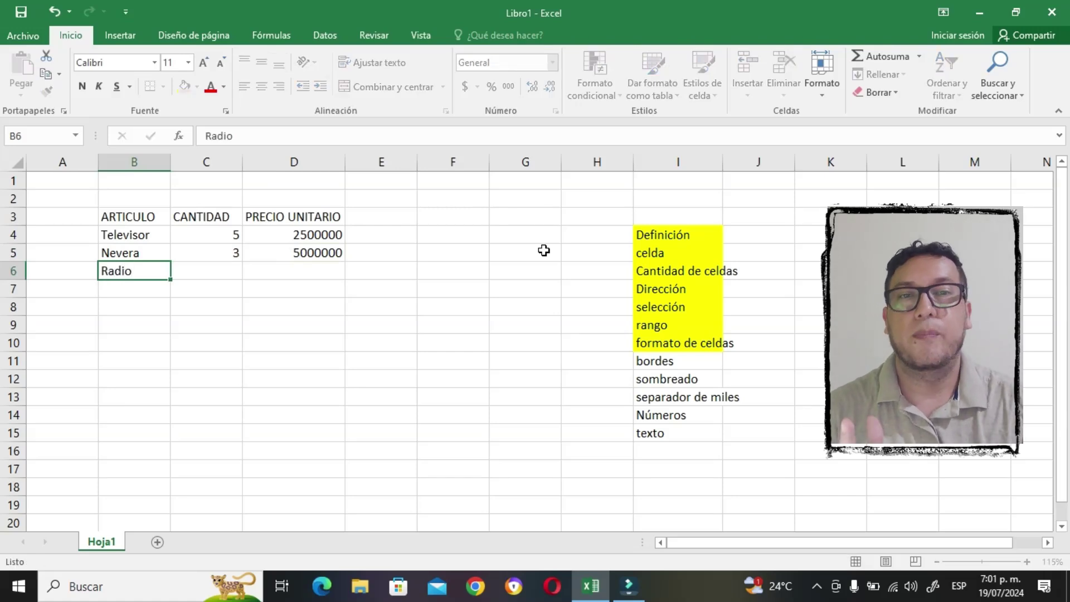
{"action": "key", "text": "Tab"}
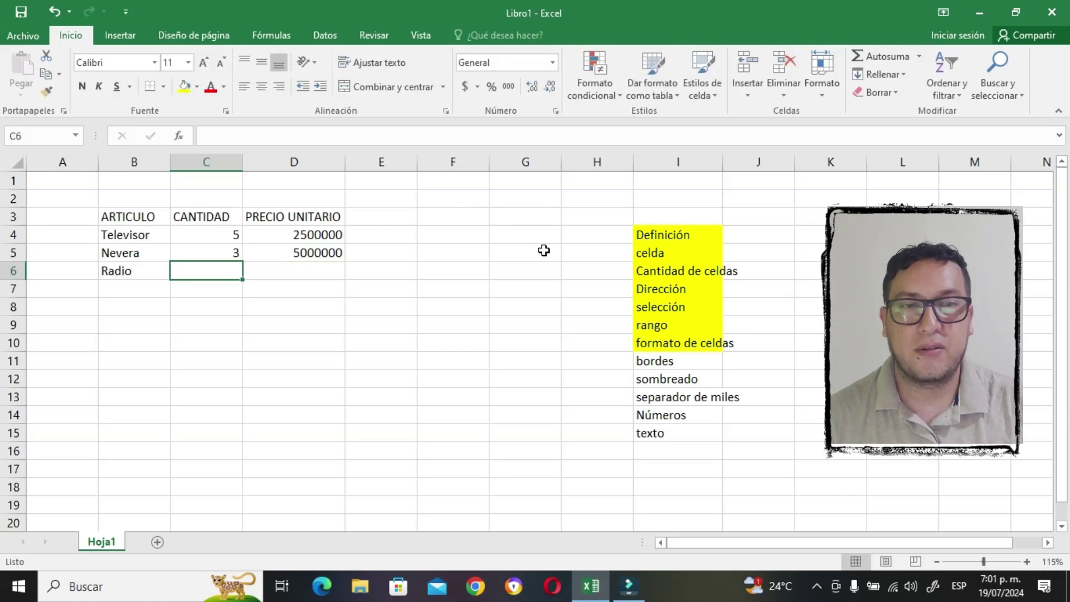
{"action": "type", "text": "10"}
{"action": "key", "text": "Tab"}
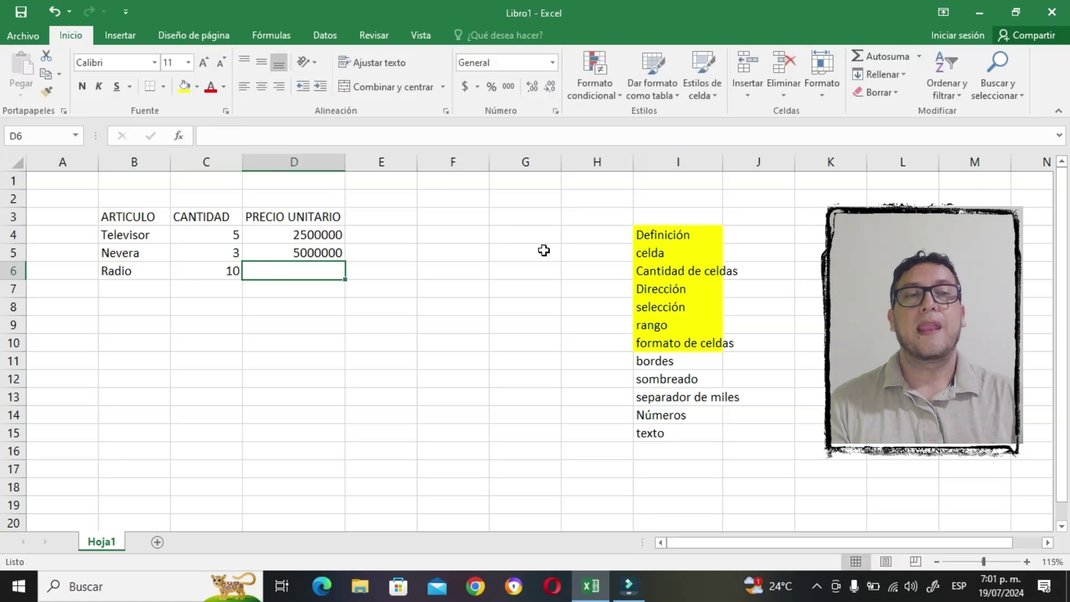
{"action": "type", "text": "200000"}
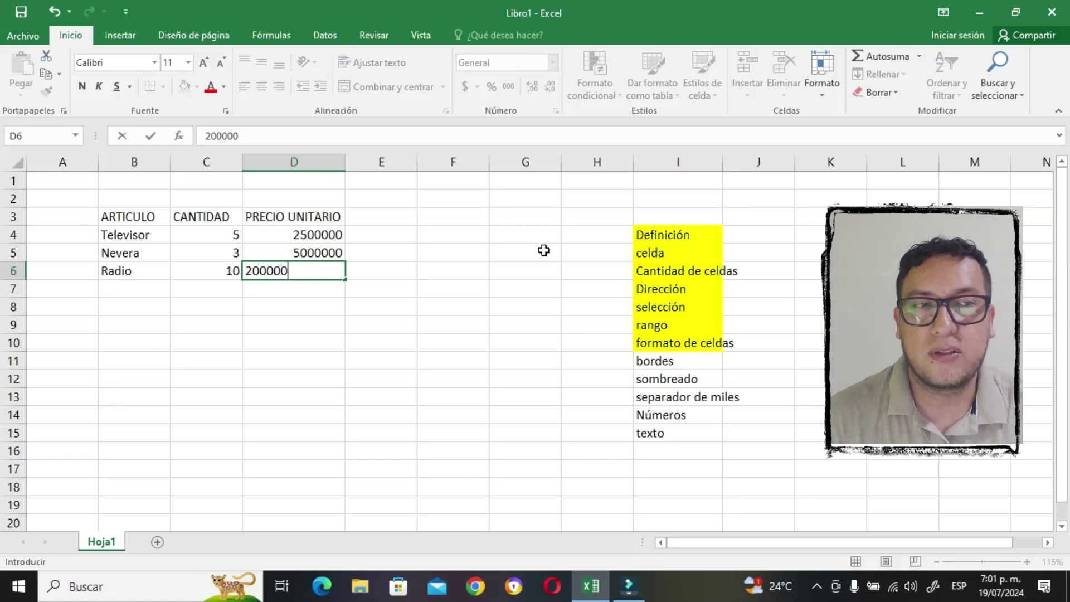
{"action": "key", "text": "Return"}
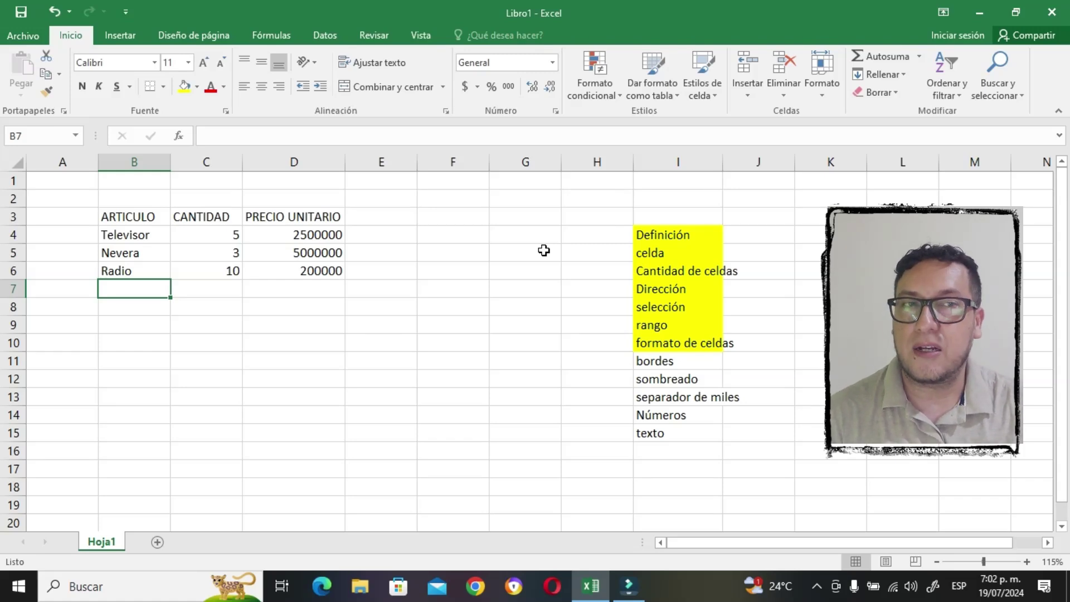
Select the unit price cells D4:D9 and review the number formats available for them
{"action": "left_click", "coordinate": [299, 156]}
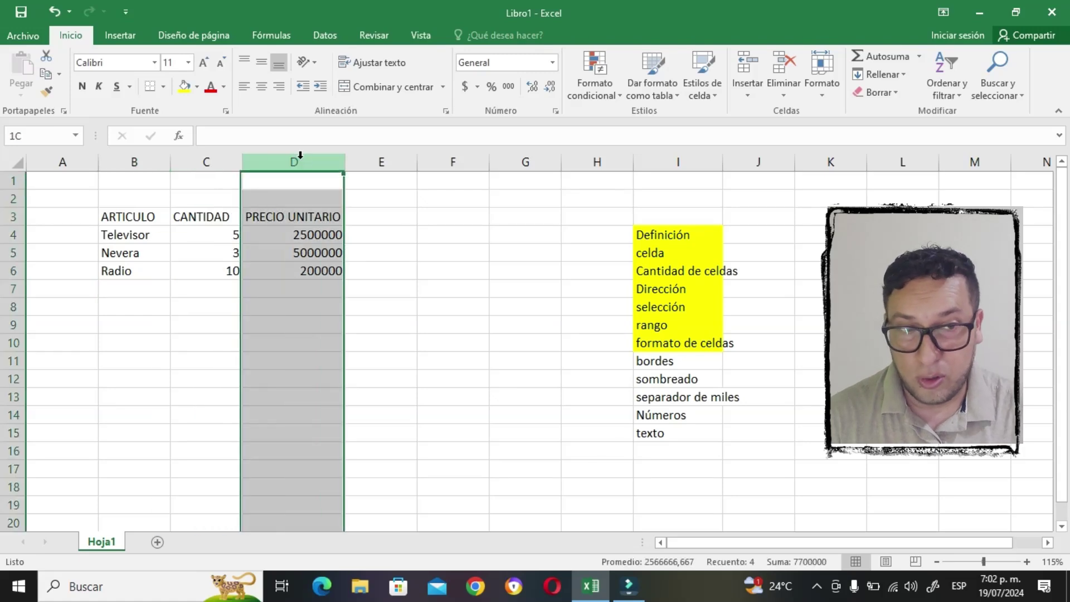
{"action": "left_click", "coordinate": [423, 235]}
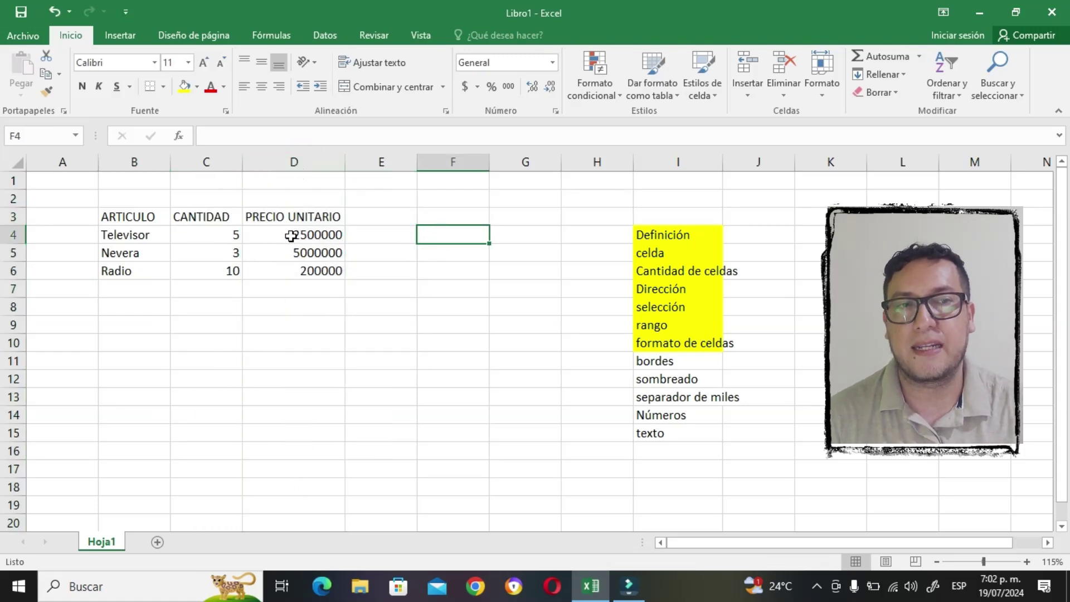
{"action": "left_click_drag", "start_coordinate": [307, 227], "coordinate": [321, 324]}
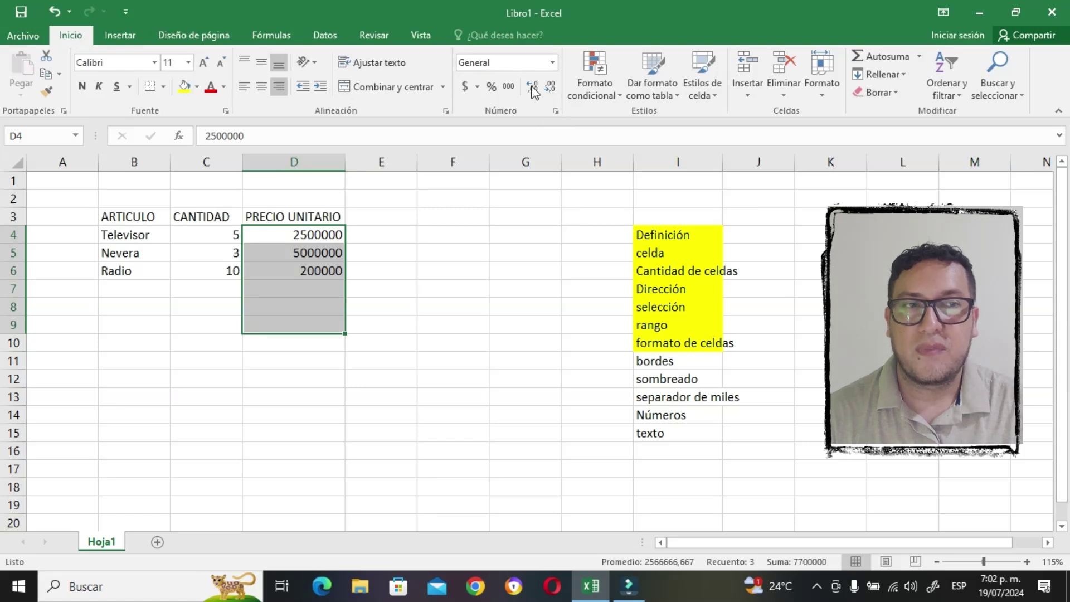
{"action": "left_click", "coordinate": [553, 64]}
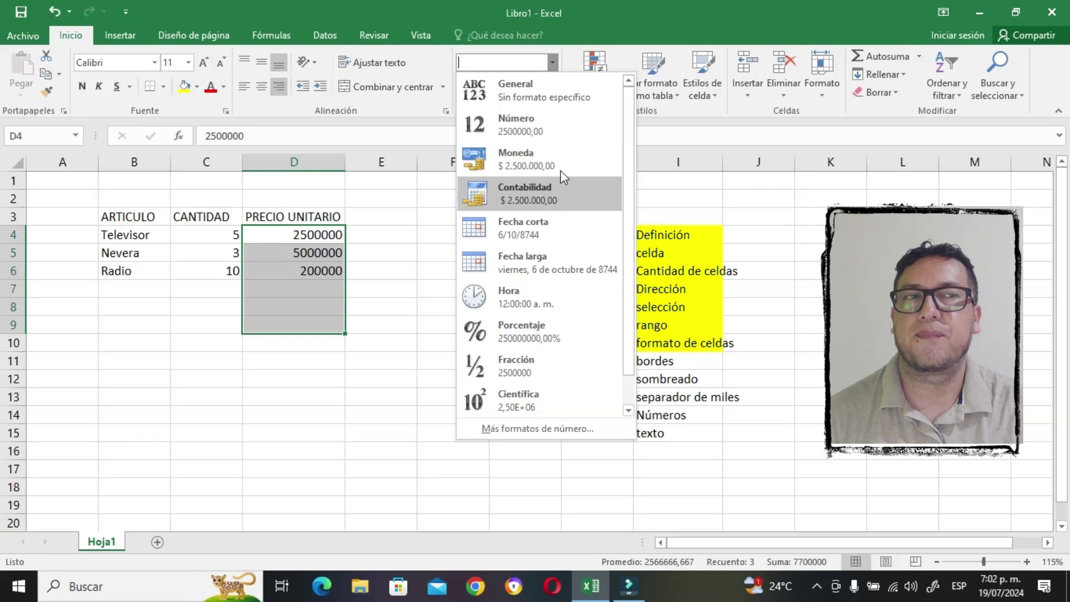
{"action": "left_click", "coordinate": [549, 62]}
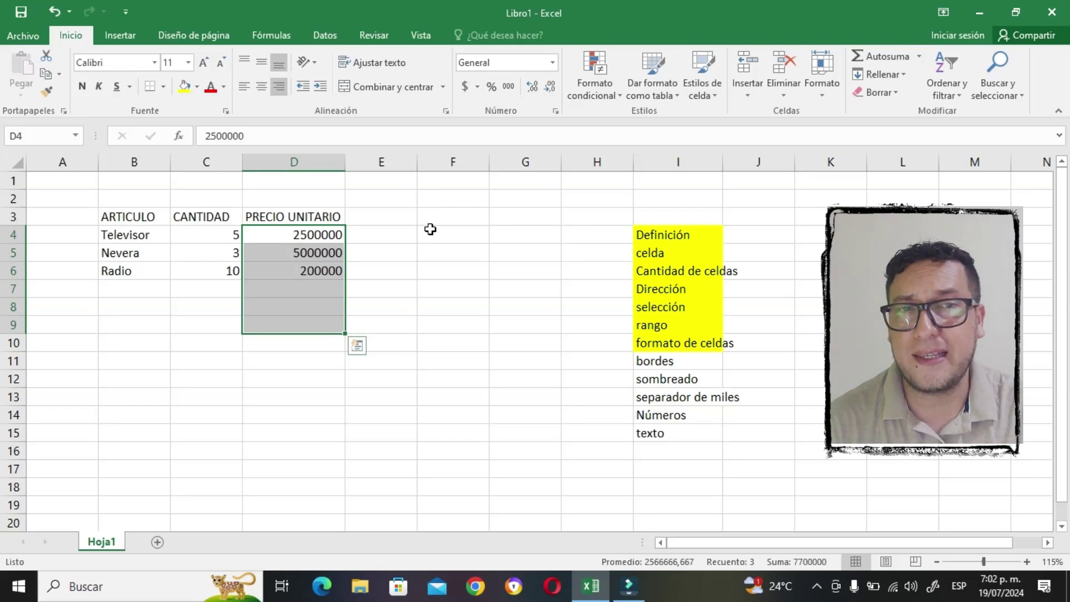
Choose the Contabilidad number format with 0 decimal places for the unit price cells D4:D9
{"action": "key", "text": "ctrl+1"}
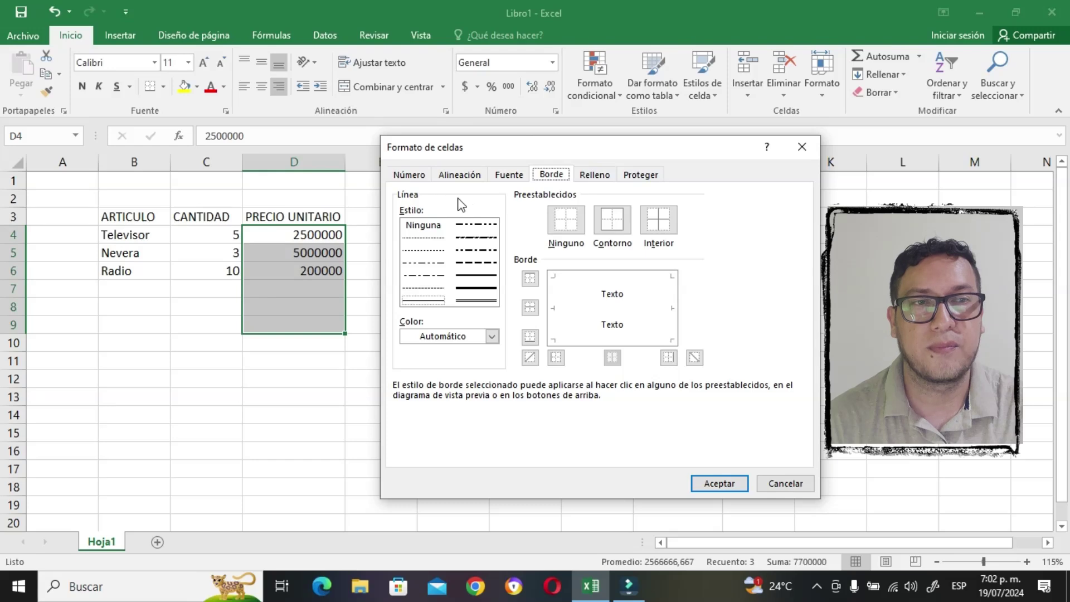
{"action": "left_click", "coordinate": [413, 173]}
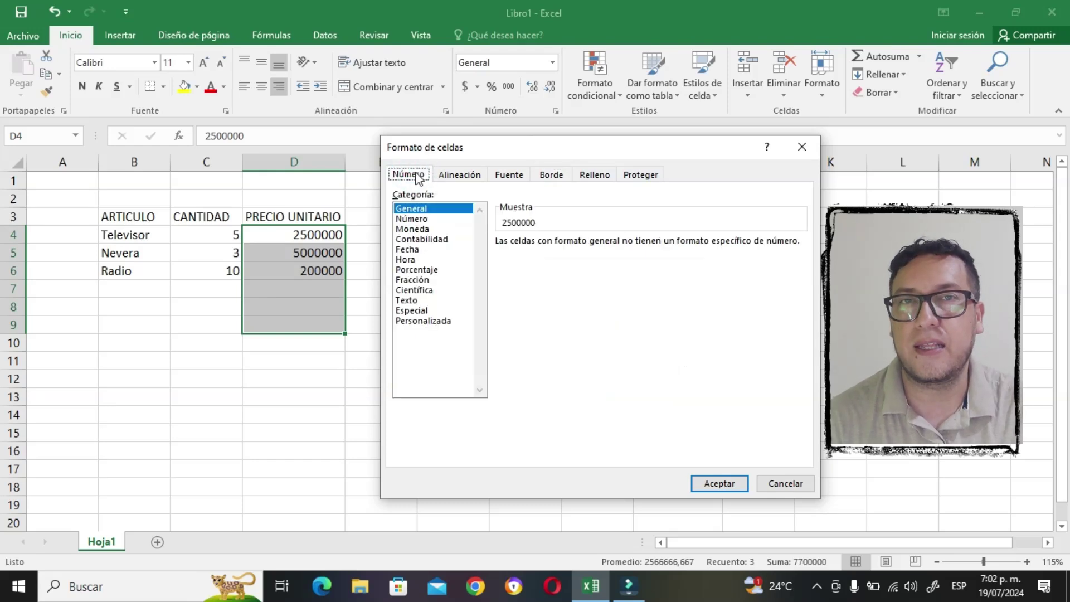
{"action": "left_click", "coordinate": [435, 239]}
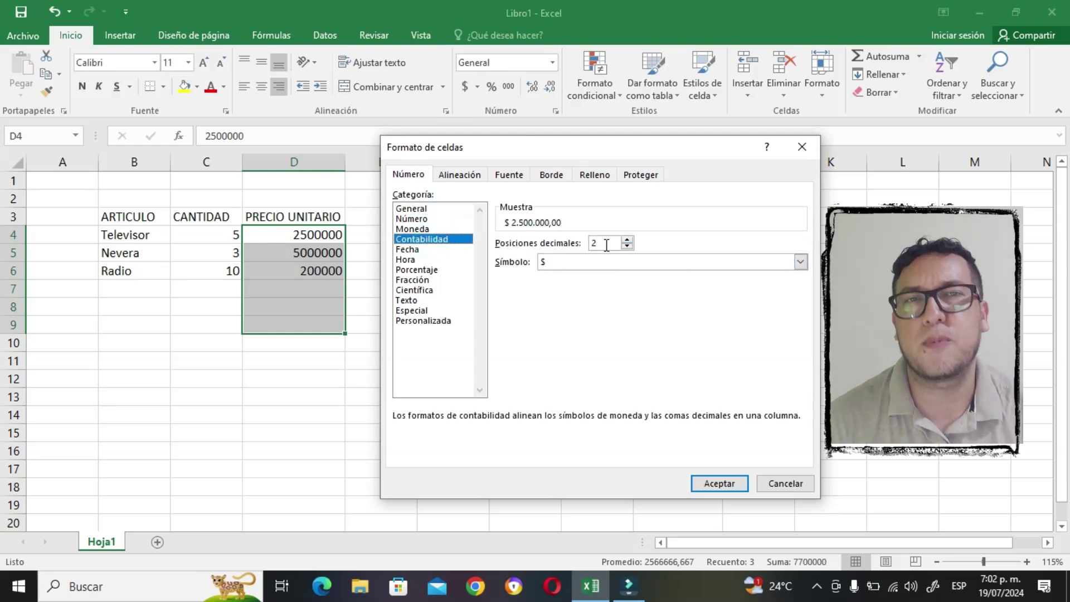
{"action": "left_click", "coordinate": [627, 247]}
{"action": "left_click", "coordinate": [627, 247]}
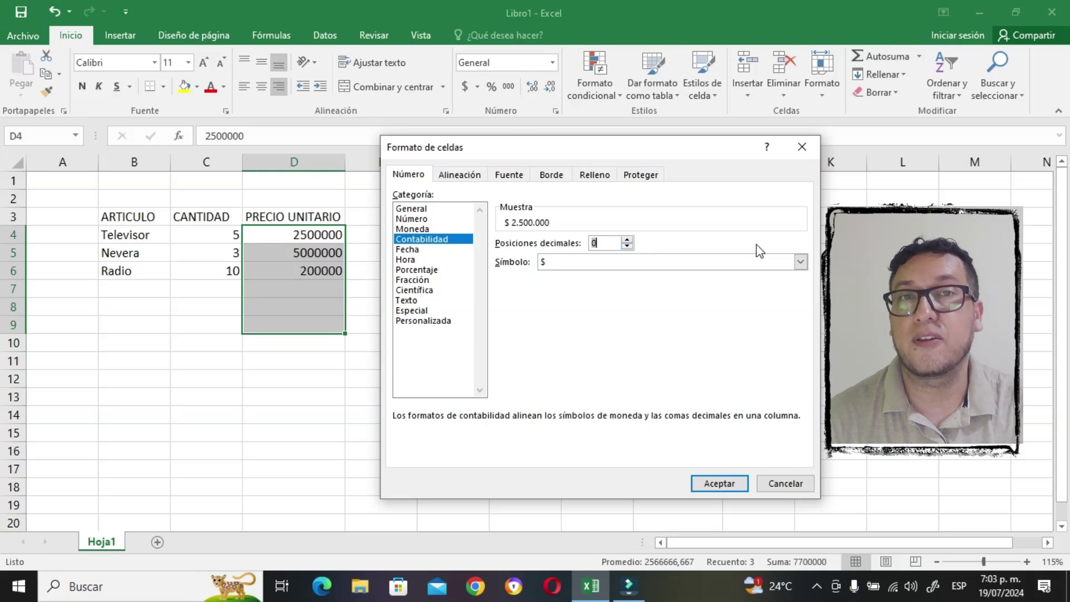
Set the currency symbol of the unit price cells D4:D9 to $ Español (Colombia) and apply the accounting format
{"action": "left_click", "coordinate": [802, 262]}
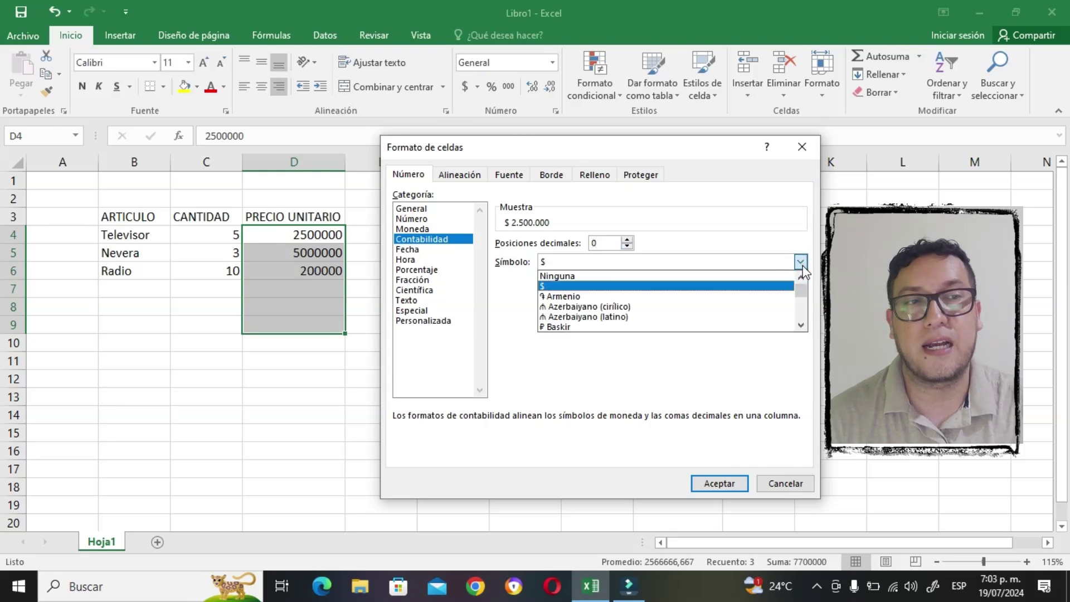
{"action": "left_click", "coordinate": [801, 326]}
{"action": "left_click", "coordinate": [801, 325]}
{"action": "left_click", "coordinate": [801, 326]}
{"action": "left_click", "coordinate": [802, 326]}
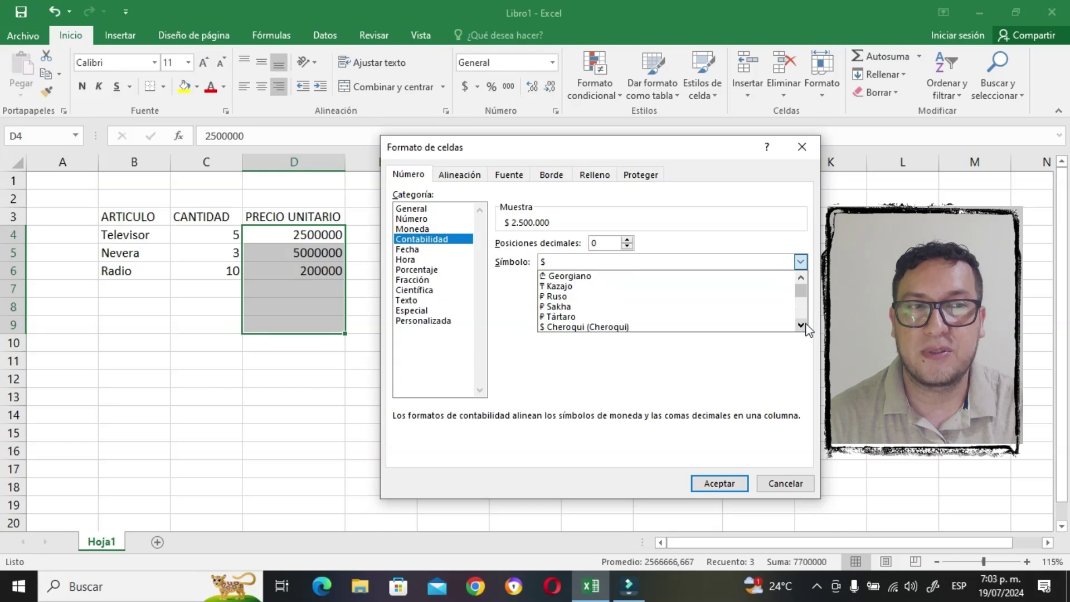
{"action": "left_click", "coordinate": [801, 326]}
{"action": "left_click", "coordinate": [802, 326]}
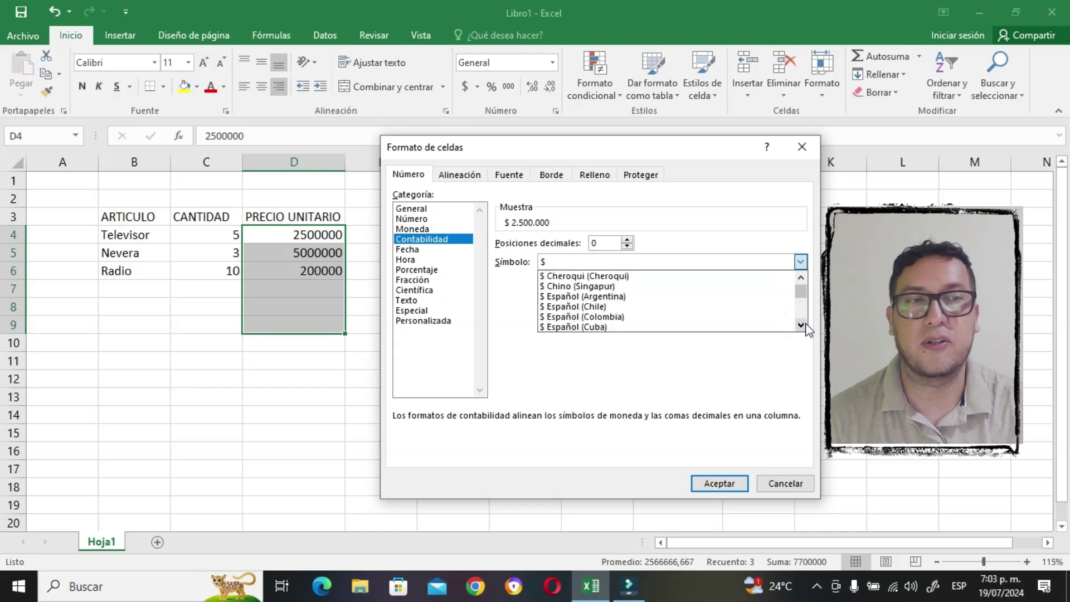
{"action": "left_click", "coordinate": [686, 315]}
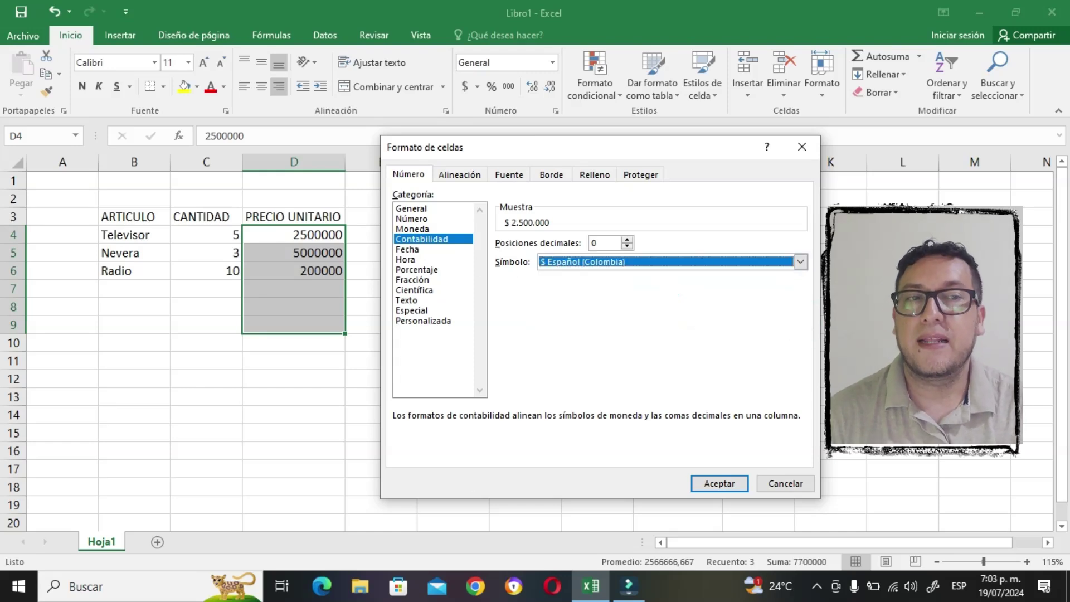
{"action": "left_click", "coordinate": [728, 490]}
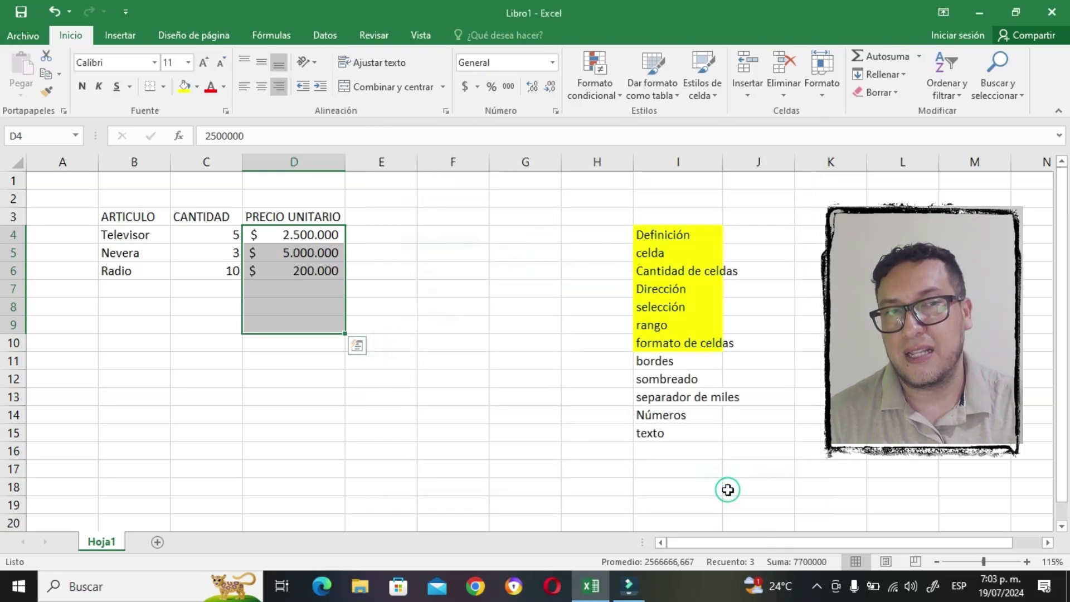
{"action": "left_click", "coordinate": [514, 398]}
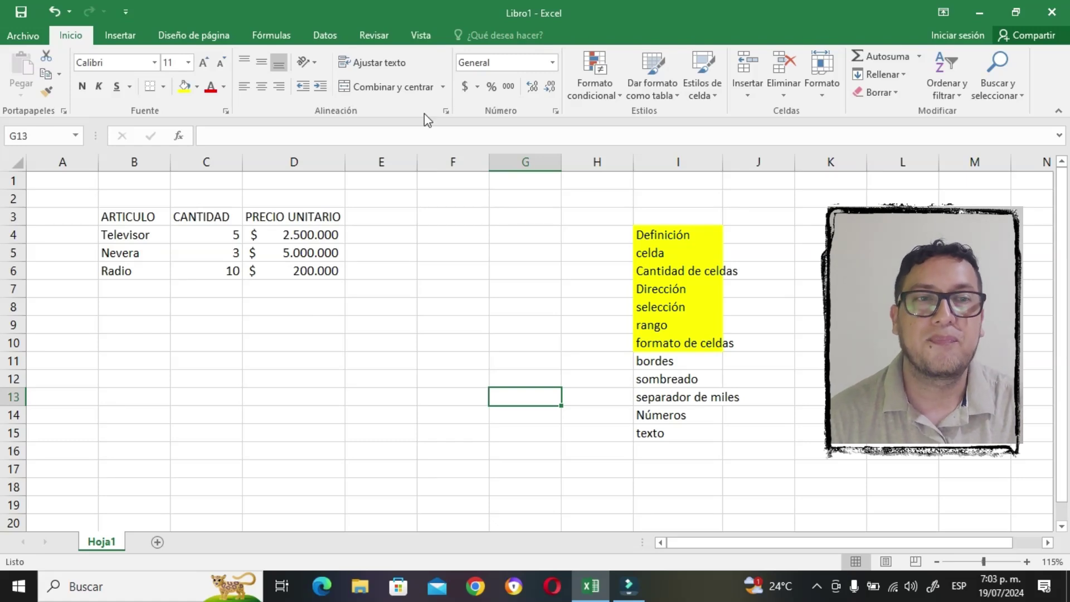
{"action": "left_click", "coordinate": [553, 63]}
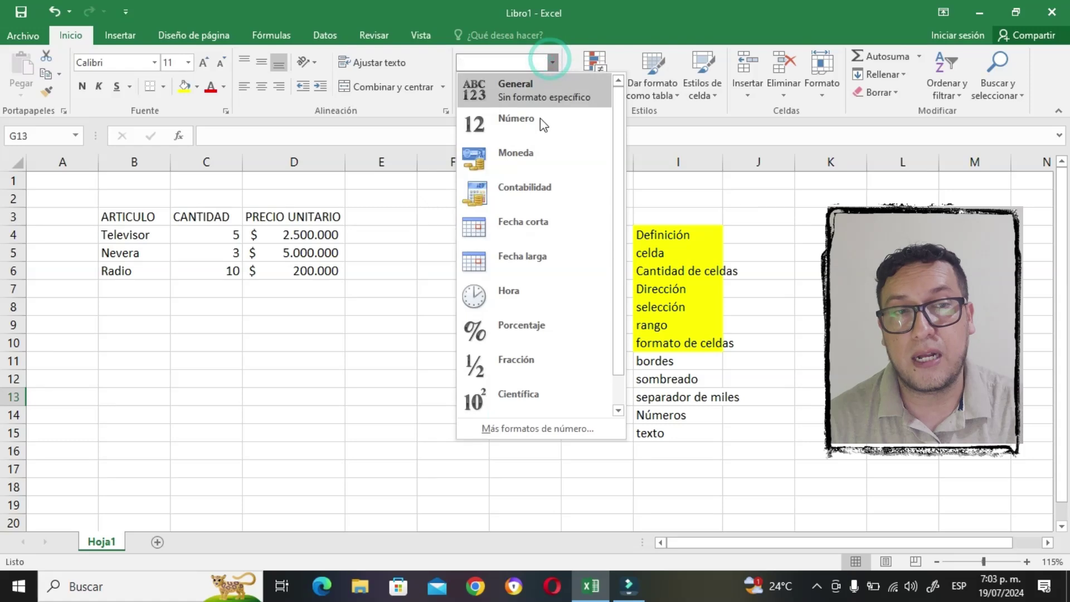
{"action": "left_click", "coordinate": [238, 379]}
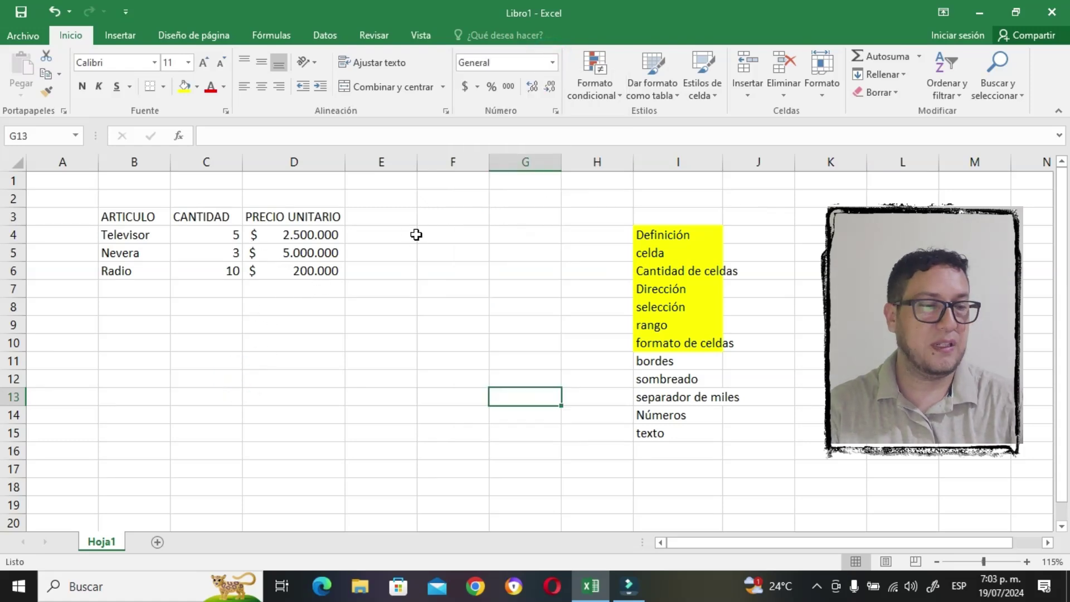
Add the heading VALOR TOTAL in cell E3 and autofit the width of column E
{"action": "left_click", "coordinate": [387, 216]}
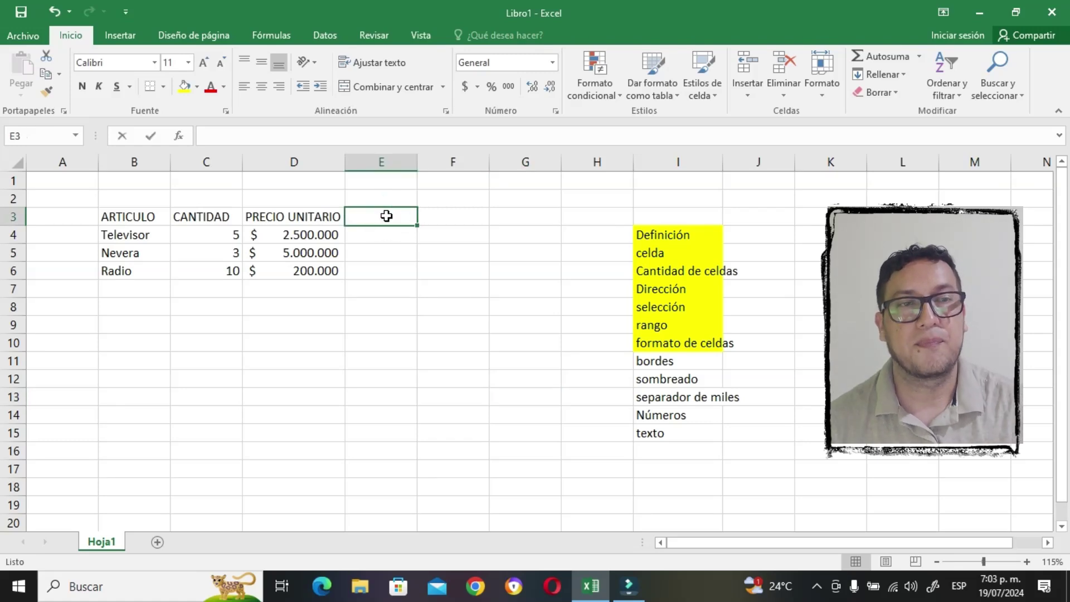
{"action": "type", "text": "VALOR TOTAL"}
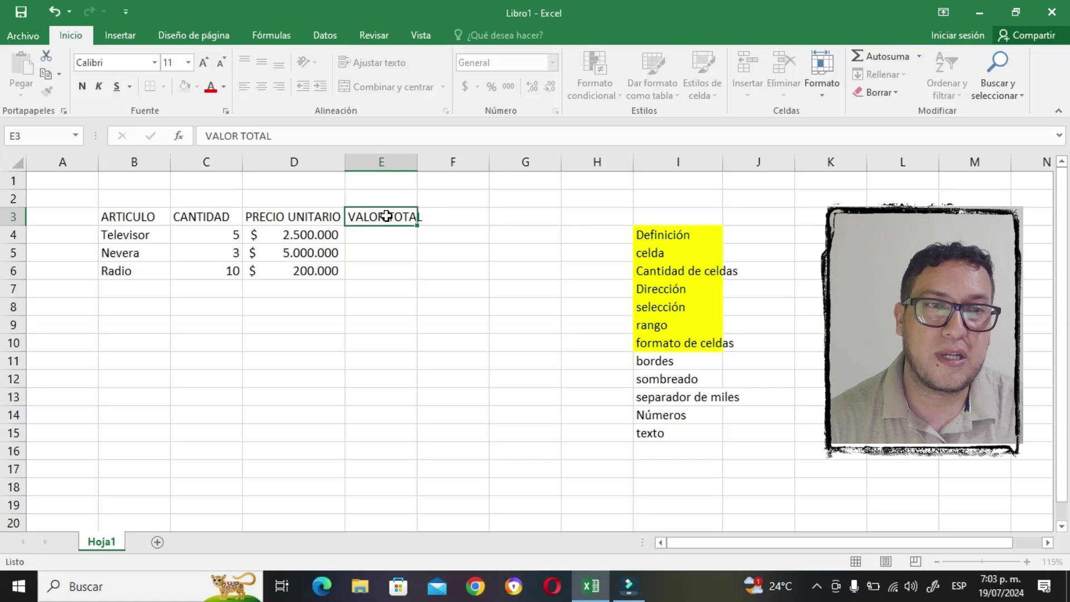
{"action": "key", "text": "Return"}
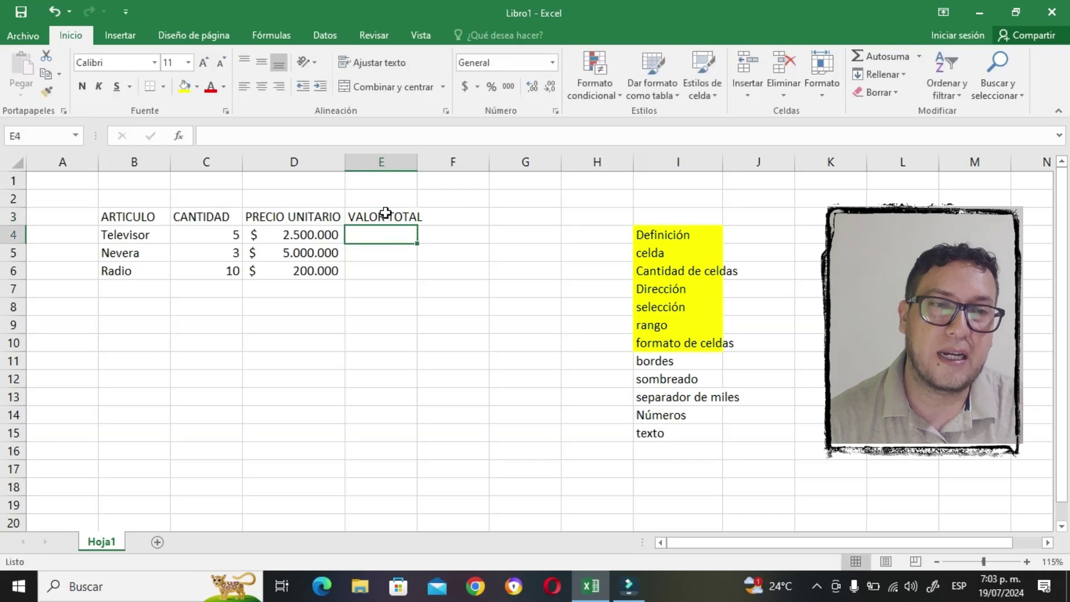
{"action": "double_click", "coordinate": [418, 163]}
Apply the Contabilidad number format to the total value cells E4:E10
{"action": "left_click_drag", "start_coordinate": [409, 234], "coordinate": [414, 352]}
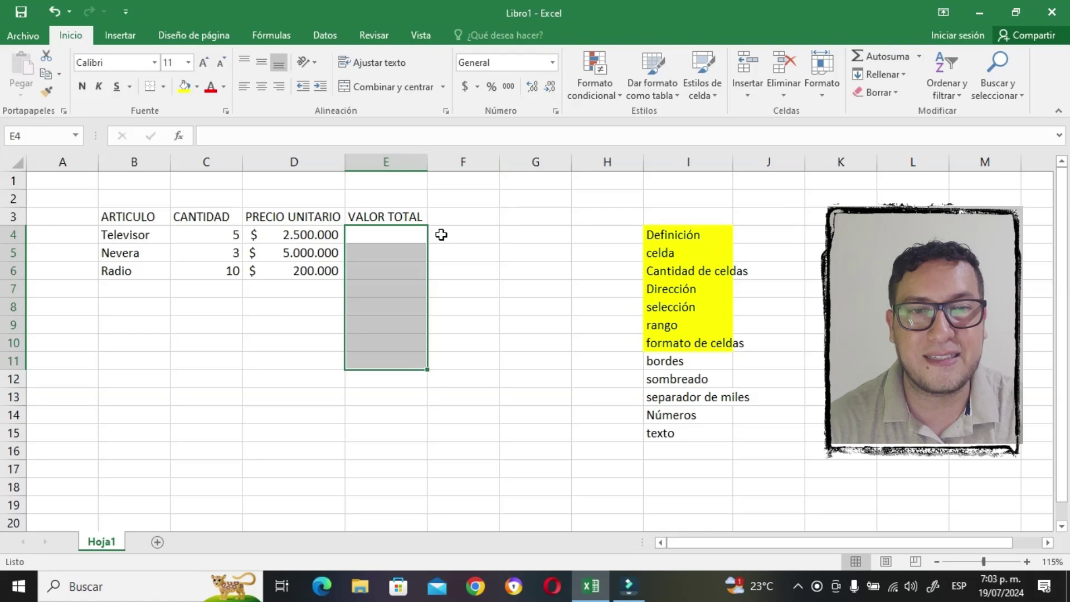
{"action": "left_click", "coordinate": [468, 268]}
{"action": "left_click_drag", "start_coordinate": [381, 234], "coordinate": [403, 337]}
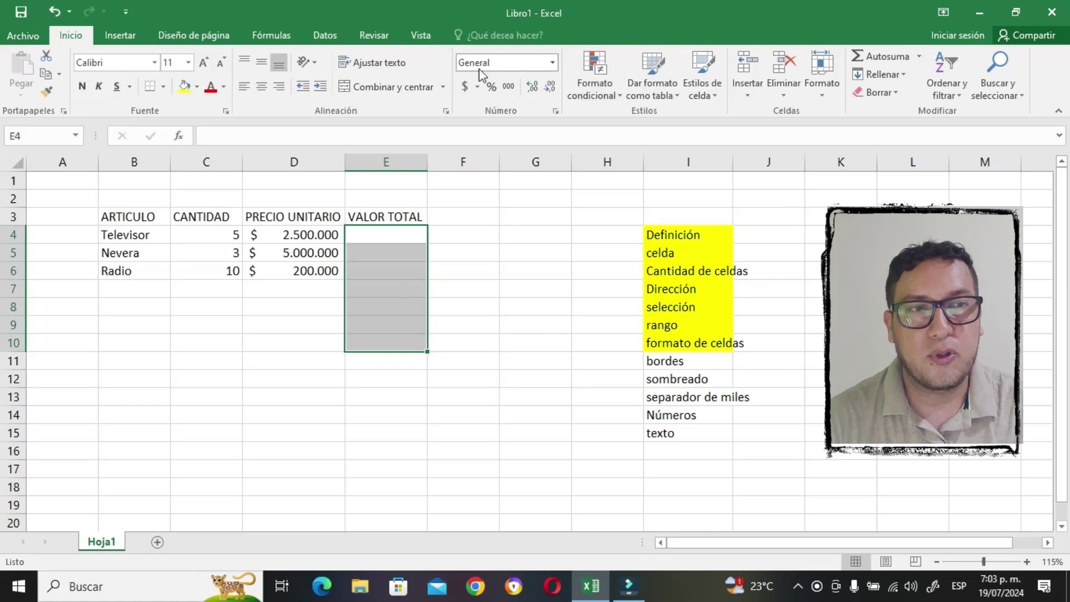
{"action": "left_click", "coordinate": [555, 63]}
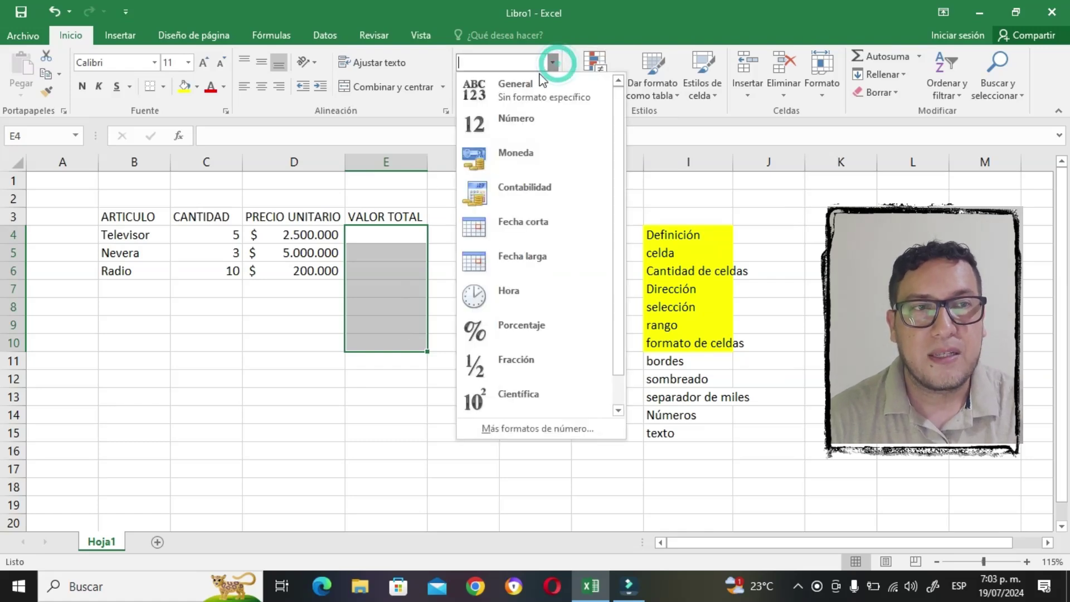
{"action": "left_click", "coordinate": [549, 191]}
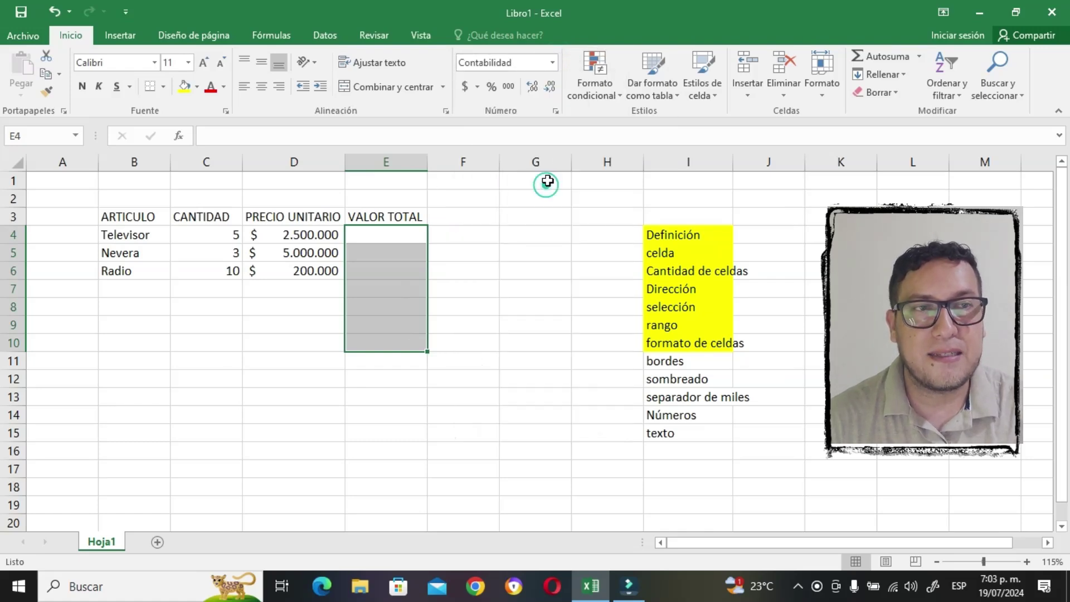
Try reducing the decimals of cells E4:E10, and restore their standard Contabilidad format
{"action": "left_click", "coordinate": [552, 86]}
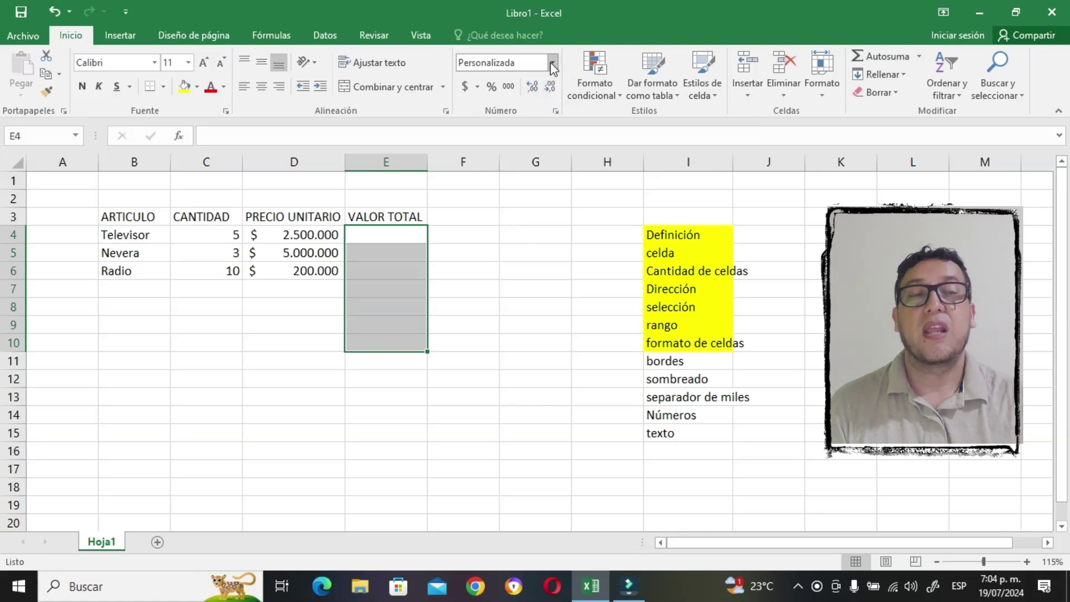
{"action": "left_click", "coordinate": [552, 65]}
{"action": "left_click", "coordinate": [534, 195]}
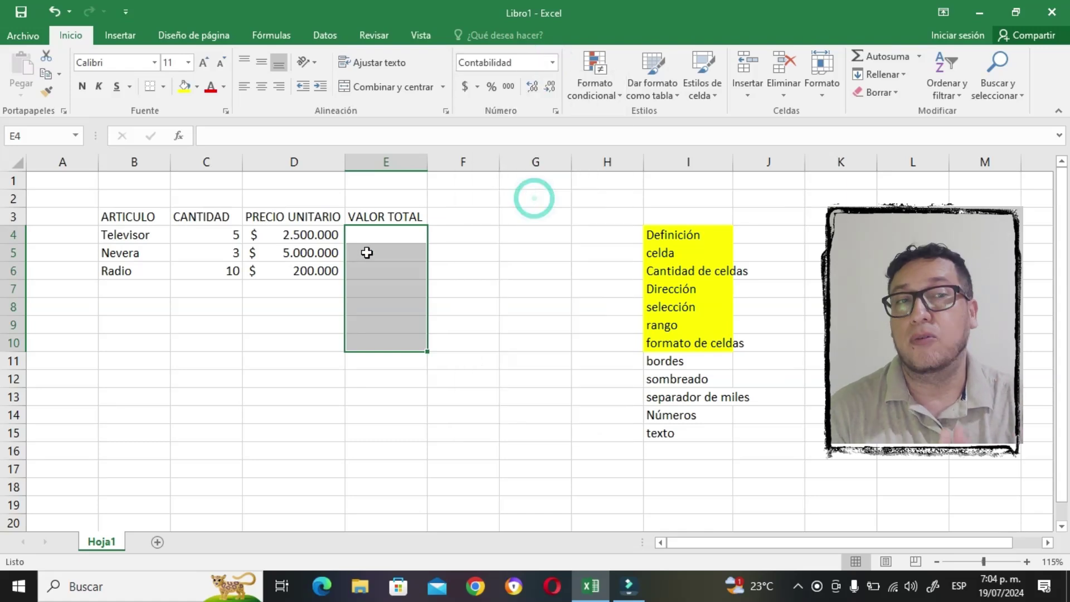
Calculate the Televisor total in cell E4 with the formula =C4*D4
{"action": "left_click", "coordinate": [379, 238]}
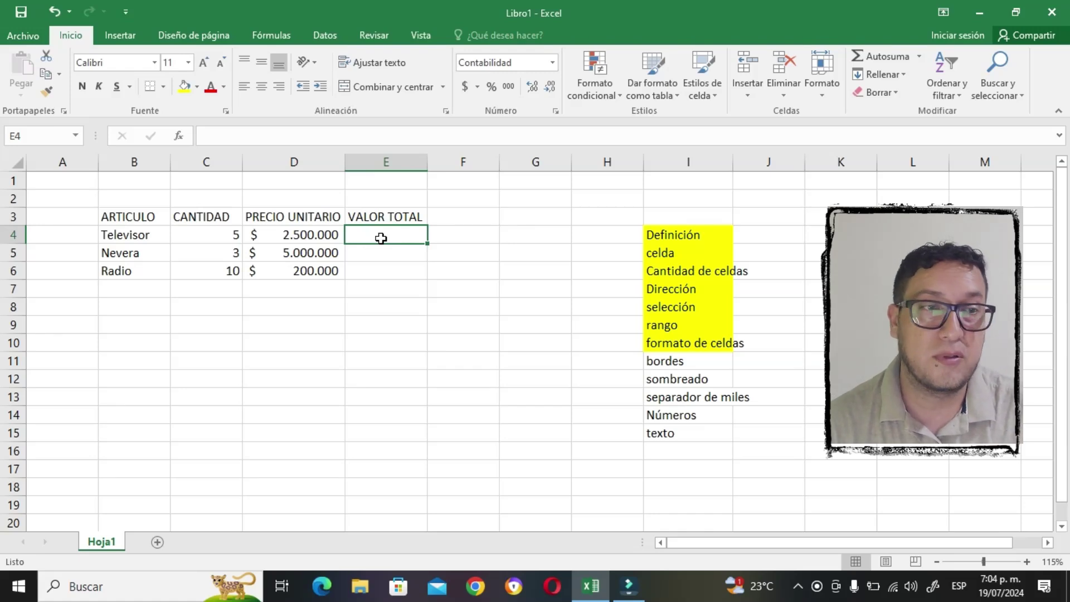
{"action": "type", "text": "="}
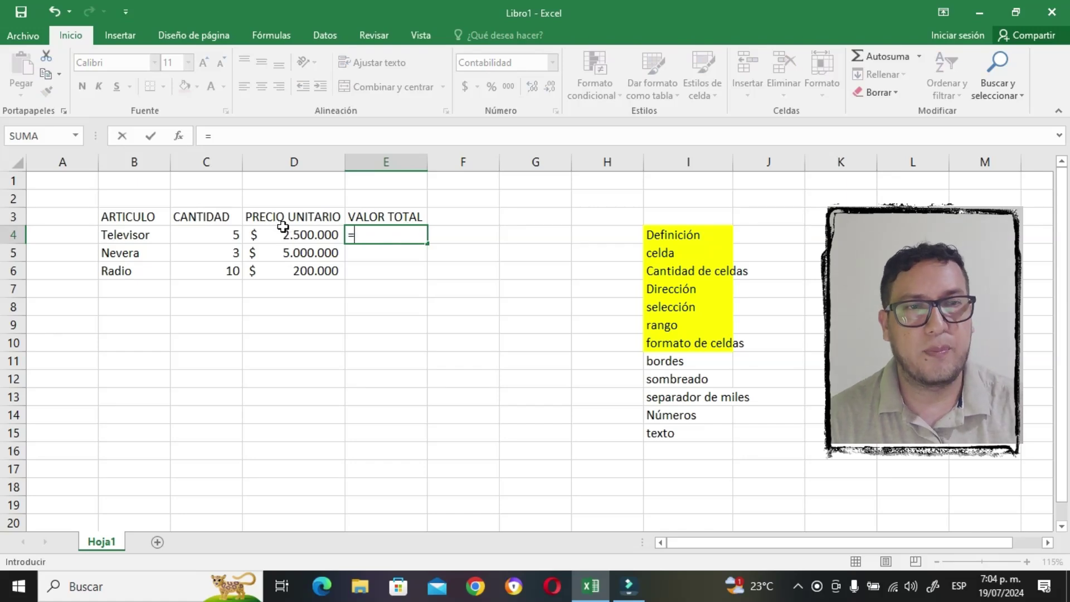
{"action": "left_click", "coordinate": [222, 237]}
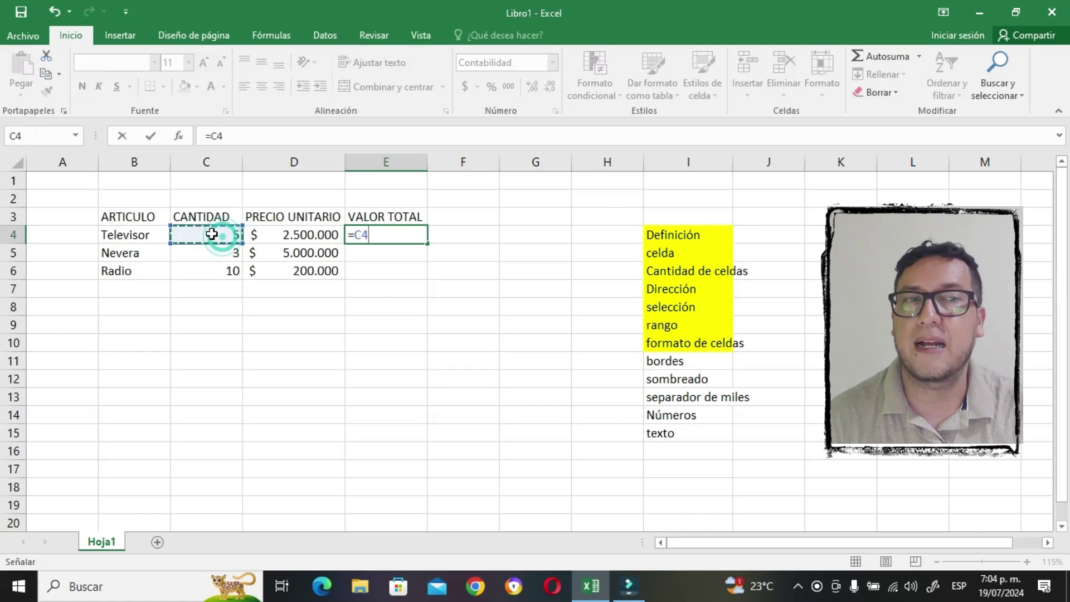
{"action": "type", "text": "*"}
{"action": "left_click", "coordinate": [279, 236]}
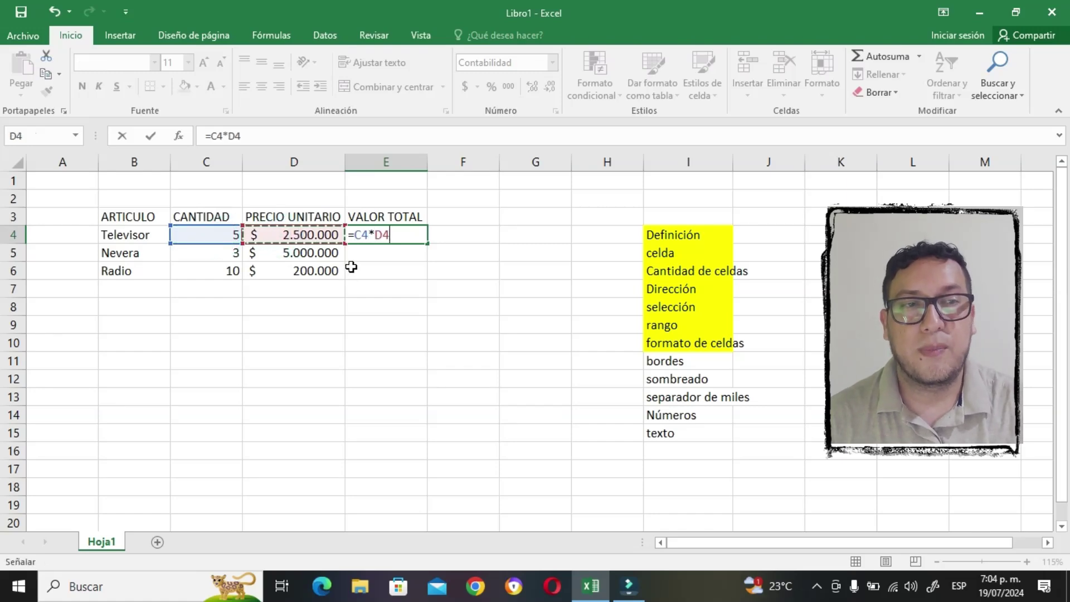
{"action": "key", "text": "Return"}
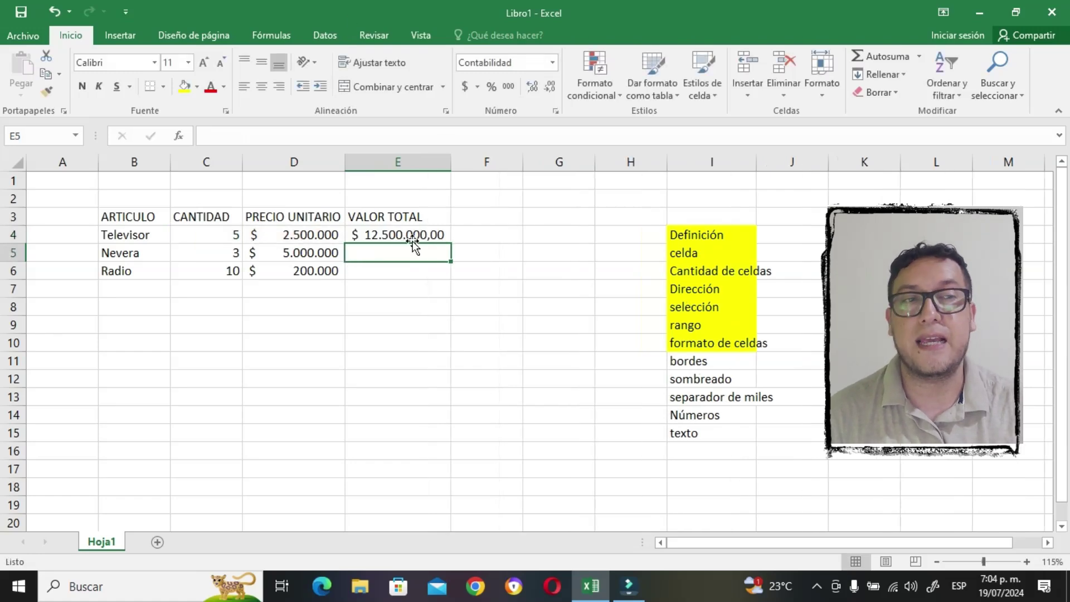
Remove the two decimal places from the total value cells E4:E7
{"action": "left_click", "coordinate": [437, 234]}
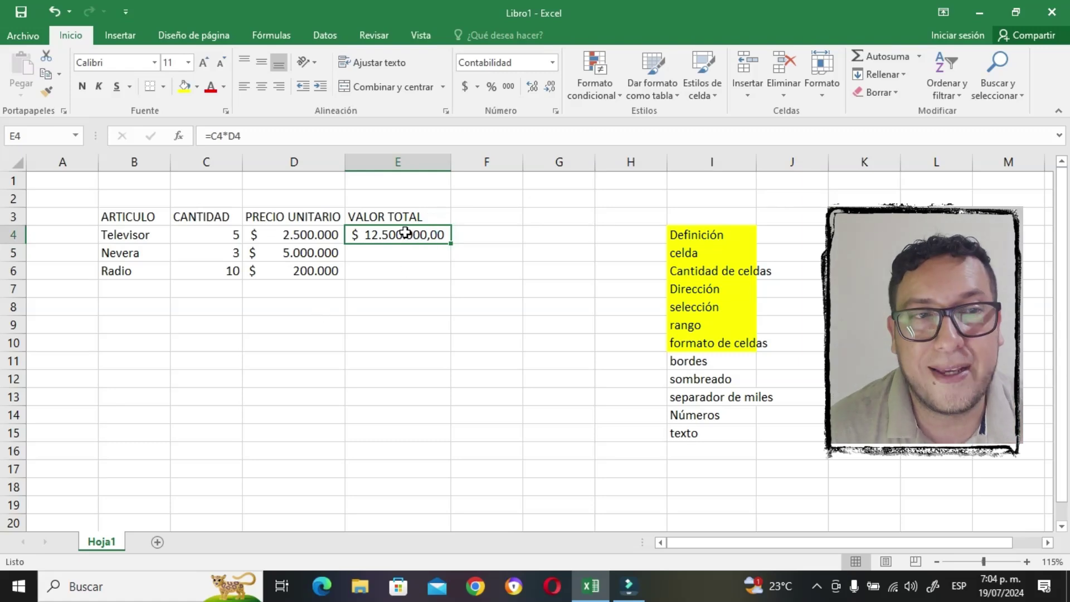
{"action": "left_click_drag", "start_coordinate": [405, 232], "coordinate": [406, 288]}
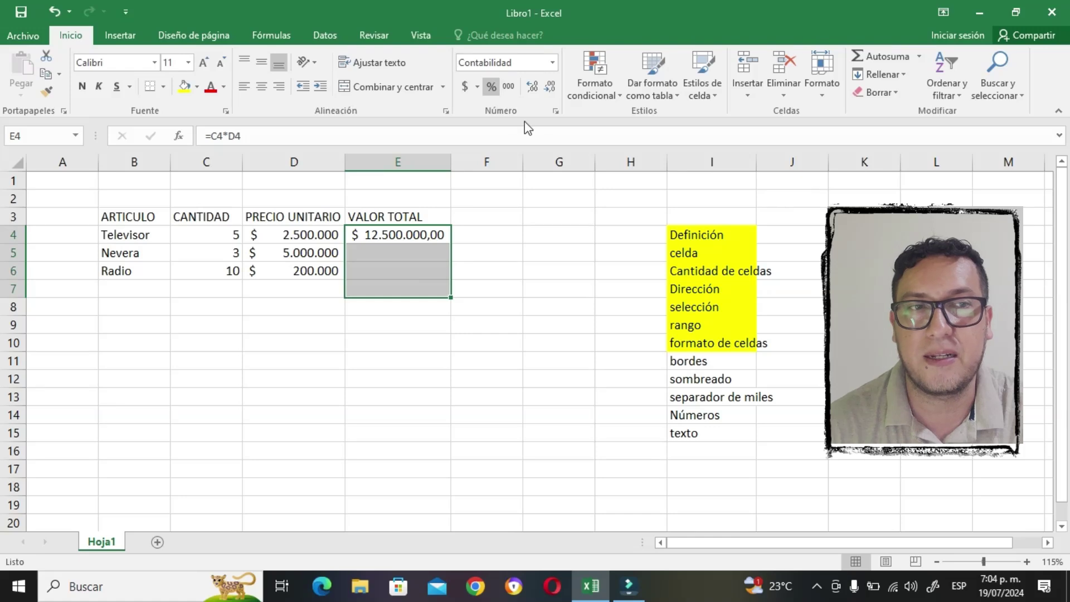
{"action": "left_click", "coordinate": [552, 87]}
{"action": "left_click", "coordinate": [551, 87]}
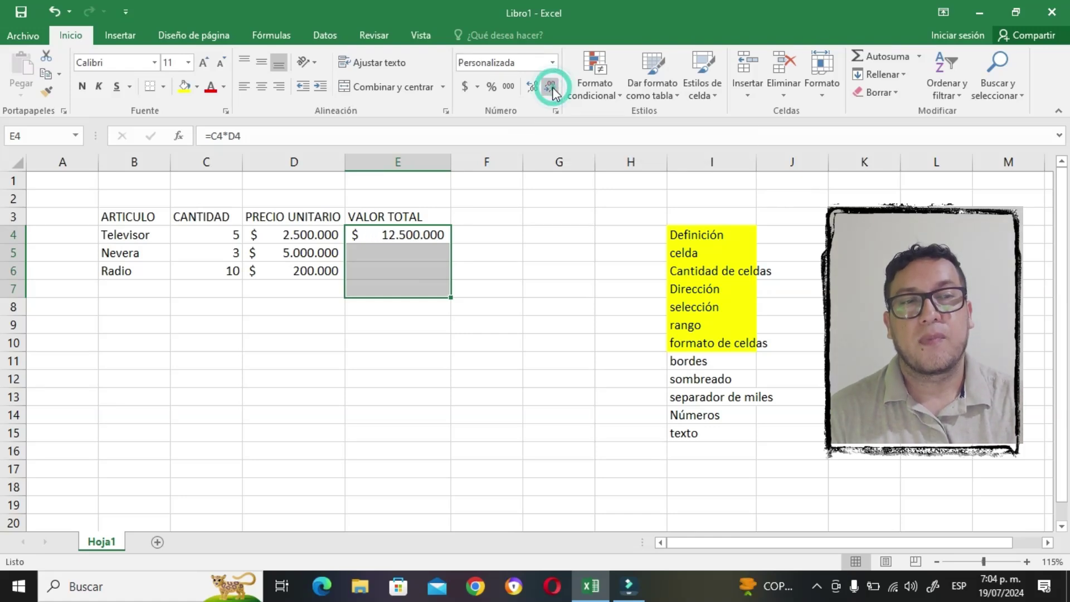
Copy the total value formula from E4 down to the Nevera and Radio rows, through E6
{"action": "left_click", "coordinate": [399, 264]}
{"action": "left_click", "coordinate": [408, 236]}
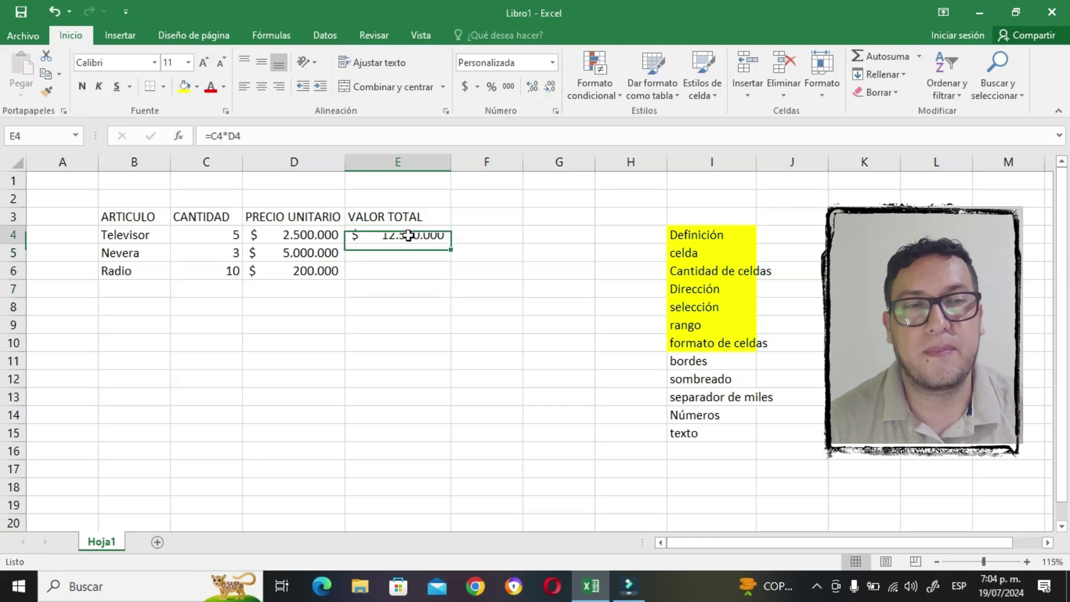
{"action": "left_click_drag", "start_coordinate": [458, 243], "coordinate": [459, 279]}
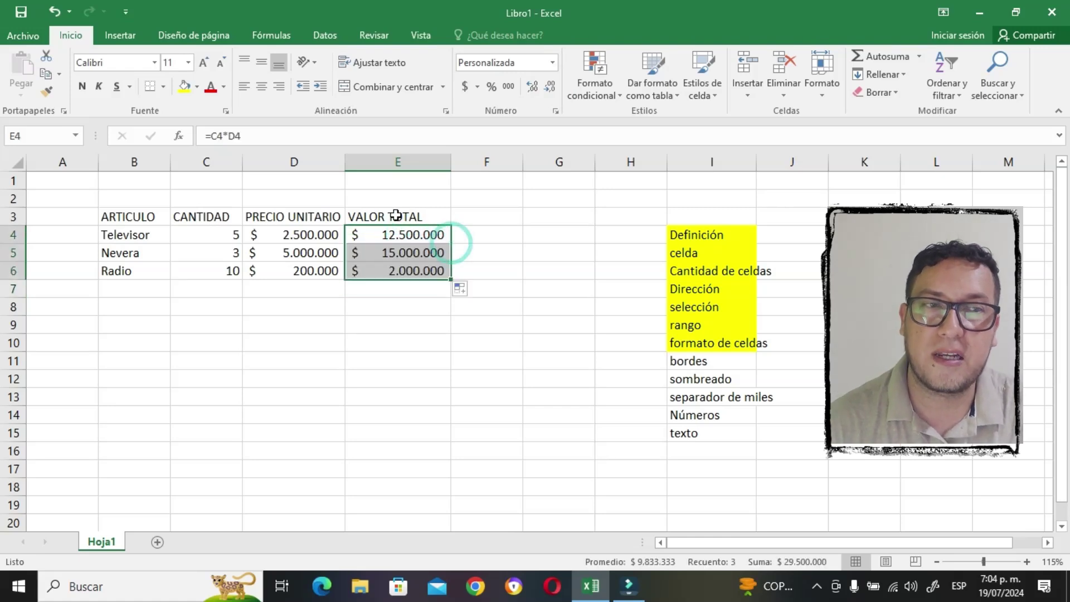
{"action": "left_click", "coordinate": [477, 215]}
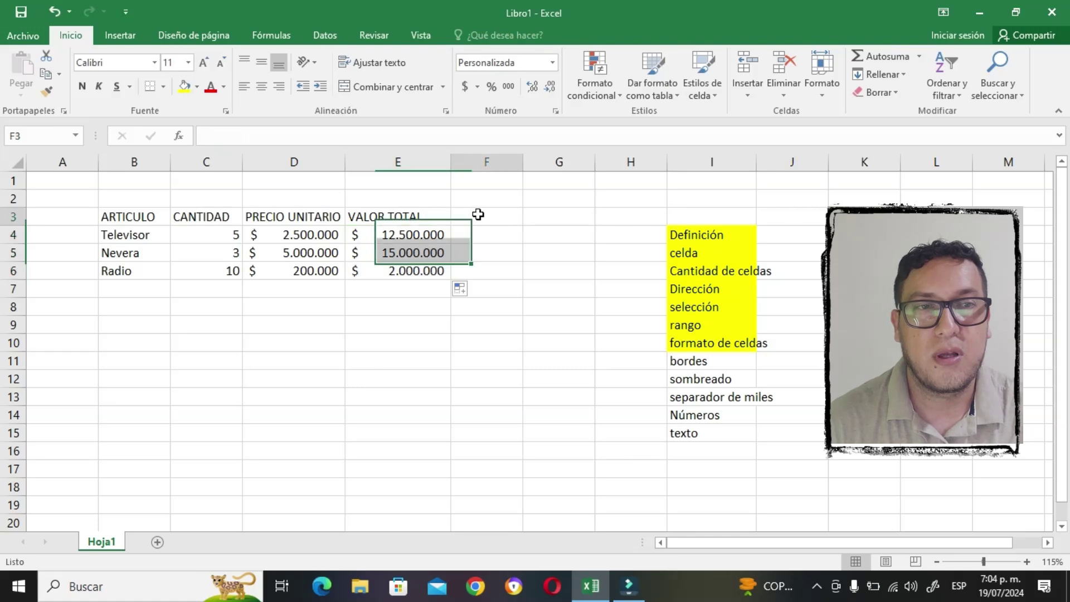
{"action": "left_click_drag", "start_coordinate": [423, 230], "coordinate": [425, 274]}
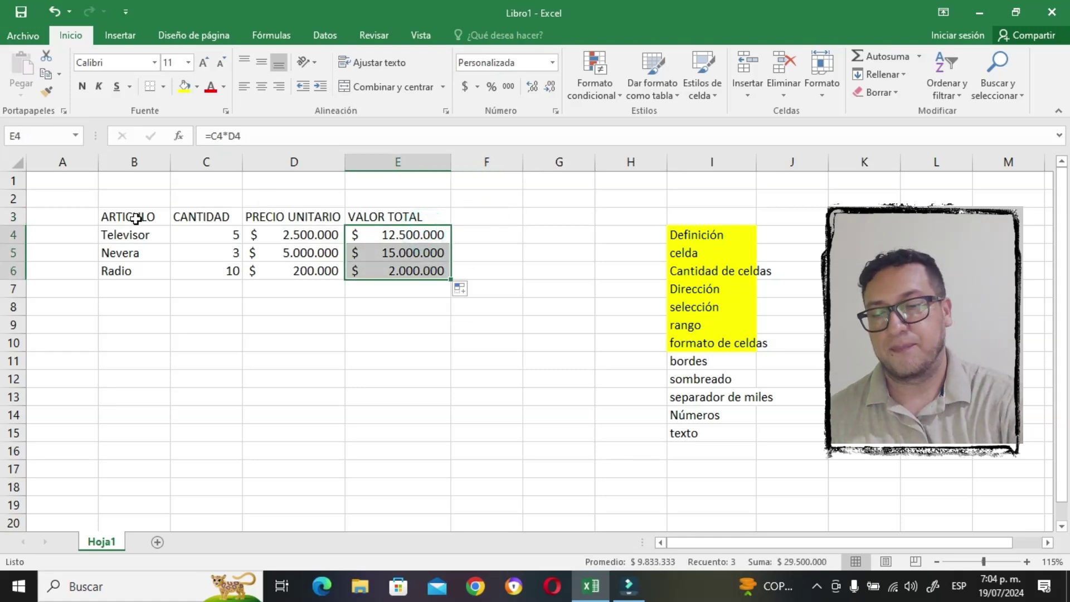
Choose thick solid outline and inside borders for the article table B3:E6
{"action": "left_click_drag", "start_coordinate": [134, 217], "coordinate": [443, 274]}
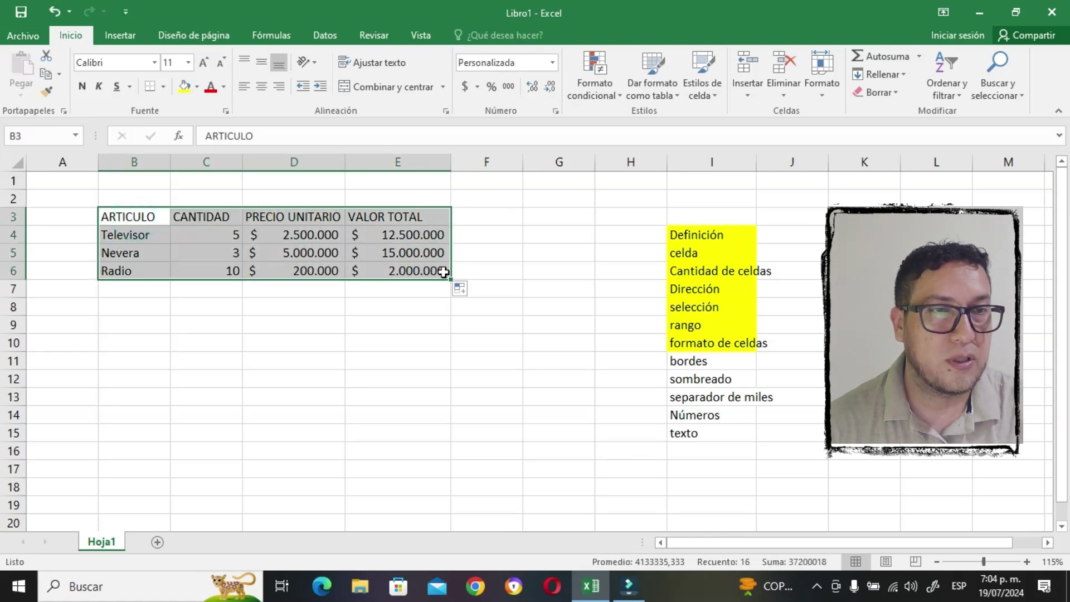
{"action": "key", "text": "ctrl+1"}
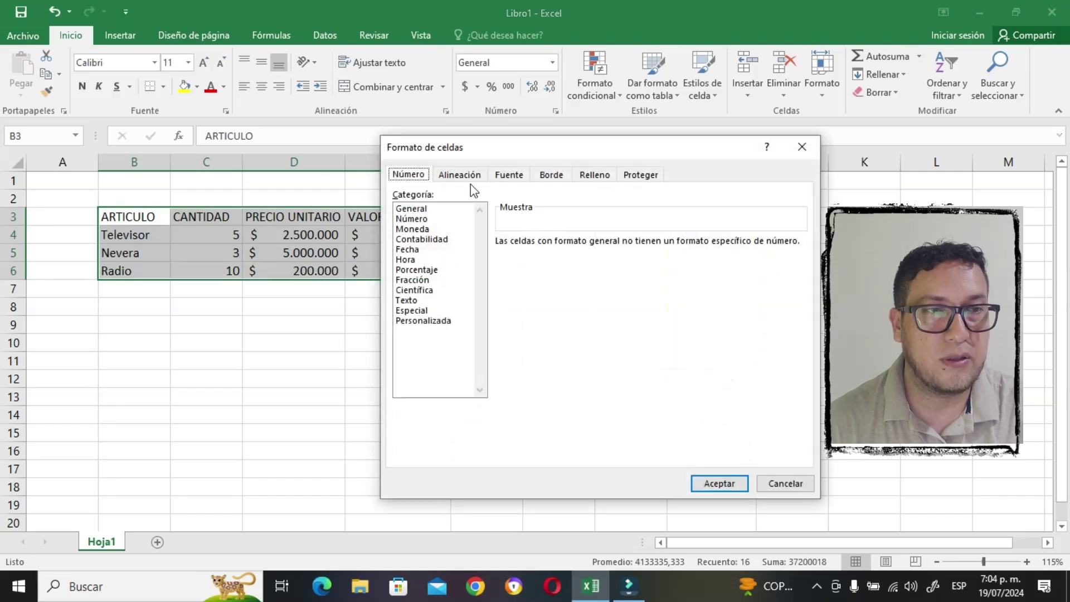
{"action": "left_click", "coordinate": [551, 174]}
{"action": "left_click", "coordinate": [477, 288]}
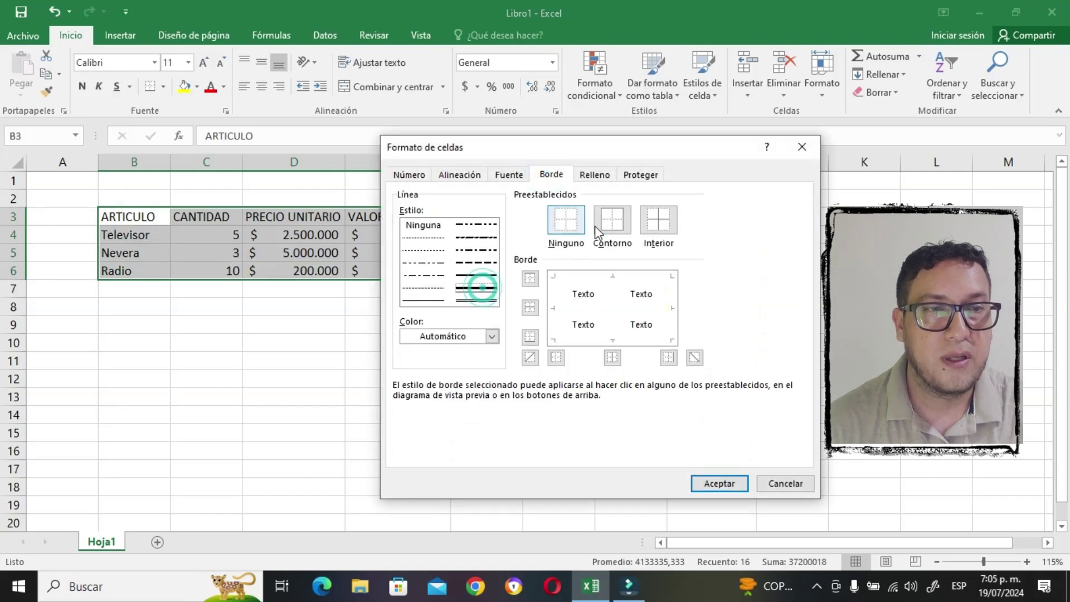
{"action": "left_click", "coordinate": [612, 221]}
{"action": "left_click", "coordinate": [651, 226]}
Fill the article table B3:E6 with a two-colour white-to-blue gradient using the Diagonal hacia arriba shading style
{"action": "left_click", "coordinate": [594, 174]}
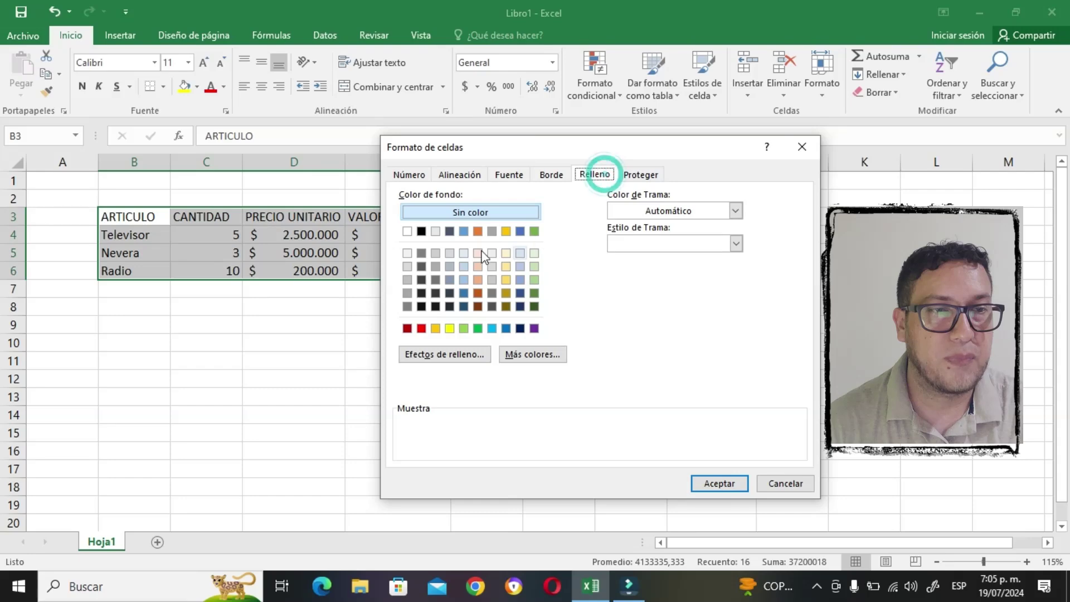
{"action": "left_click", "coordinate": [451, 355]}
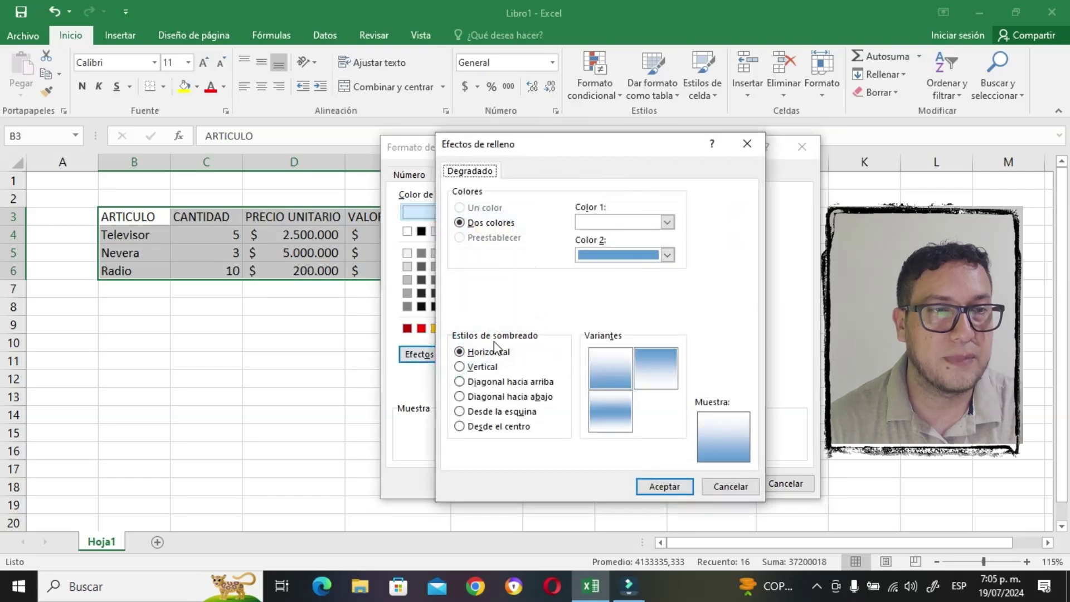
{"action": "left_click", "coordinate": [483, 357]}
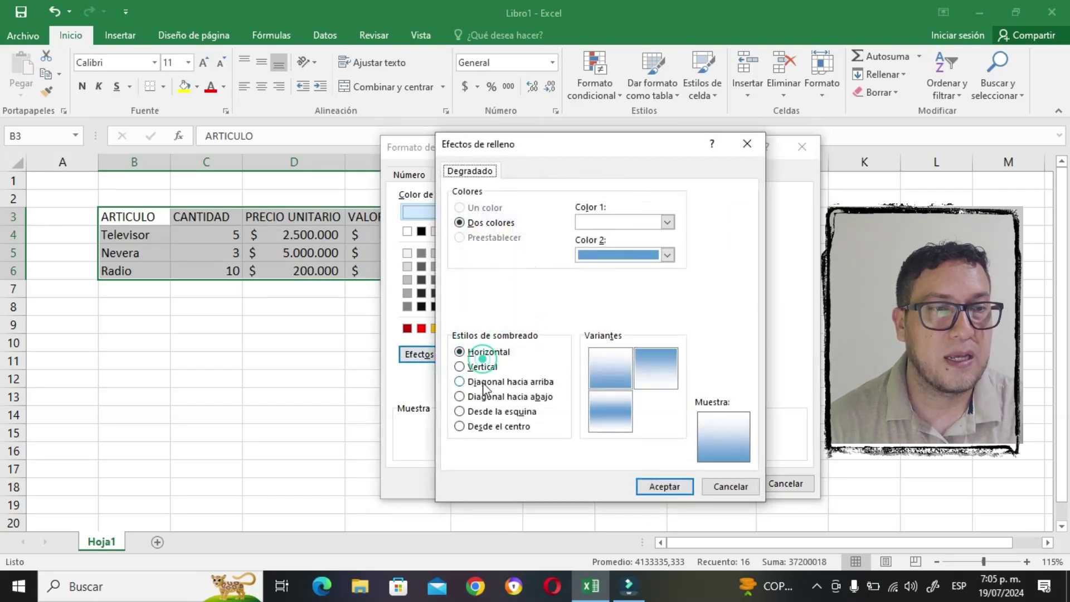
{"action": "left_click", "coordinate": [483, 383]}
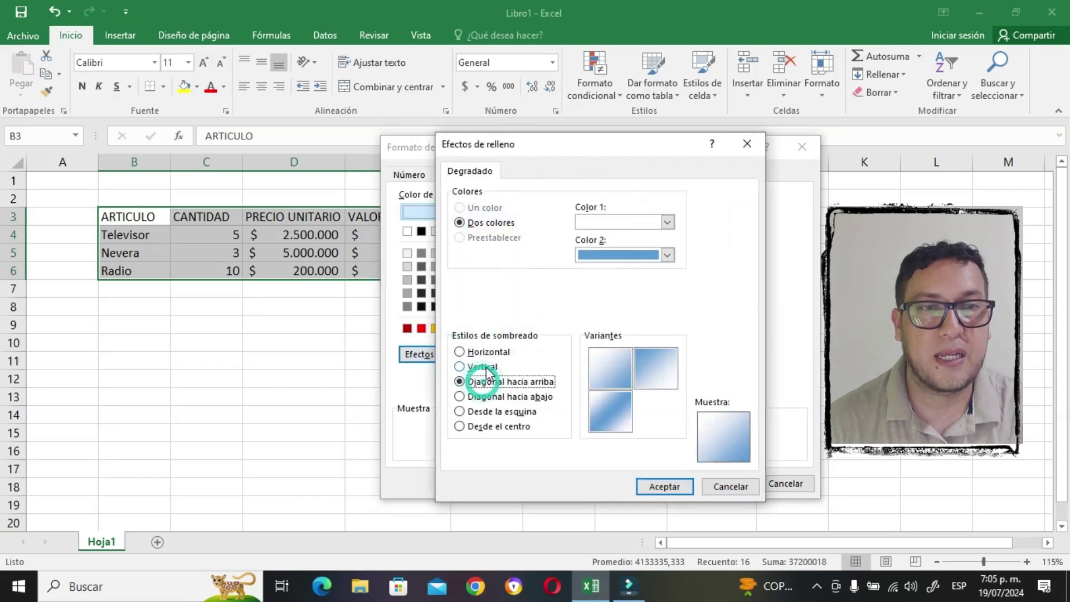
{"action": "left_click", "coordinate": [663, 484]}
{"action": "left_click", "coordinate": [725, 487]}
{"action": "left_click", "coordinate": [328, 344]}
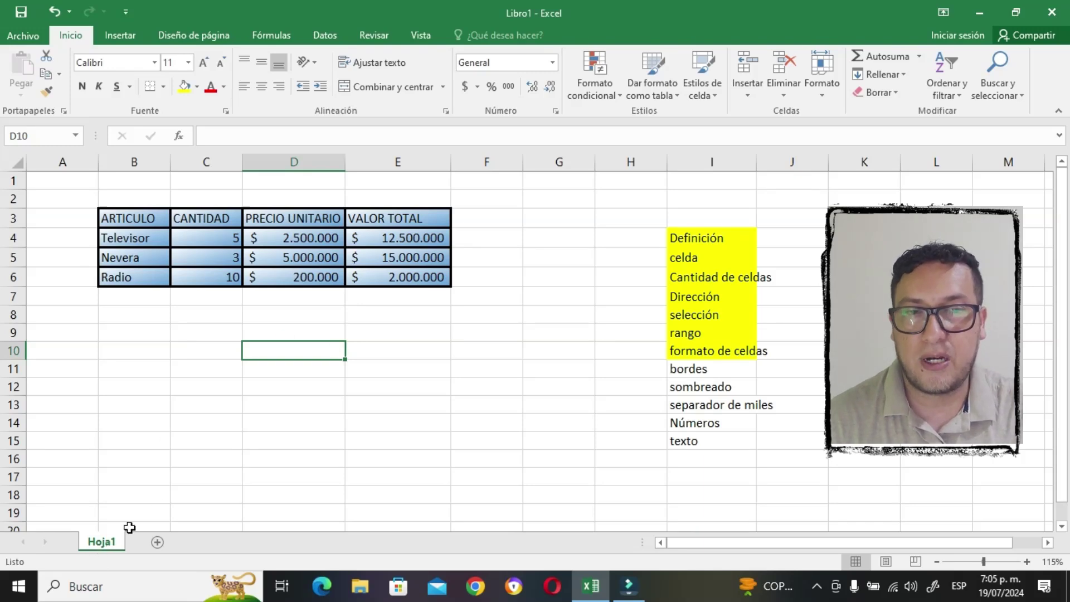
Rename the sheet Hoja1 as FORMATO
{"action": "double_click", "coordinate": [105, 545]}
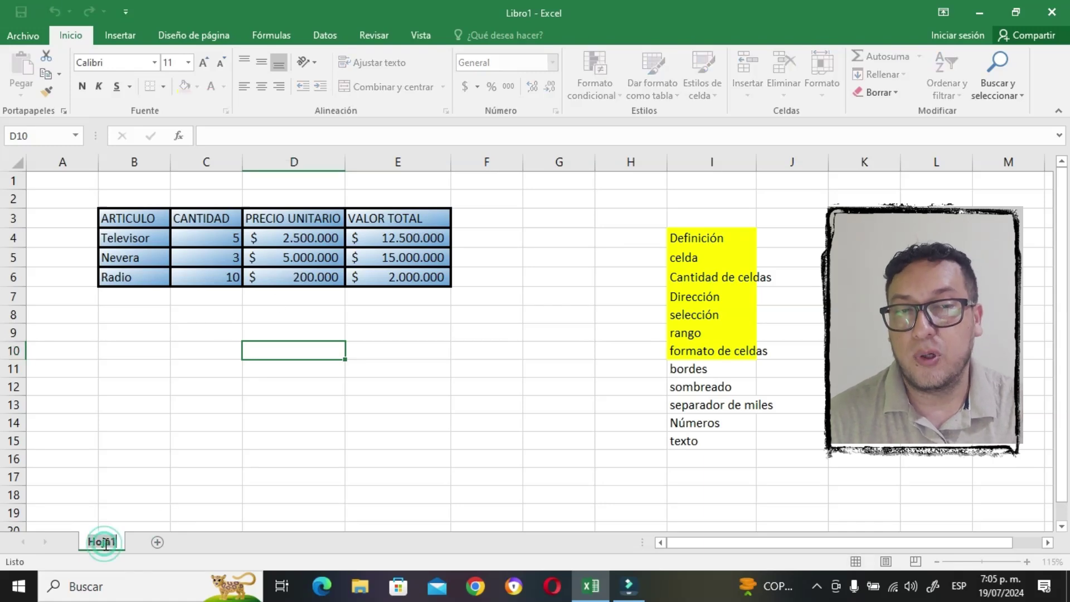
{"action": "left_click", "coordinate": [80, 459]}
{"action": "left_click", "coordinate": [80, 459]}
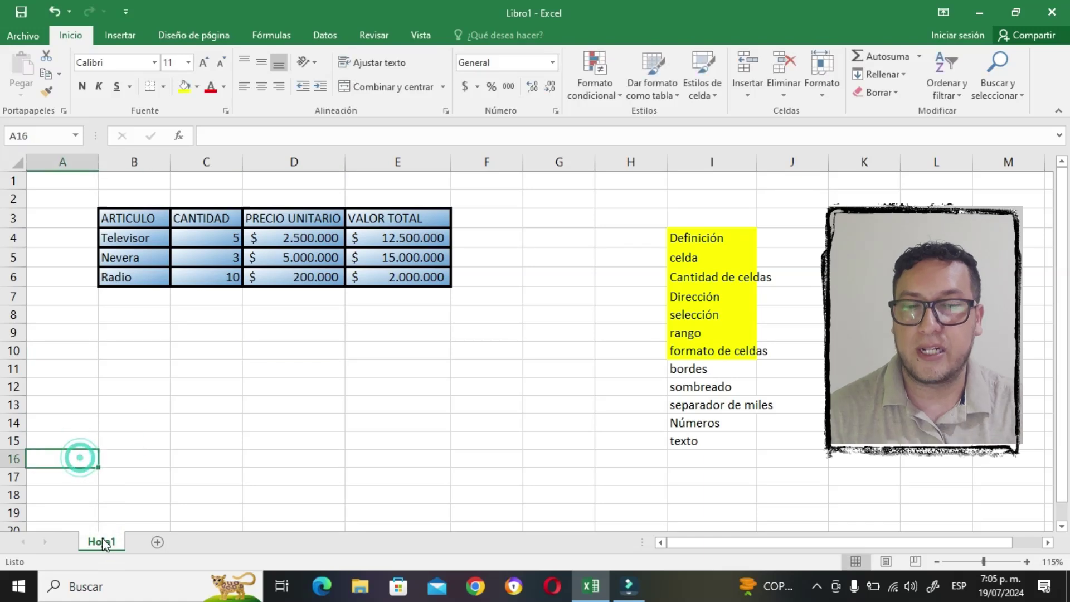
{"action": "right_click", "coordinate": [109, 543]}
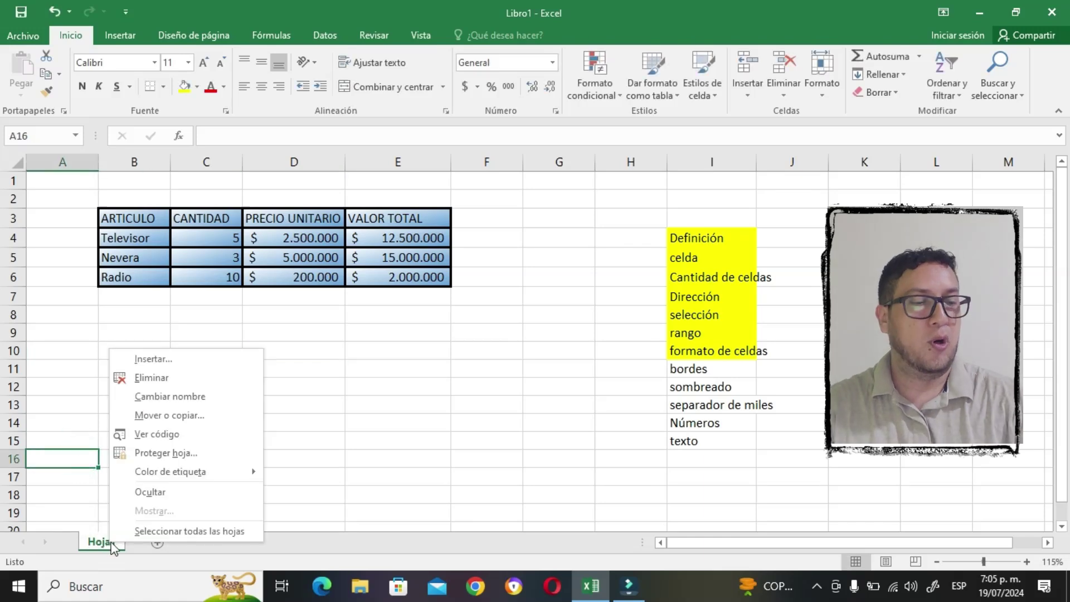
{"action": "left_click", "coordinate": [201, 396]}
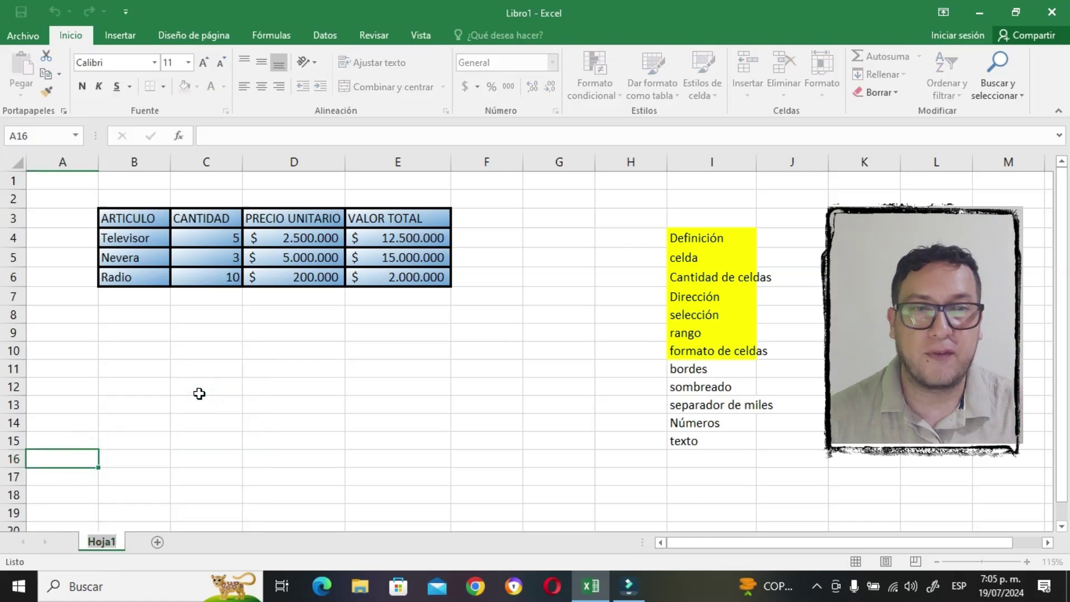
{"action": "type", "text": "FORMATO"}
{"action": "key", "text": "Return"}
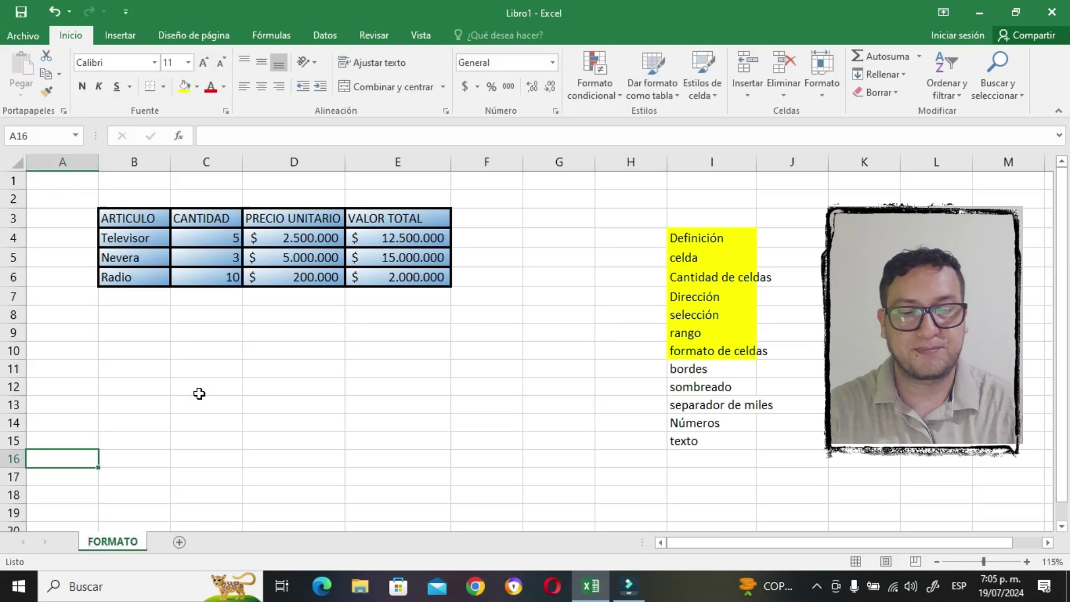
Rename the sheet as Formato, with only the first letter capitalized
{"action": "double_click", "coordinate": [112, 542]}
{"action": "type", "text": "Formato"}
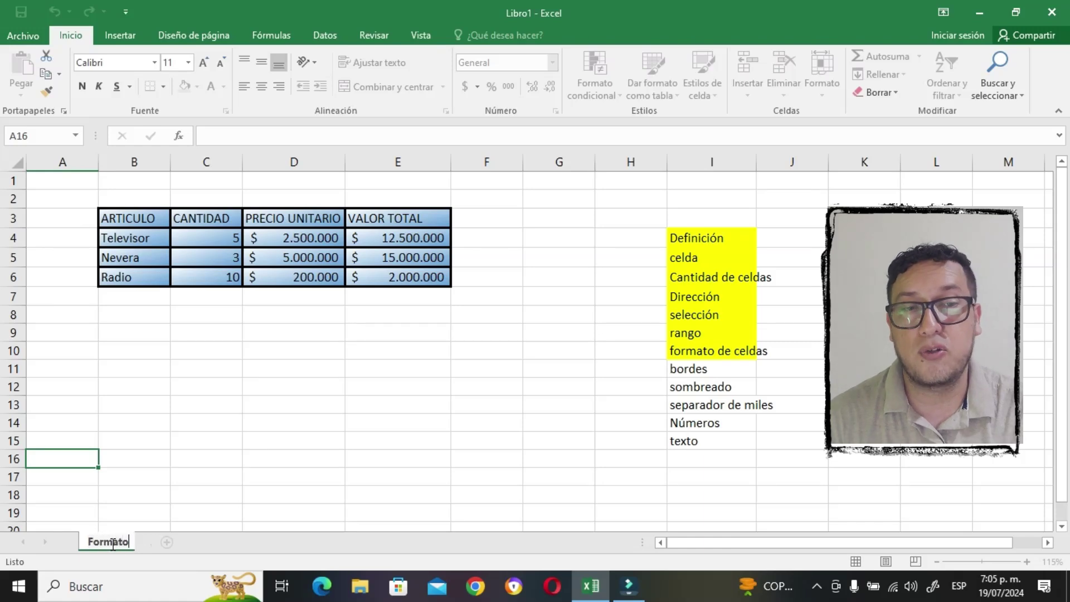
{"action": "key", "text": "Return"}
{"action": "left_click", "coordinate": [176, 427]}
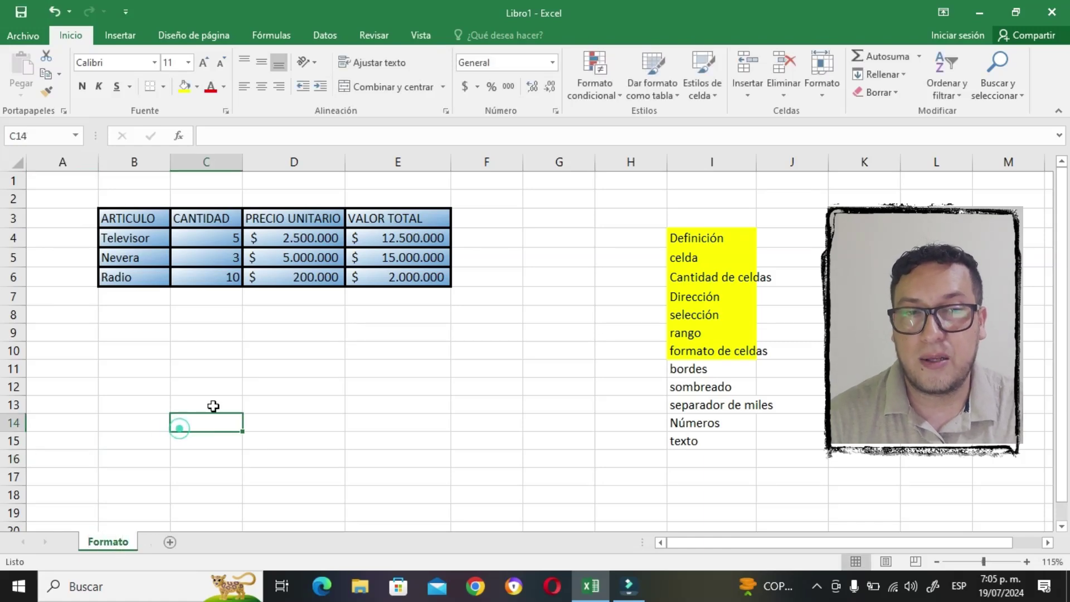
Apply a tab colour to the Formato sheet
{"action": "right_click", "coordinate": [108, 543]}
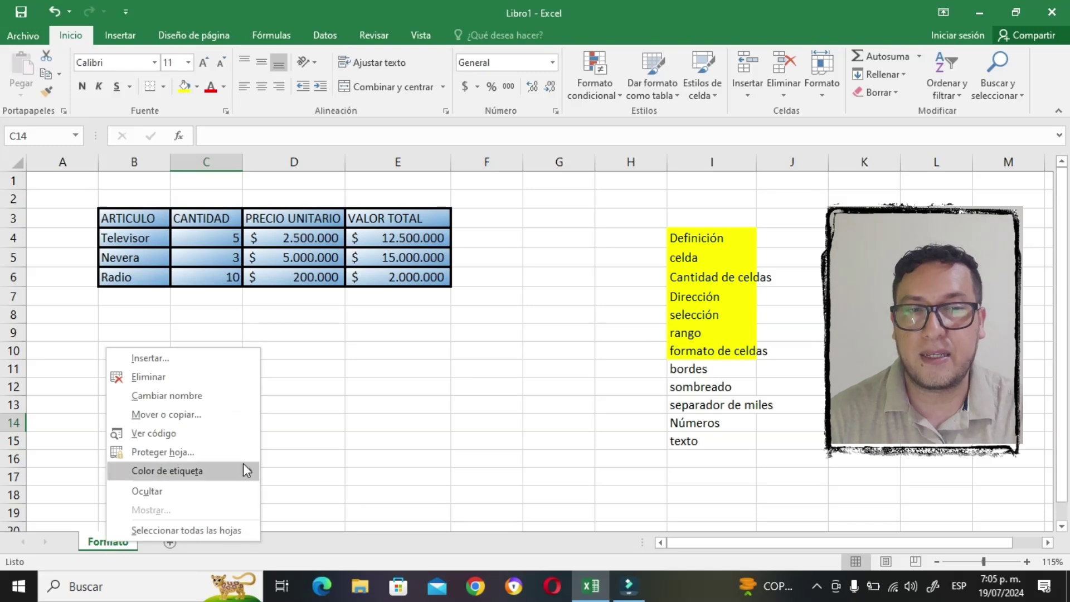
{"action": "mouse_move", "coordinate": [243, 463]}
{"action": "left_click", "coordinate": [329, 435]}
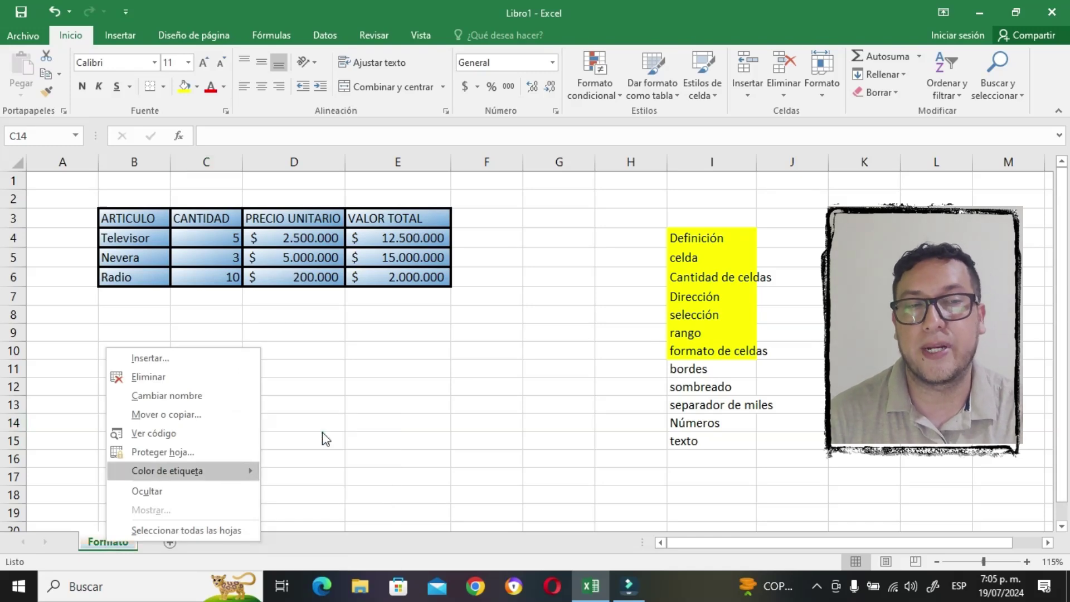
{"action": "left_click", "coordinate": [425, 438]}
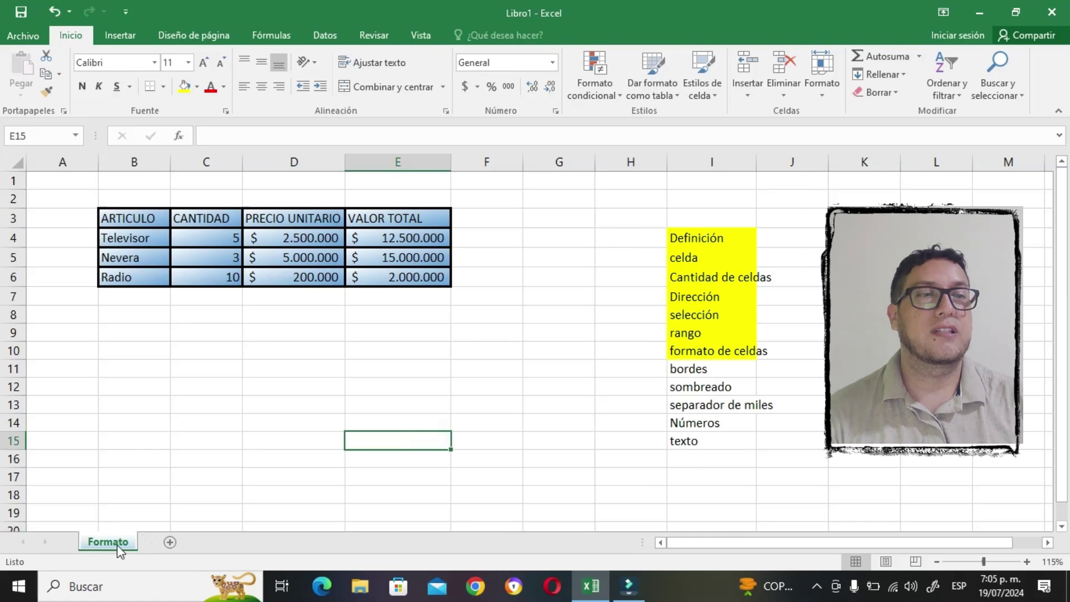
{"action": "left_click", "coordinate": [172, 427]}
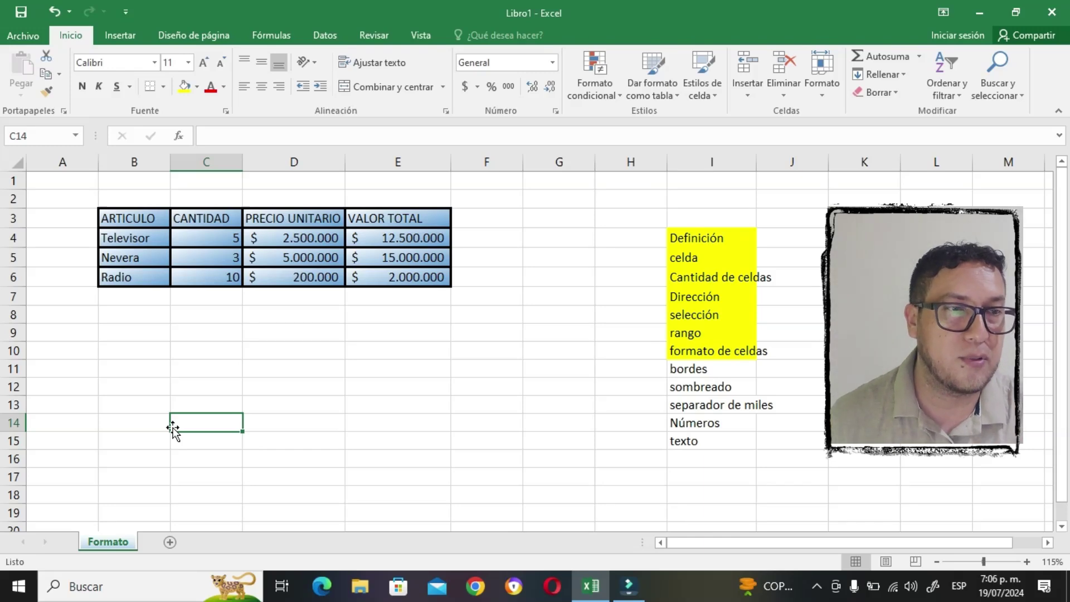
Highlight the topics bordes, sombreado, separador de miles and Números in I11:I14 with yellow fill
{"action": "left_click", "coordinate": [710, 374]}
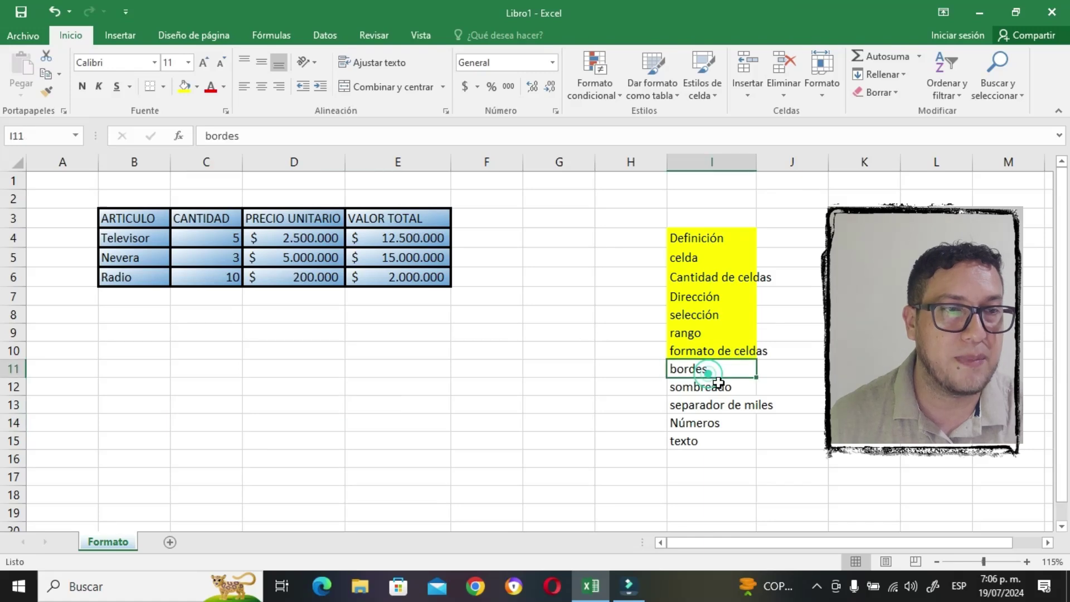
{"action": "left_click", "coordinate": [718, 384], "text": "ctrl"}
{"action": "left_click", "coordinate": [737, 406], "text": "ctrl"}
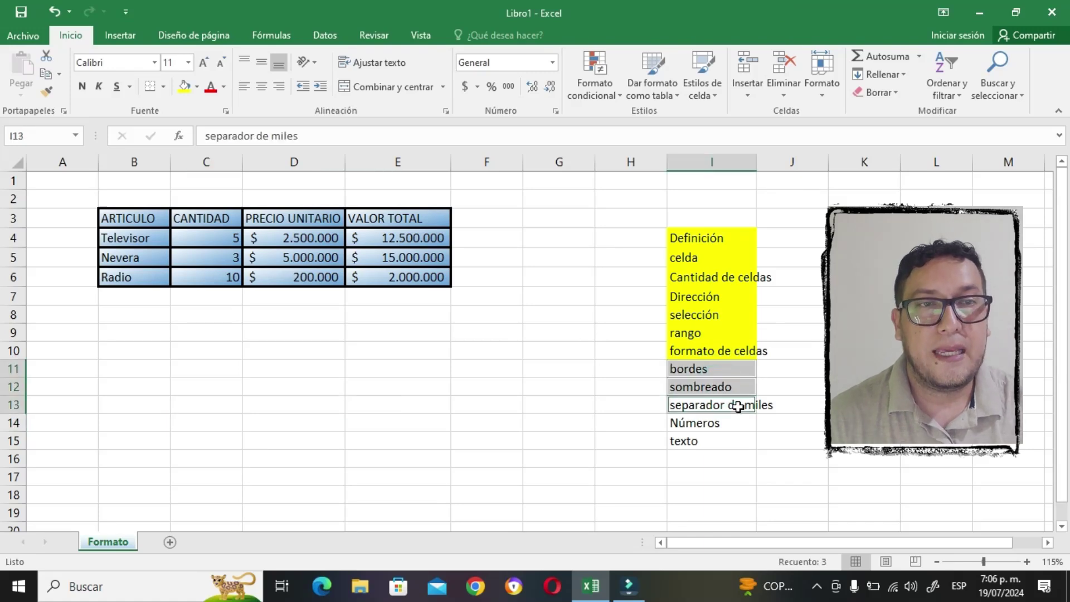
{"action": "left_click", "coordinate": [695, 422], "text": "ctrl"}
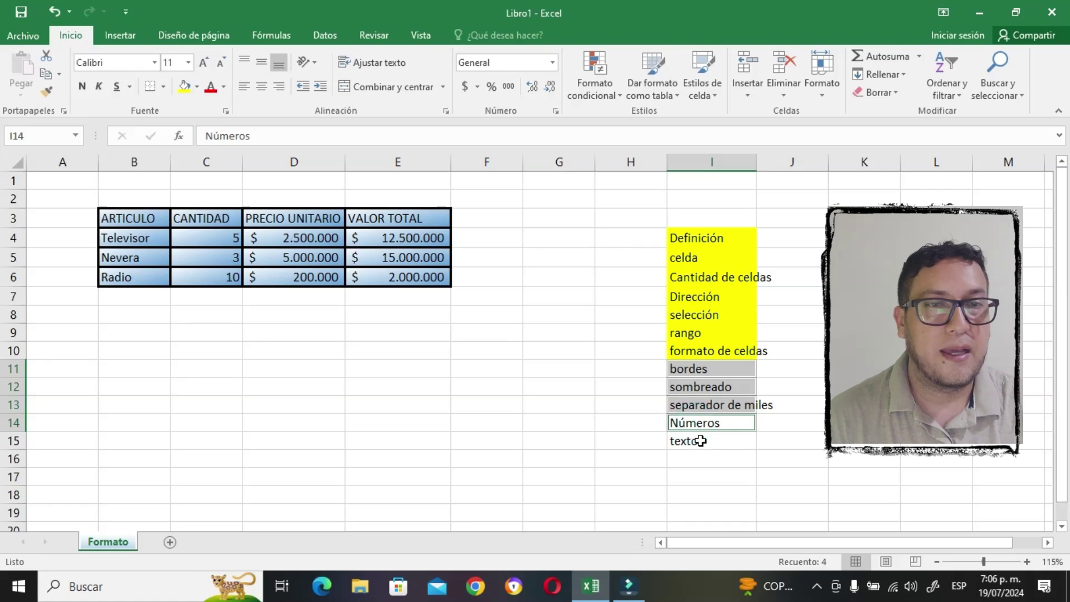
{"action": "left_click", "coordinate": [184, 86]}
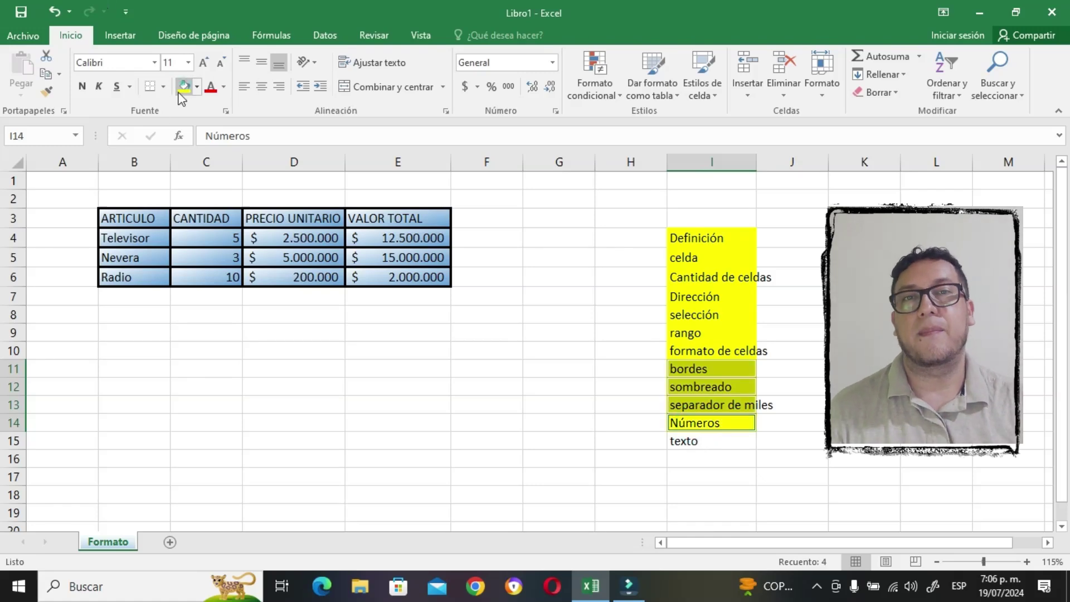
{"action": "left_click", "coordinate": [396, 493]}
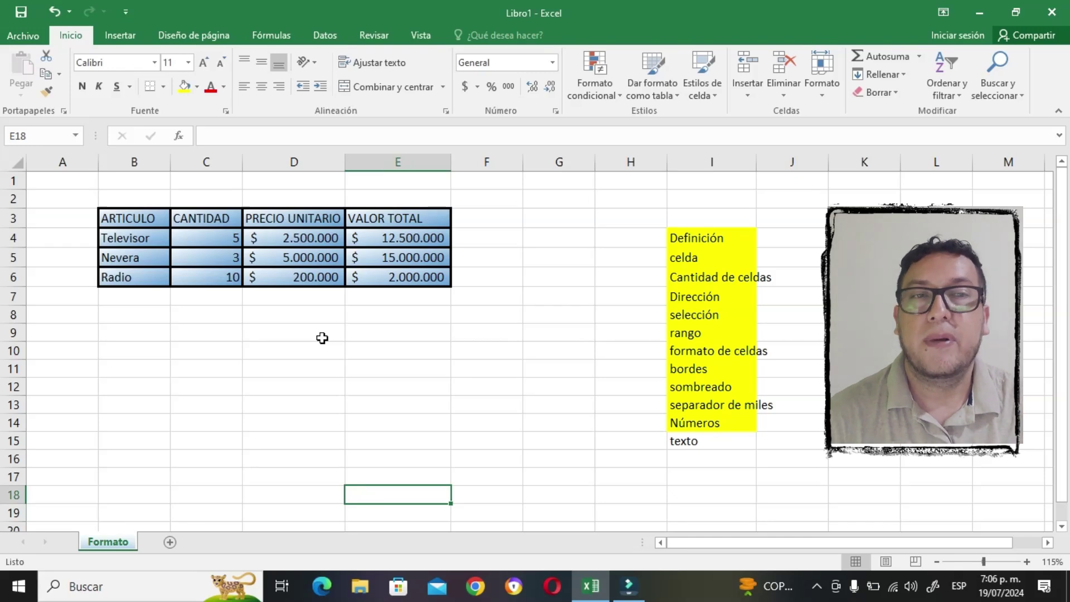
Set the font of the Televisor cell B4 to Algerian
{"action": "left_click", "coordinate": [146, 239]}
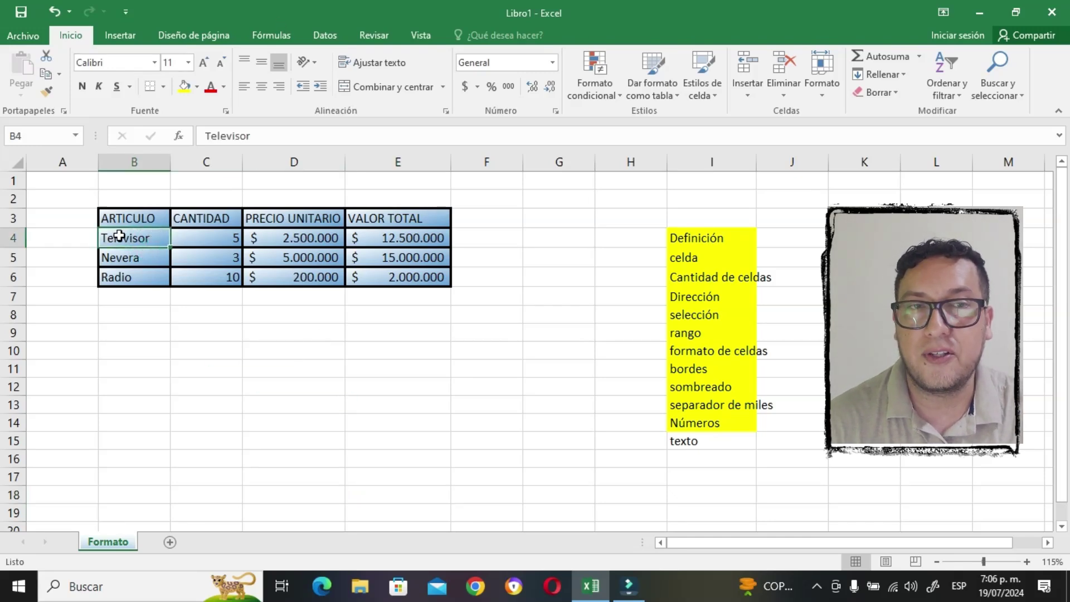
{"action": "left_click", "coordinate": [156, 63]}
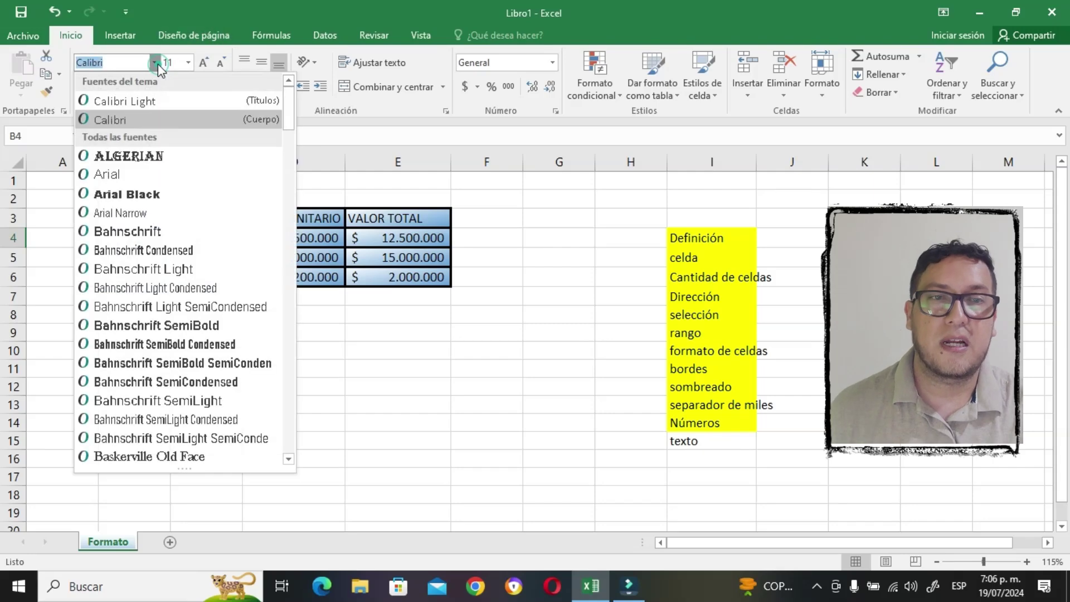
{"action": "left_click", "coordinate": [139, 156]}
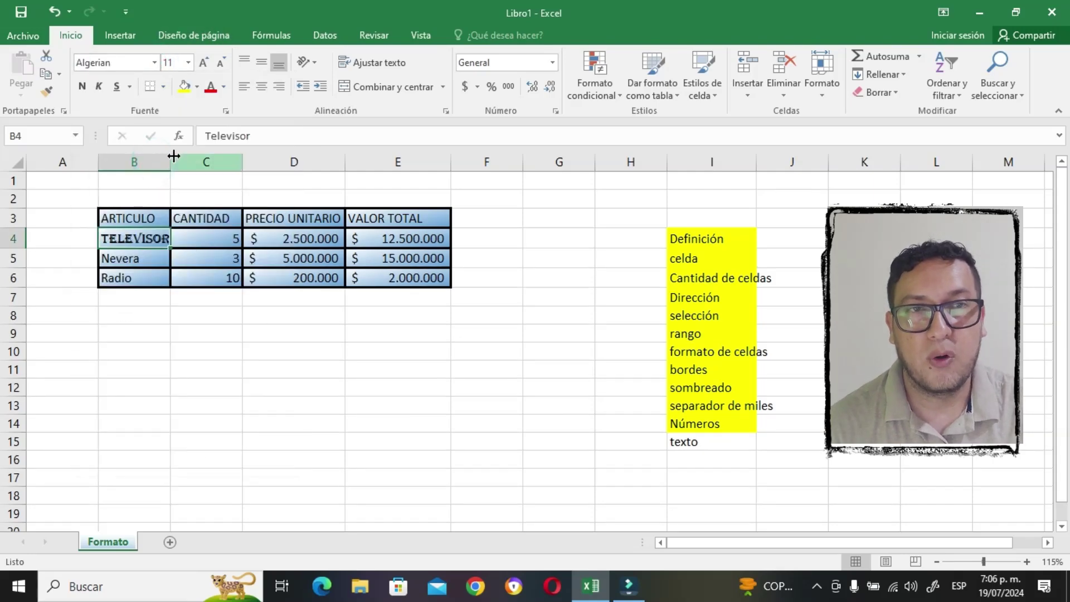
{"action": "scroll", "coordinate": [194, 410], "scroll_direction": "up", "scroll_amount": 1}
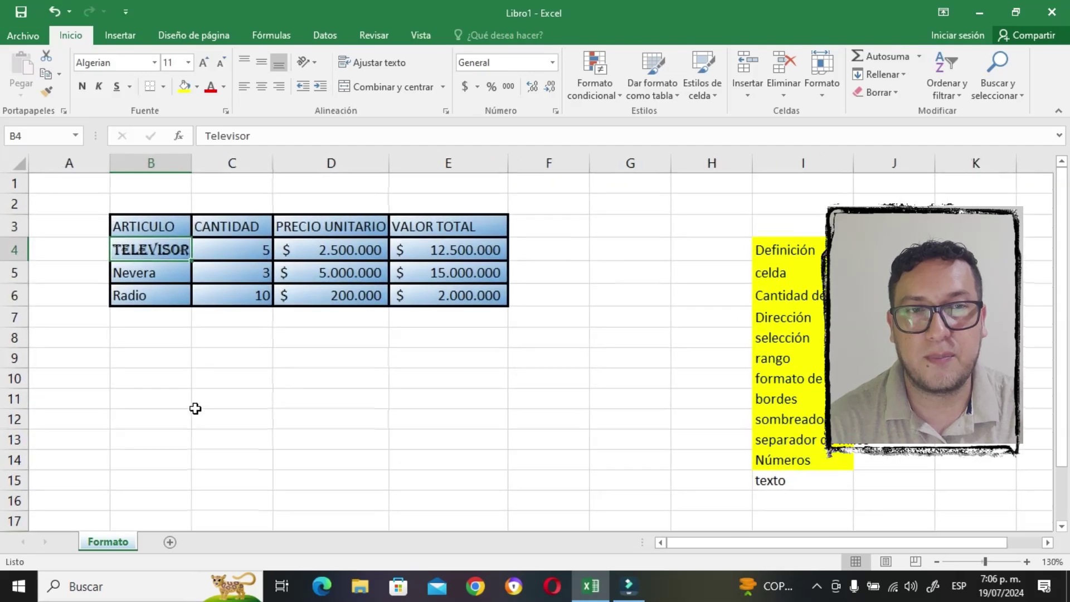
Enlarge the Televisor text in B4 to size 18, and reduce it to size 8
{"action": "left_click", "coordinate": [203, 62]}
{"action": "left_click", "coordinate": [203, 62]}
{"action": "left_click", "coordinate": [202, 62]}
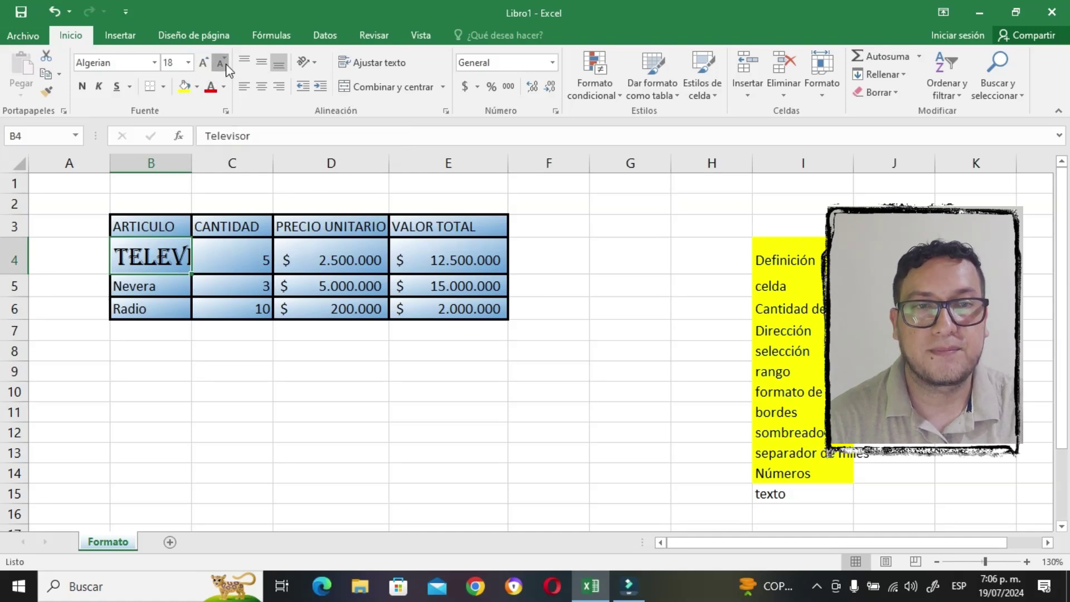
{"action": "left_click", "coordinate": [226, 63]}
{"action": "left_click", "coordinate": [226, 63]}
{"action": "left_click", "coordinate": [226, 63]}
{"action": "left_click", "coordinate": [226, 64]}
{"action": "left_click", "coordinate": [226, 64]}
{"action": "left_click", "coordinate": [226, 63]}
{"action": "left_click", "coordinate": [226, 64]}
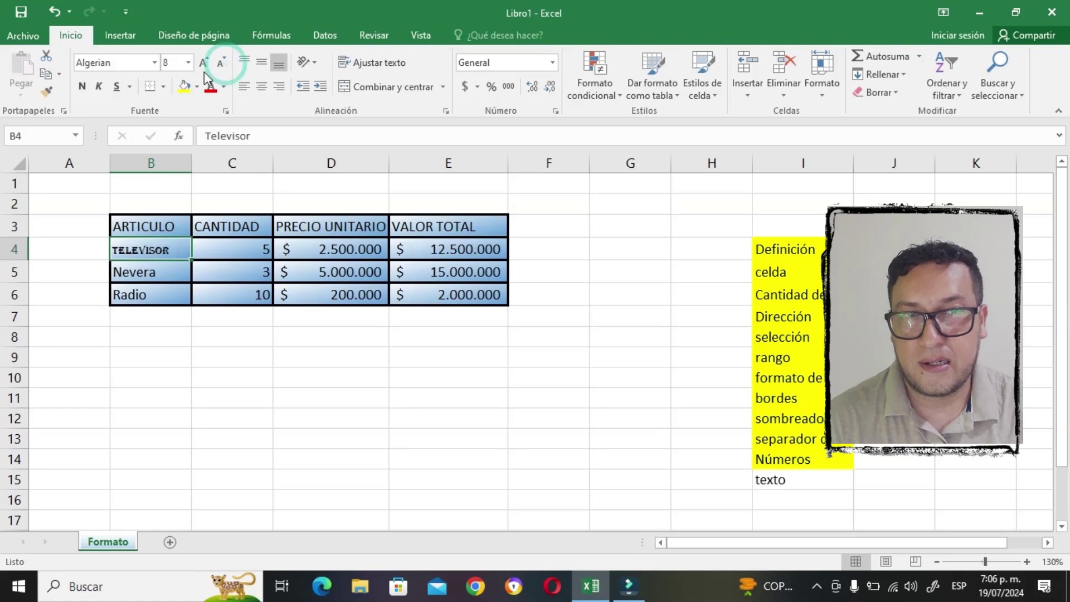
Increase the Televisor text in B4 to size 20 and fit column B's width to its contents
{"action": "left_click", "coordinate": [204, 68]}
{"action": "left_click", "coordinate": [204, 68]}
{"action": "left_click", "coordinate": [204, 68]}
{"action": "left_click", "coordinate": [204, 68]}
{"action": "left_click", "coordinate": [204, 68]}
{"action": "left_click", "coordinate": [204, 68]}
{"action": "left_click", "coordinate": [205, 68]}
{"action": "left_click", "coordinate": [204, 68]}
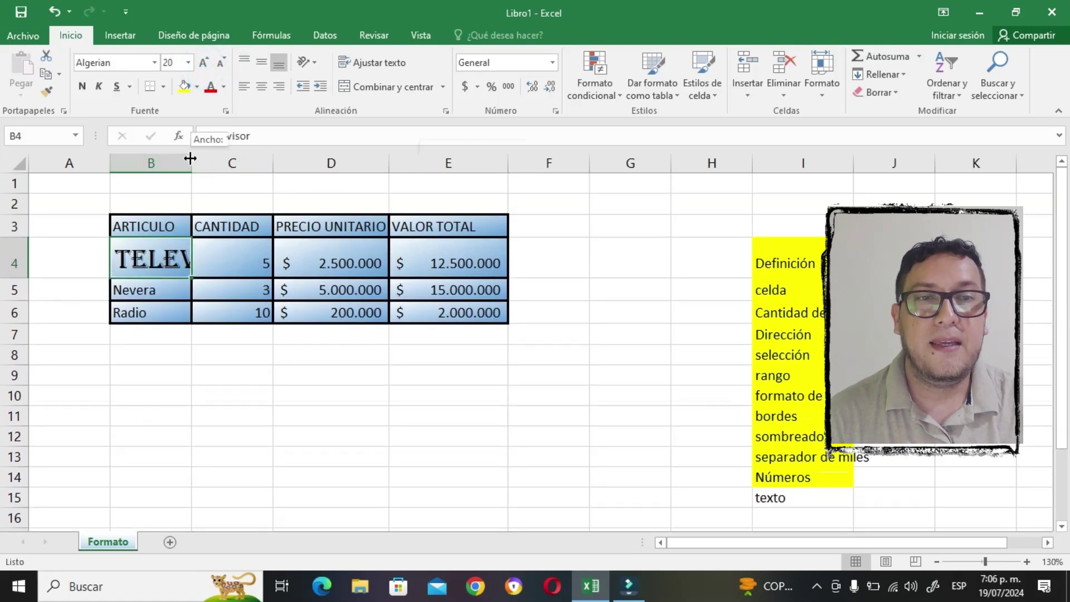
{"action": "double_click", "coordinate": [192, 162]}
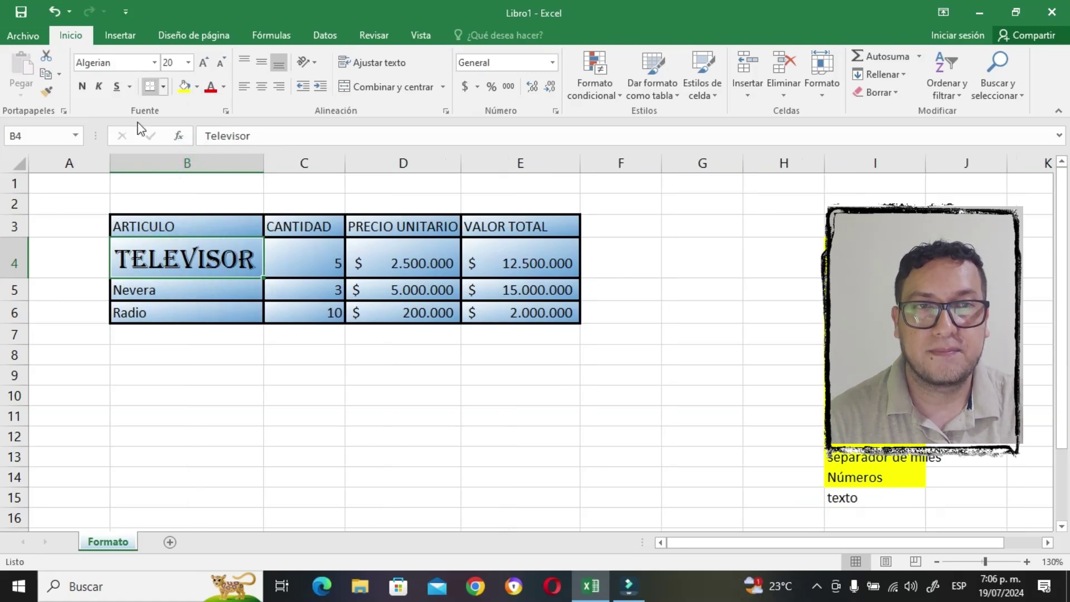
Set the font of the Nevera and Radio cells B5:B6 to Californian FB
{"action": "mouse_move", "coordinate": [175, 290]}
{"action": "left_mouse_down"}
{"action": "mouse_move", "coordinate": [179, 318]}
{"action": "mouse_move", "coordinate": [177, 308]}
{"action": "left_mouse_up"}
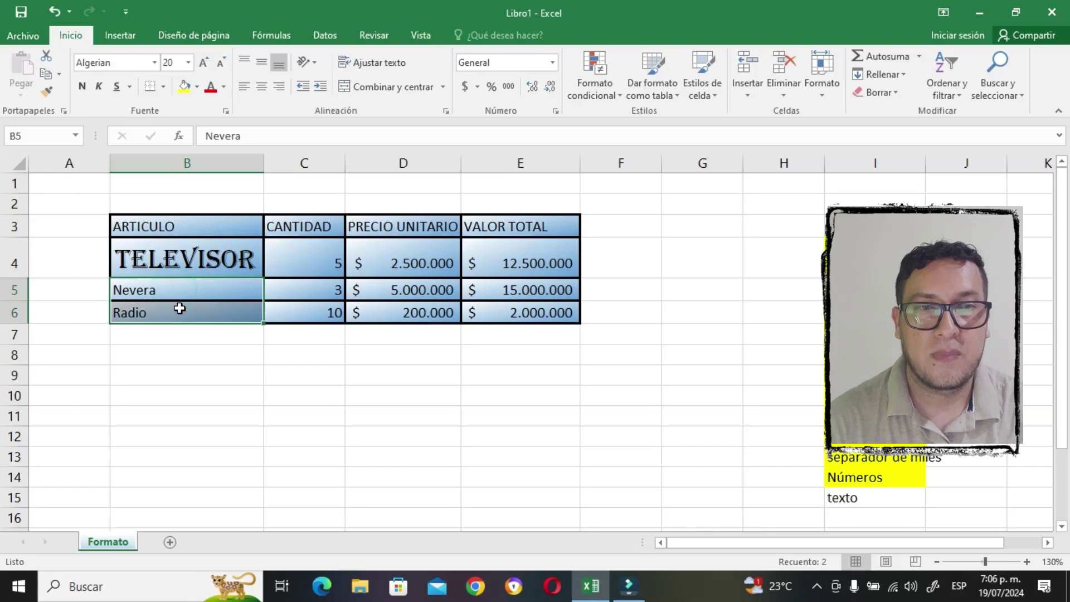
{"action": "left_click", "coordinate": [154, 62]}
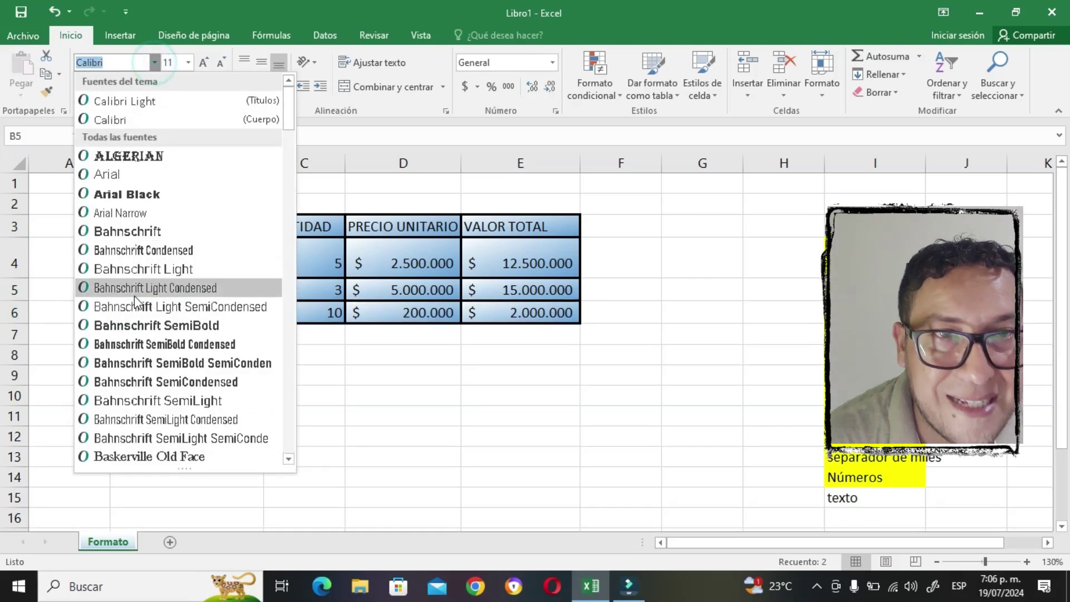
{"action": "scroll", "coordinate": [148, 310], "scroll_direction": "down", "scroll_amount": 5}
{"action": "scroll", "coordinate": [148, 309], "scroll_direction": "down", "scroll_amount": 2}
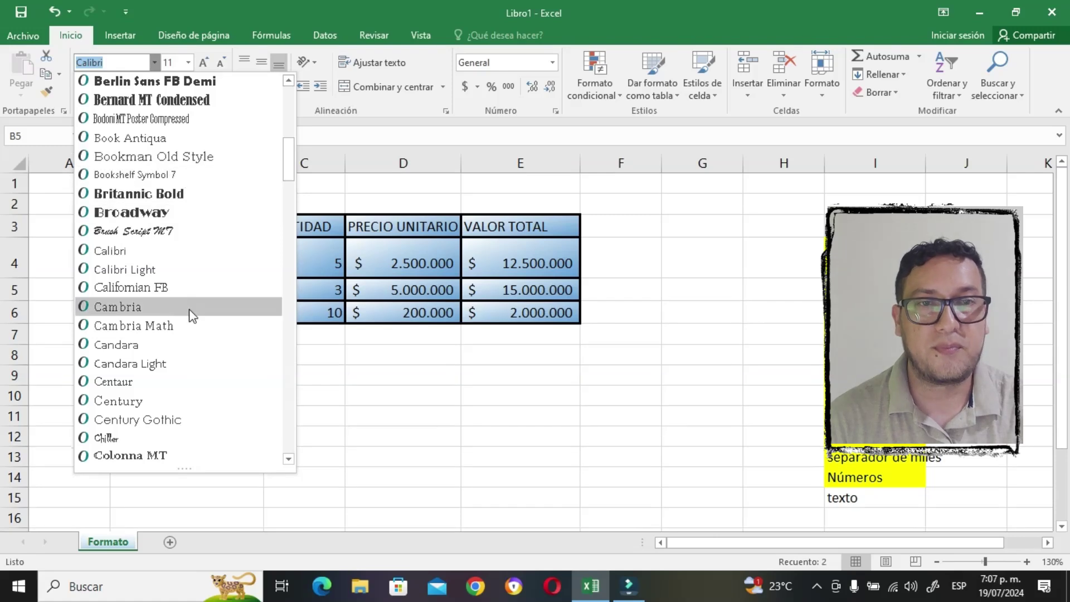
{"action": "left_click", "coordinate": [182, 287]}
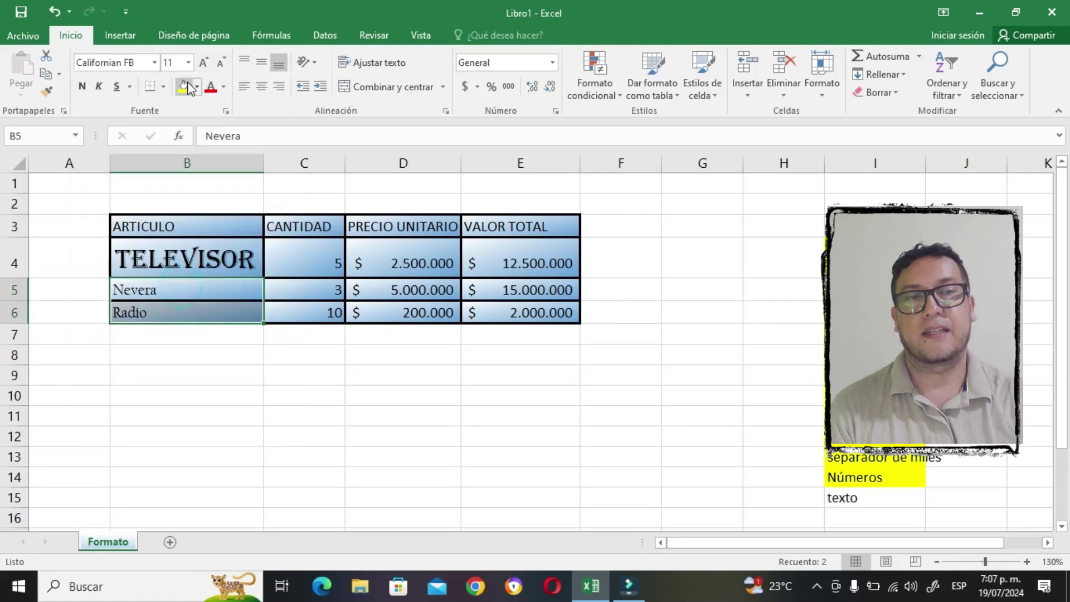
Increase the font size of the Nevera and Radio cells B5:B6 to 22
{"action": "left_click", "coordinate": [204, 62]}
{"action": "left_click", "coordinate": [204, 62]}
{"action": "left_click", "coordinate": [204, 62]}
{"action": "left_click", "coordinate": [204, 63]}
{"action": "left_click", "coordinate": [204, 62]}
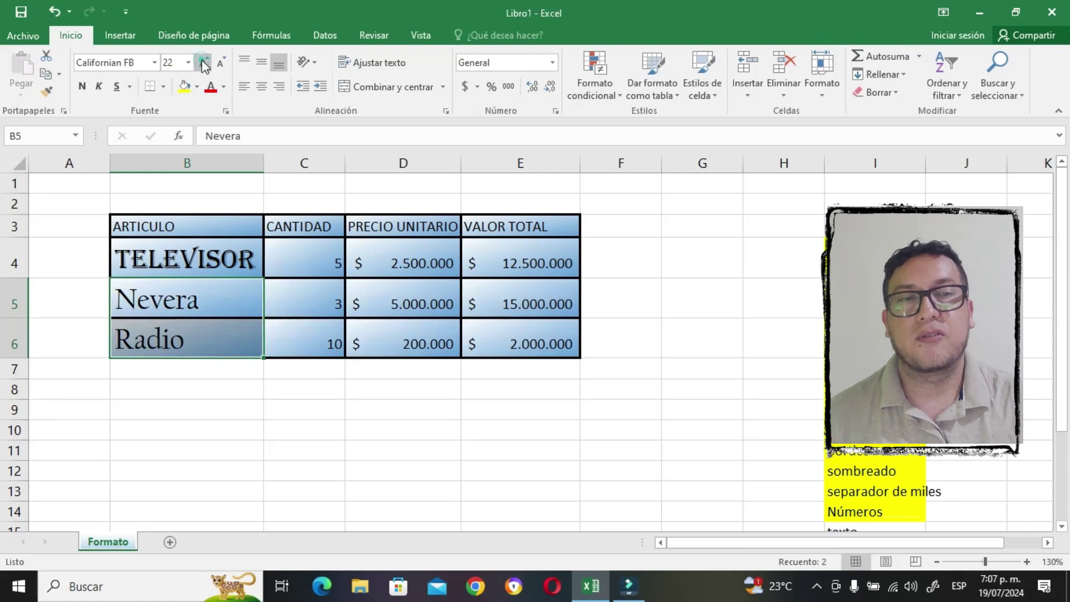
{"action": "left_click", "coordinate": [364, 339]}
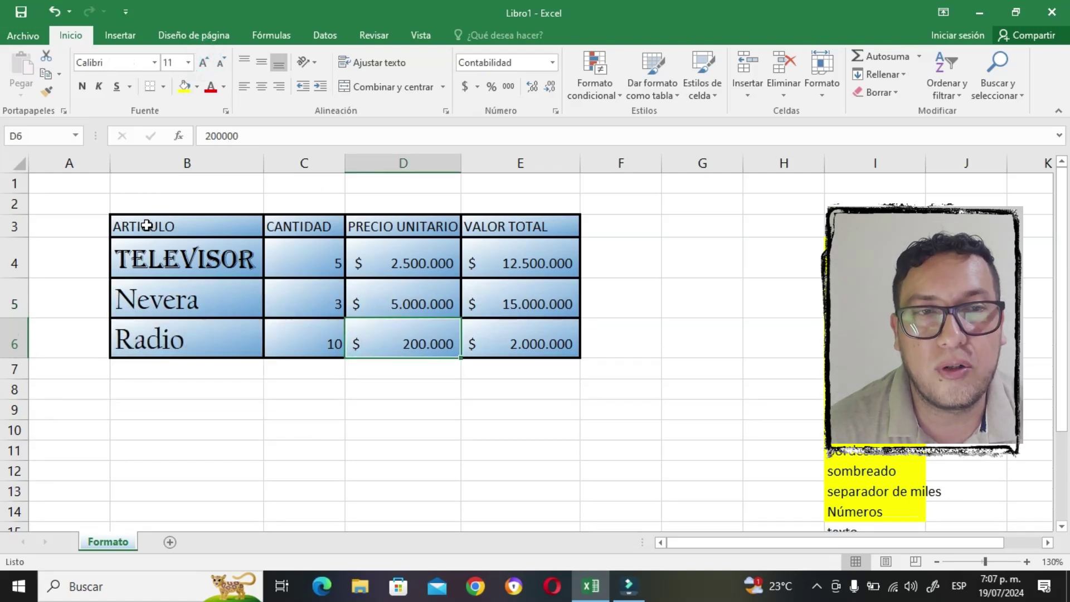
Make the header texts in B3:E3 bold, italic and underlined
{"action": "left_click_drag", "start_coordinate": [146, 226], "coordinate": [559, 225]}
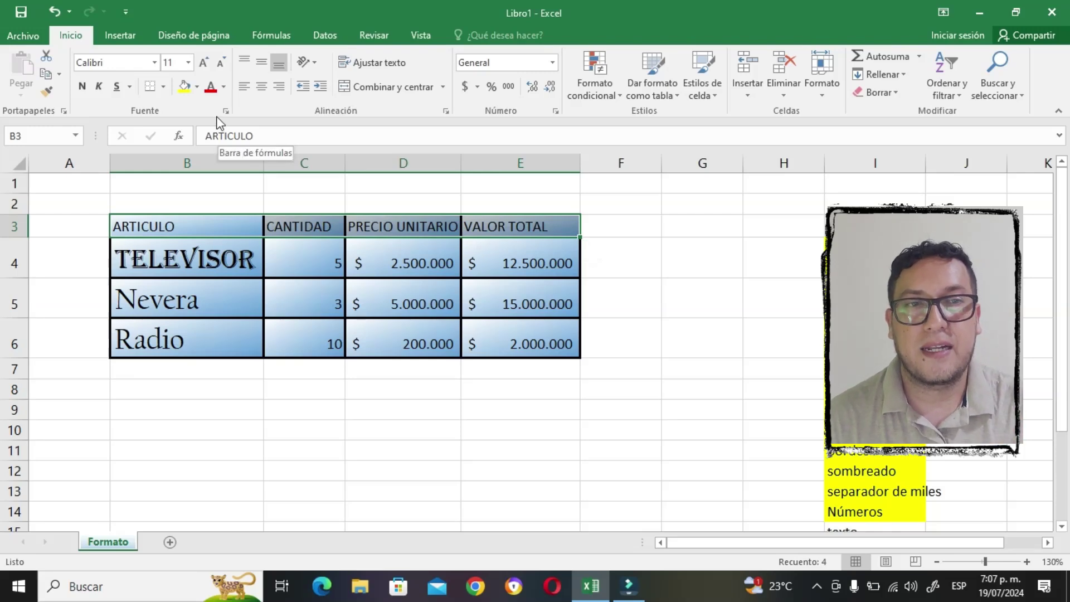
{"action": "left_click", "coordinate": [83, 88]}
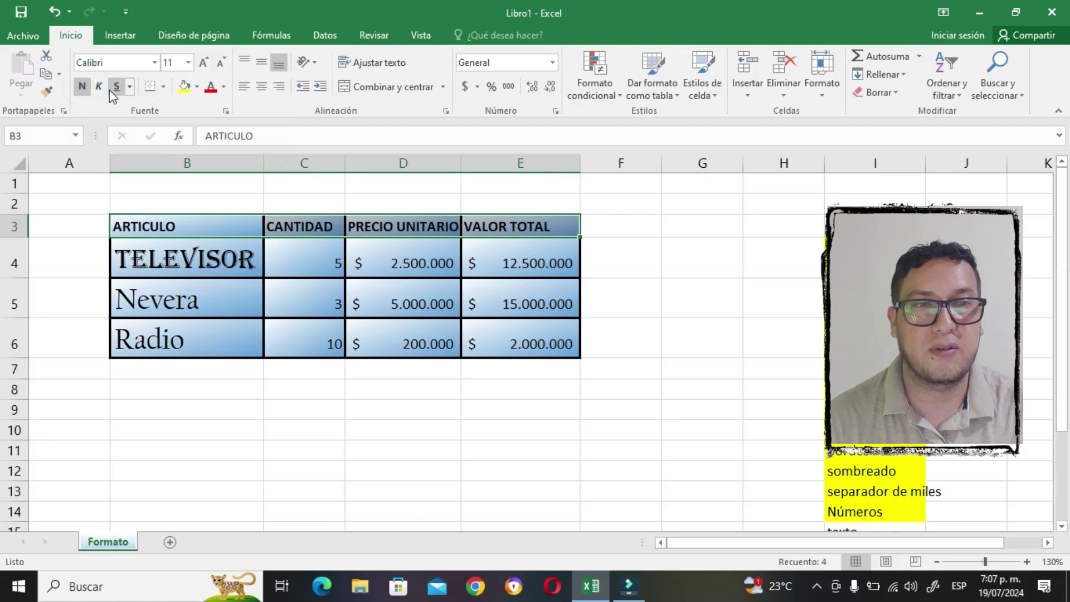
{"action": "left_click", "coordinate": [101, 87]}
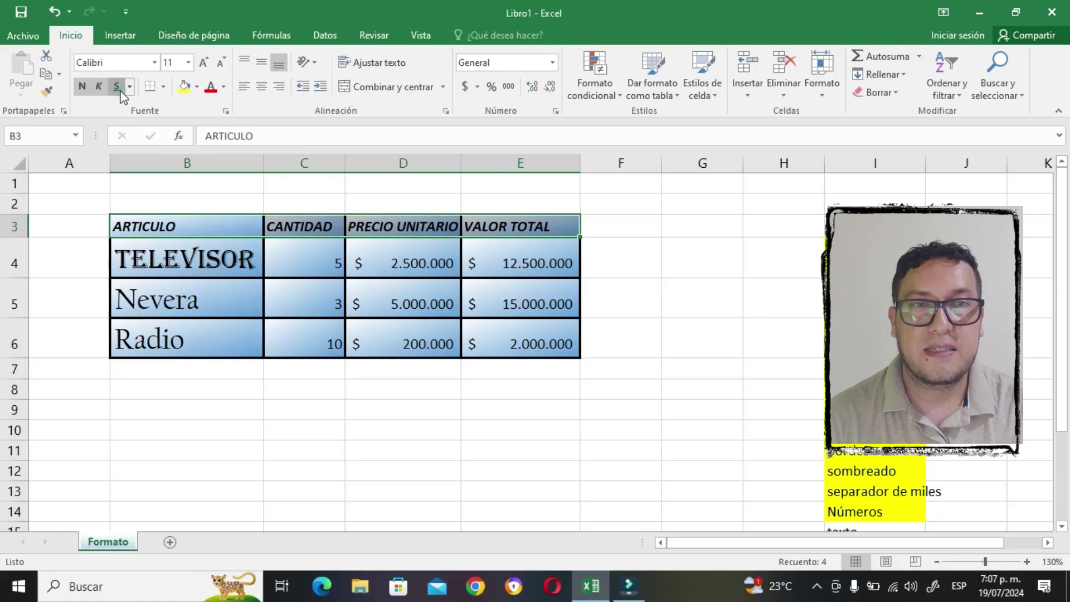
{"action": "left_click", "coordinate": [116, 86]}
Reduce the font size of the article names in B4:B6 to 11
{"action": "left_click_drag", "start_coordinate": [160, 242], "coordinate": [204, 338]}
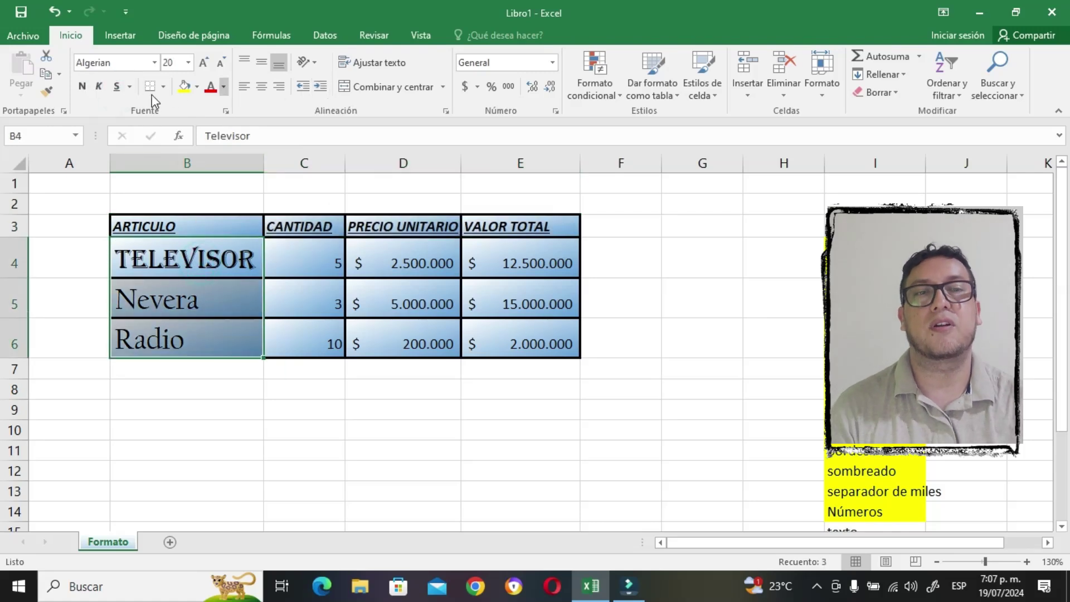
{"action": "left_click", "coordinate": [219, 64]}
{"action": "left_click", "coordinate": [218, 64]}
{"action": "left_click", "coordinate": [219, 64]}
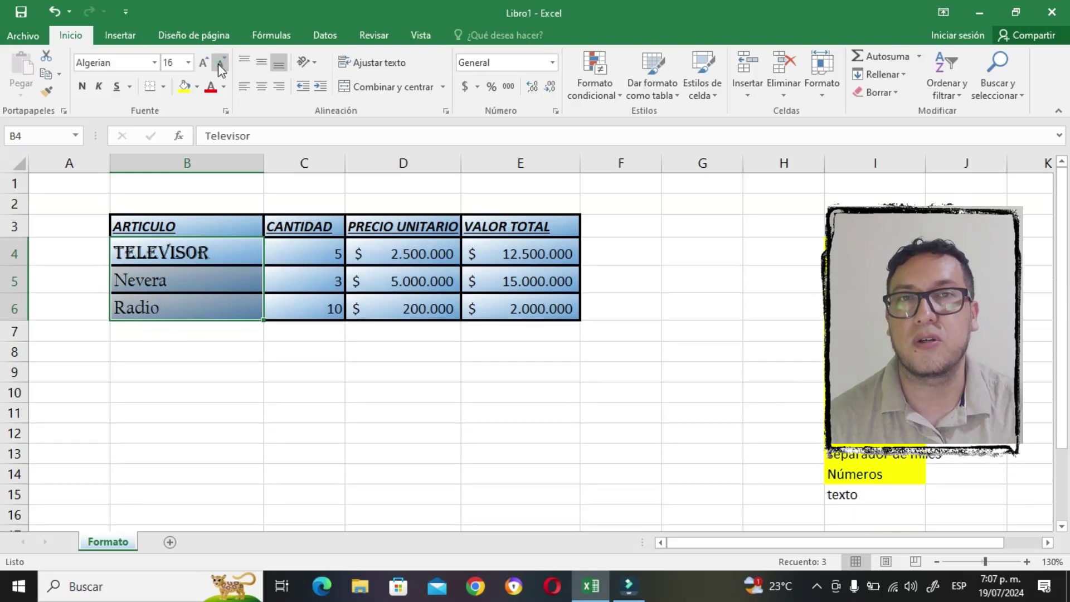
{"action": "left_click", "coordinate": [218, 64]}
{"action": "left_click", "coordinate": [219, 64]}
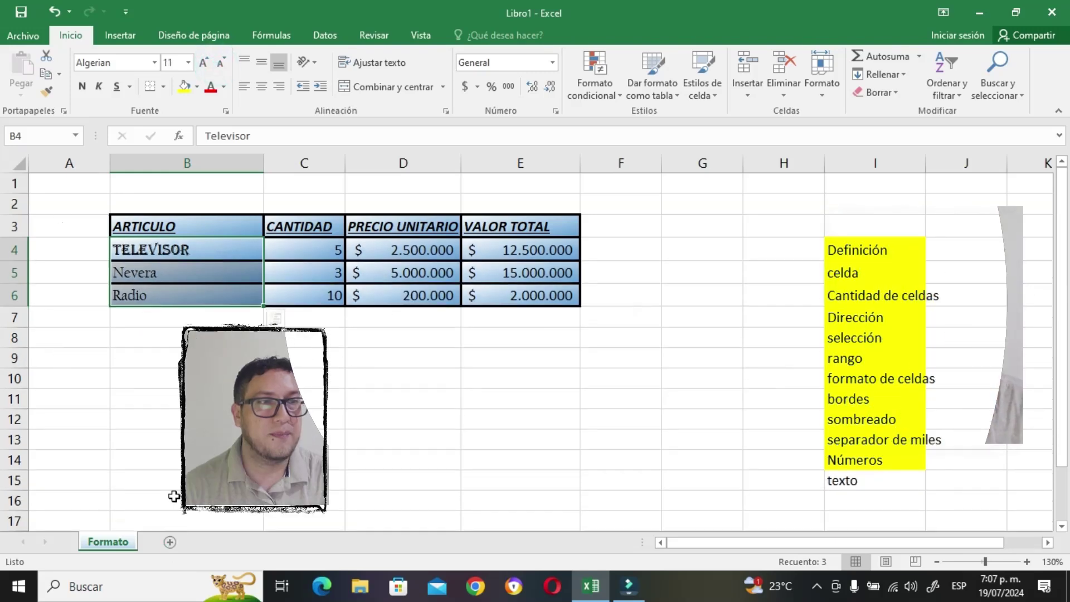
Delete the whole column I that holds the yellow topic list
{"action": "left_click", "coordinate": [144, 399]}
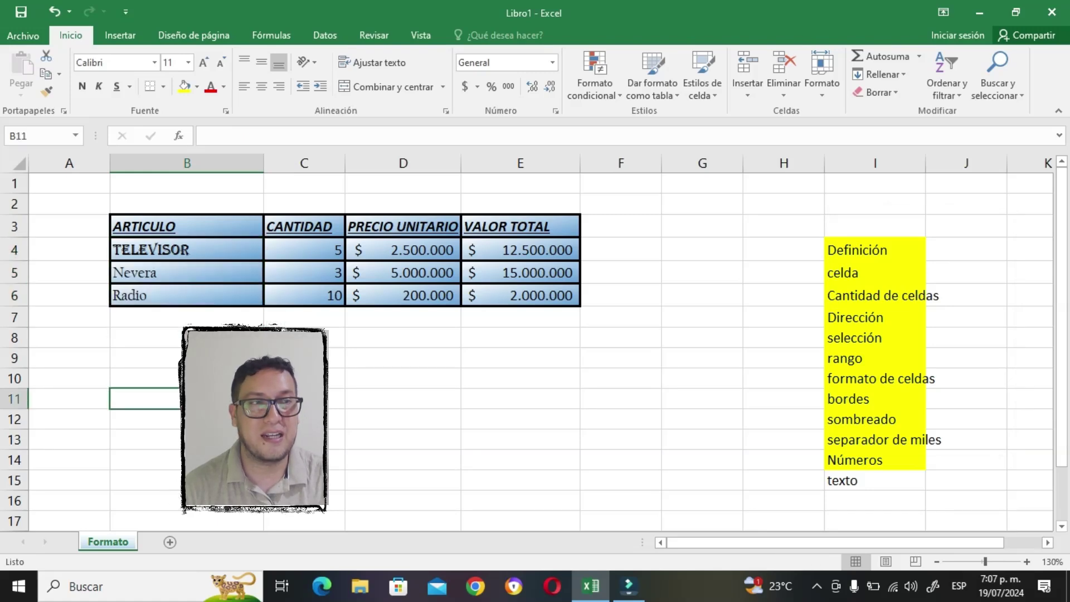
{"action": "left_click", "coordinate": [851, 157]}
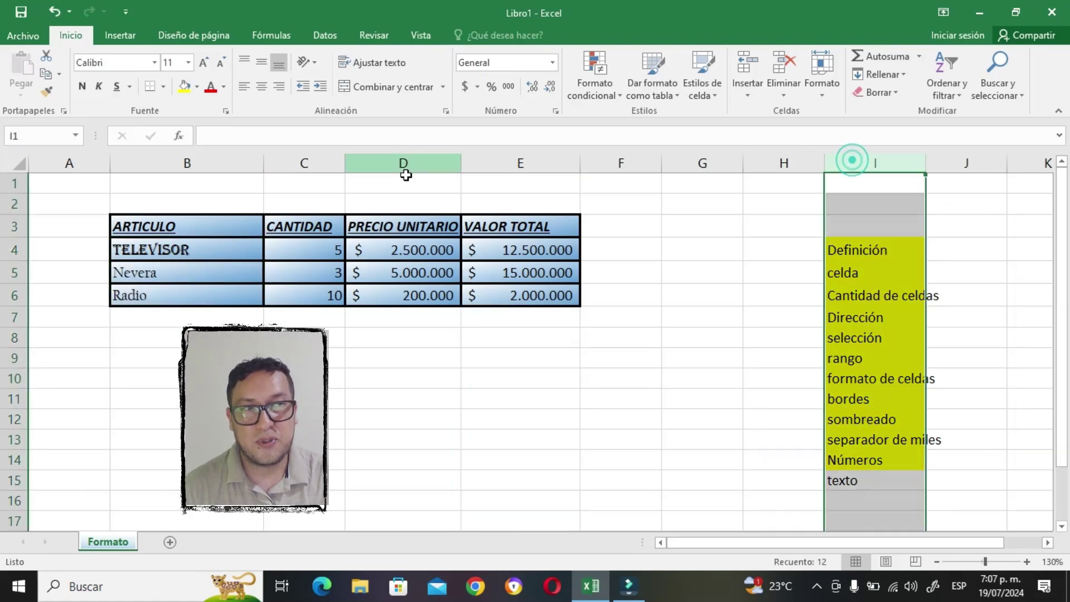
{"action": "right_click", "coordinate": [873, 157]}
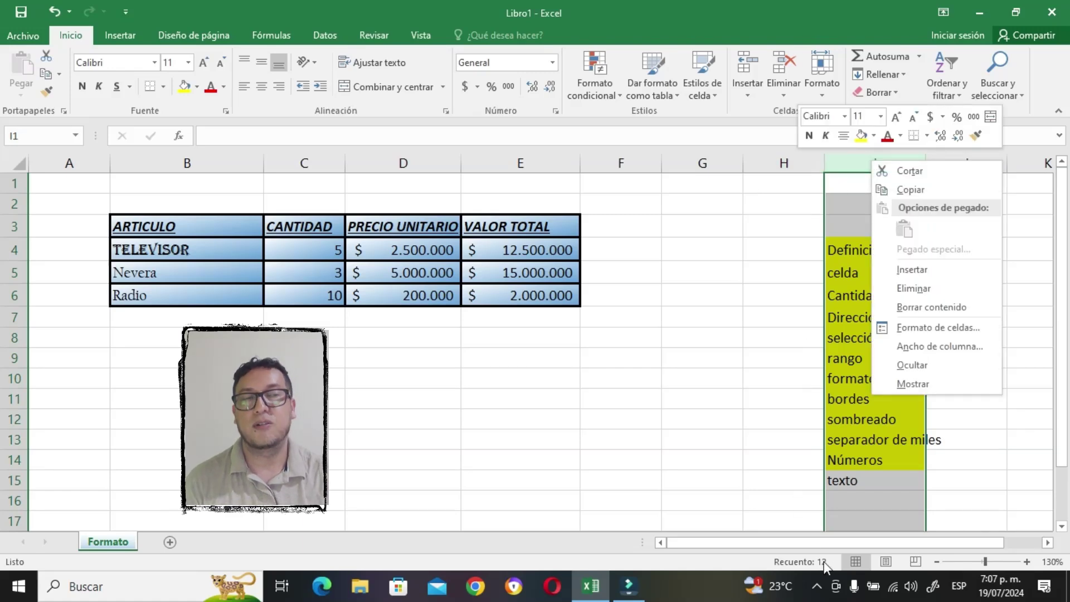
{"action": "left_click", "coordinate": [949, 293]}
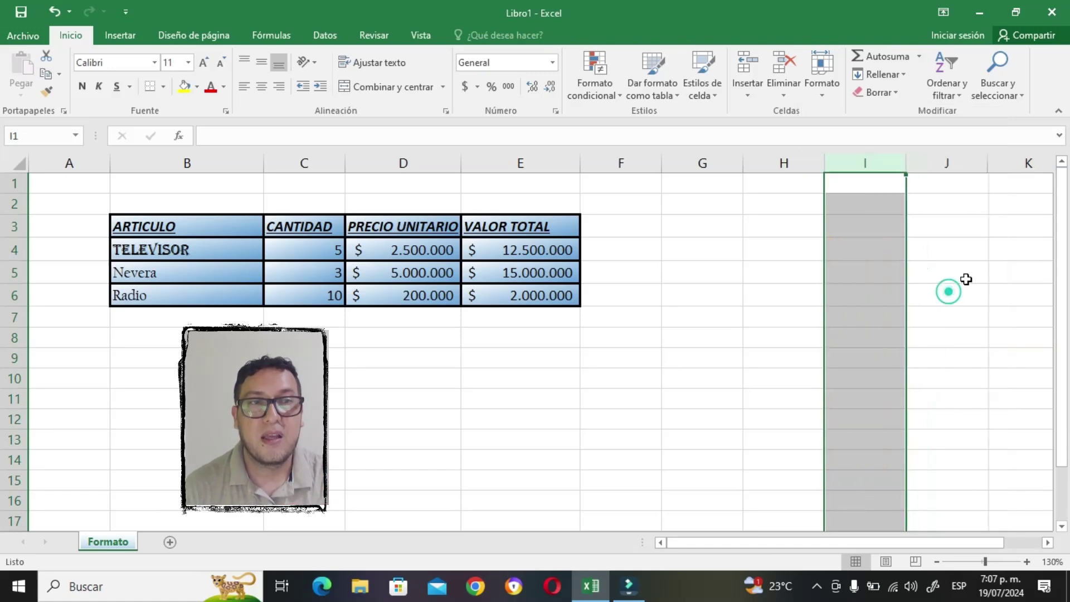
{"action": "left_click", "coordinate": [725, 297]}
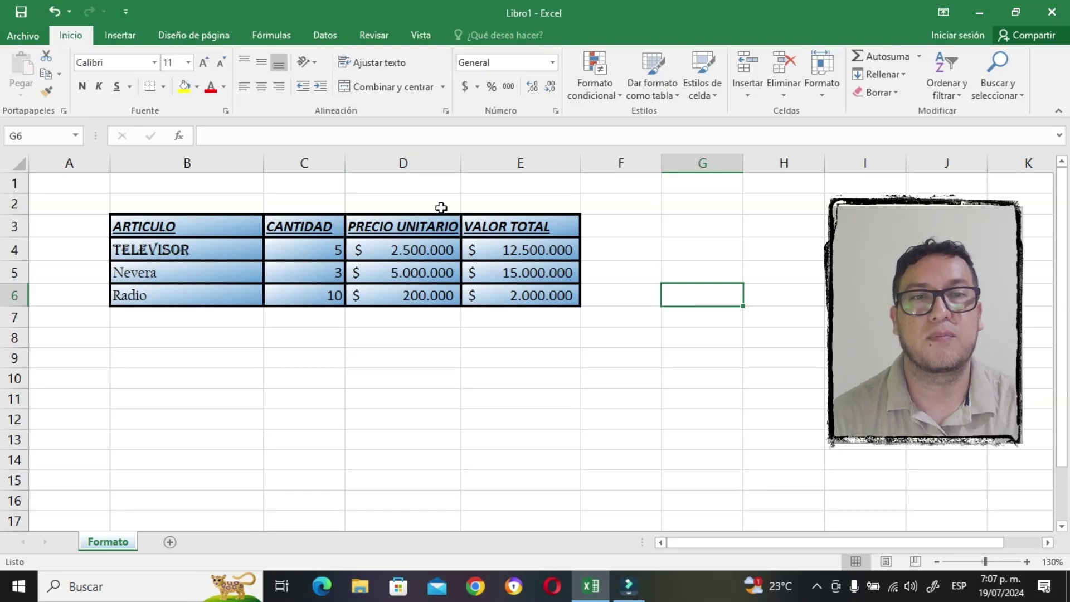
Insert an empty column between CANTIDAD and PRECIO UNITARIO, and undo the insertion
{"action": "left_click", "coordinate": [402, 161]}
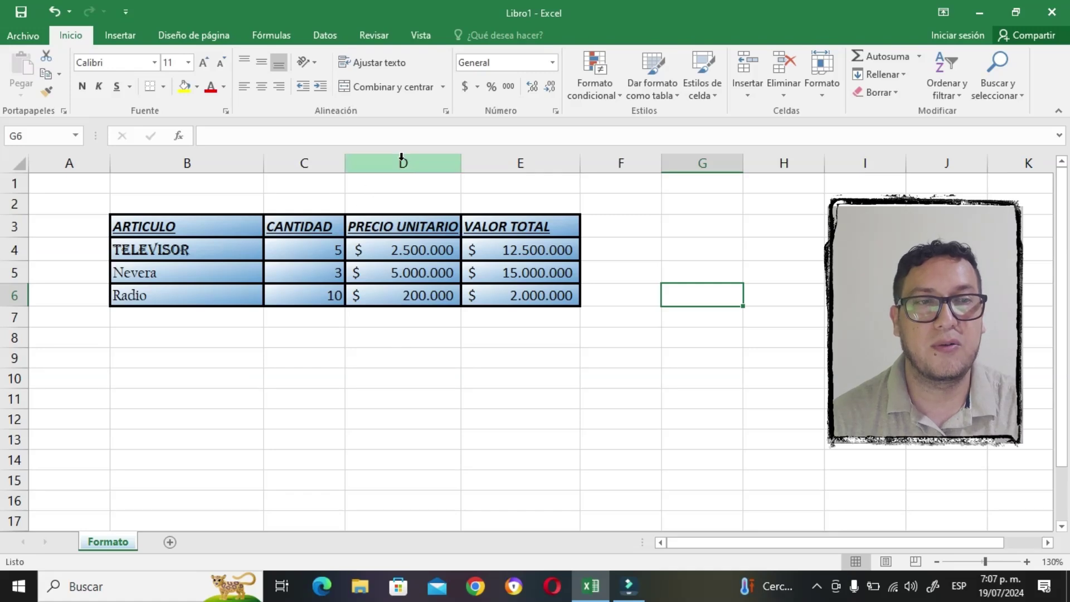
{"action": "right_click", "coordinate": [400, 162]}
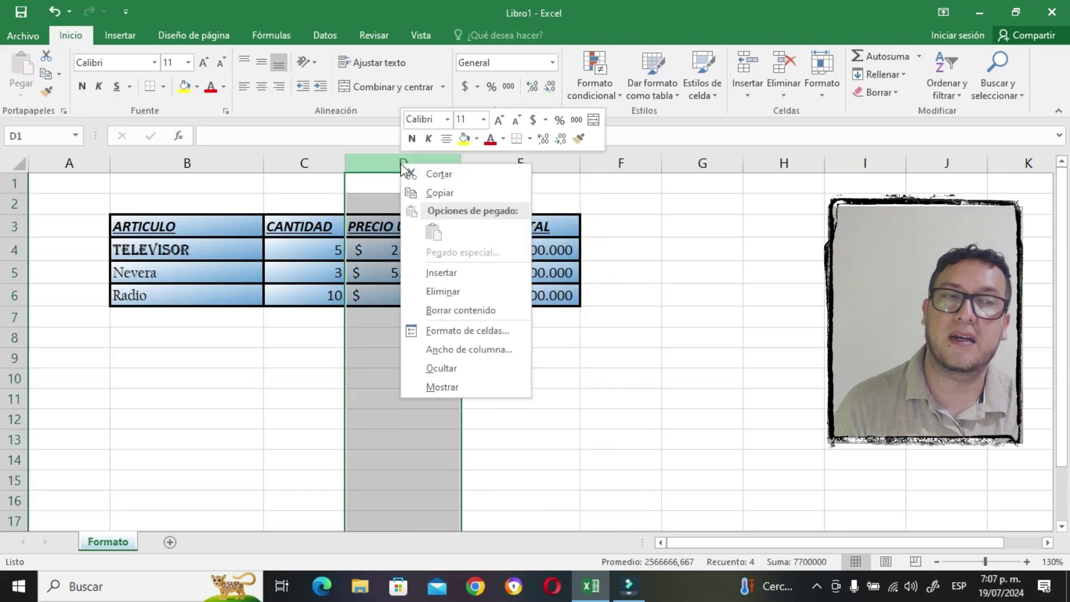
{"action": "left_click", "coordinate": [490, 273]}
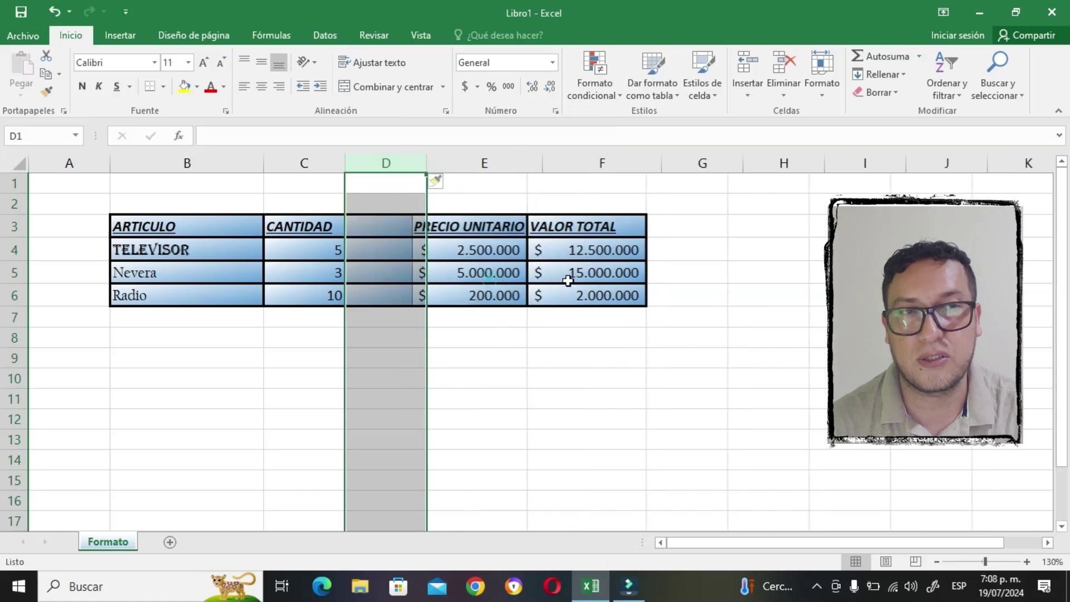
{"action": "left_click", "coordinate": [657, 376]}
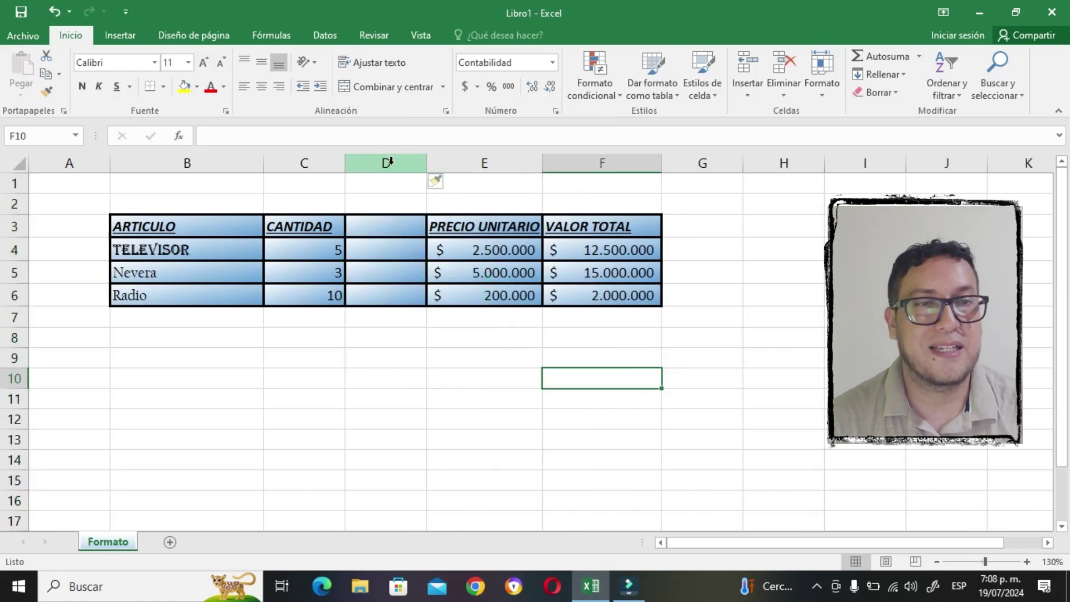
{"action": "key", "text": "ctrl+z"}
{"action": "left_click", "coordinate": [509, 331]}
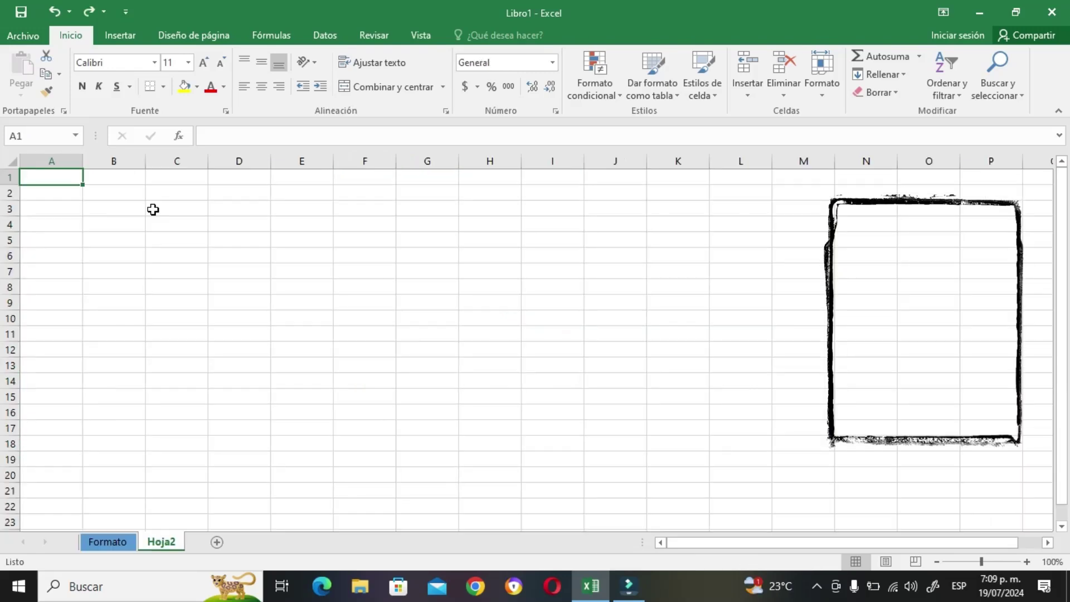
Enter the headers NOMBRE, APELLIDOS, EDAD, INGRESOS and GÉNERO in cells B2 to F2 of sheet Hoja2
{"action": "left_click", "coordinate": [121, 190]}
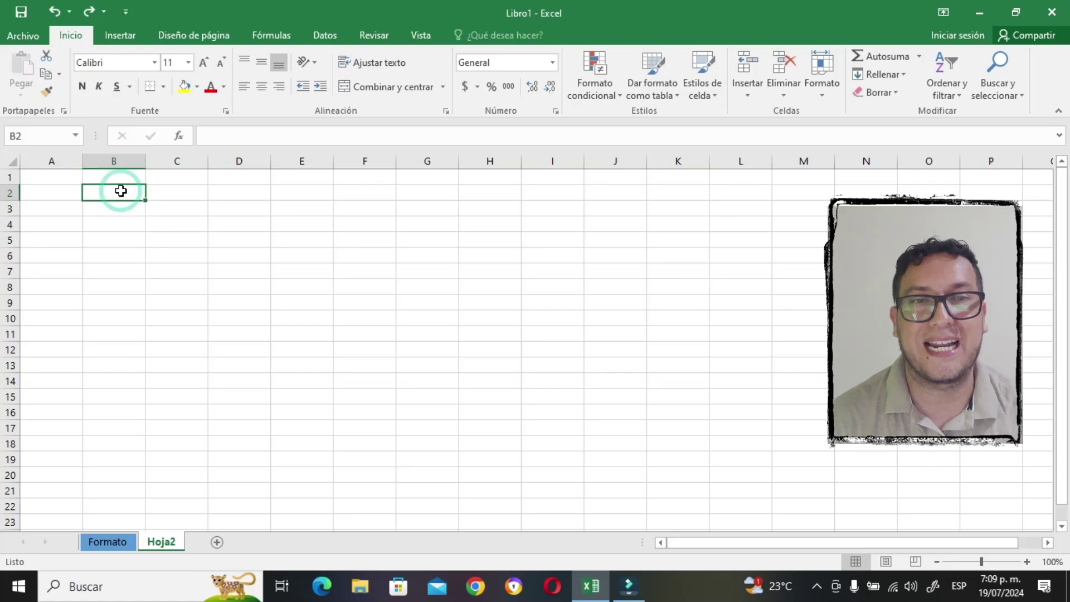
{"action": "type", "text": "NOMB"}
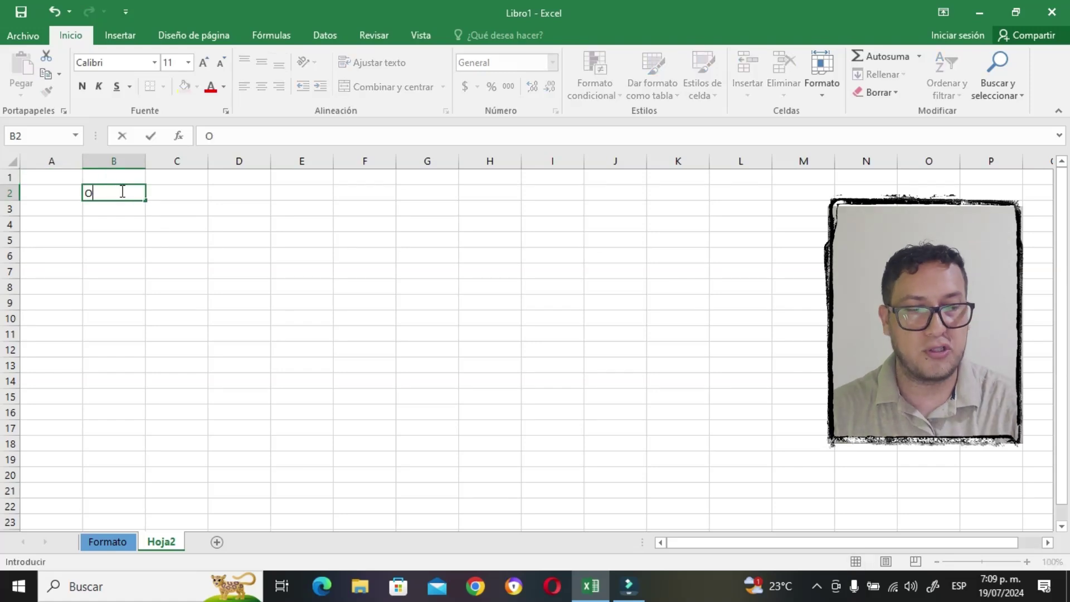
{"action": "type", "text": "RE"}
{"action": "key", "text": "Tab"}
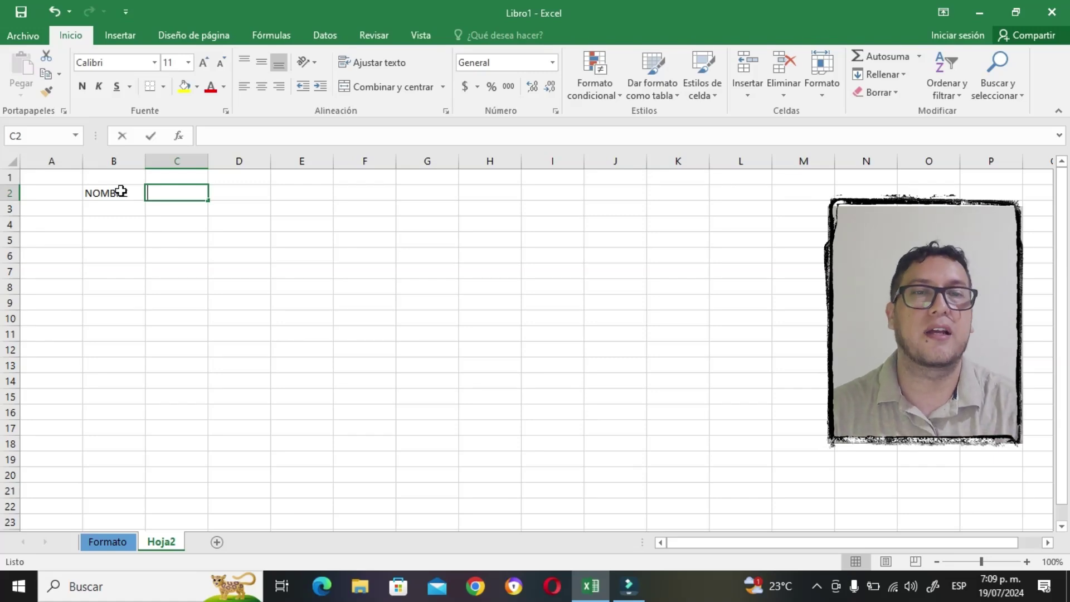
{"action": "type", "text": "APELLIDOS"}
{"action": "key", "text": "Tab"}
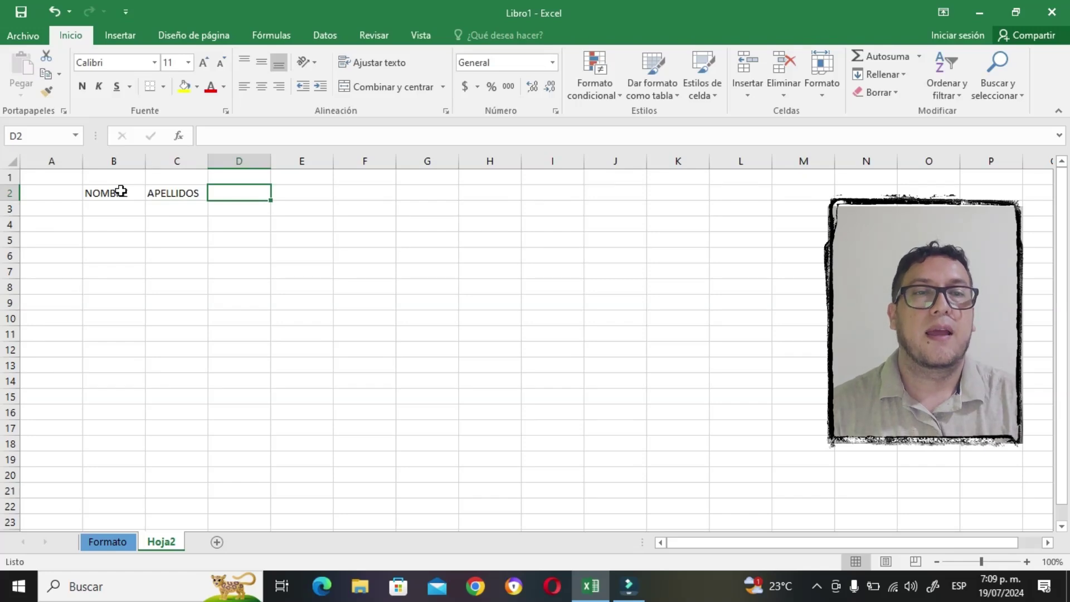
{"action": "type", "text": "EDAD"}
{"action": "key", "text": "Tab"}
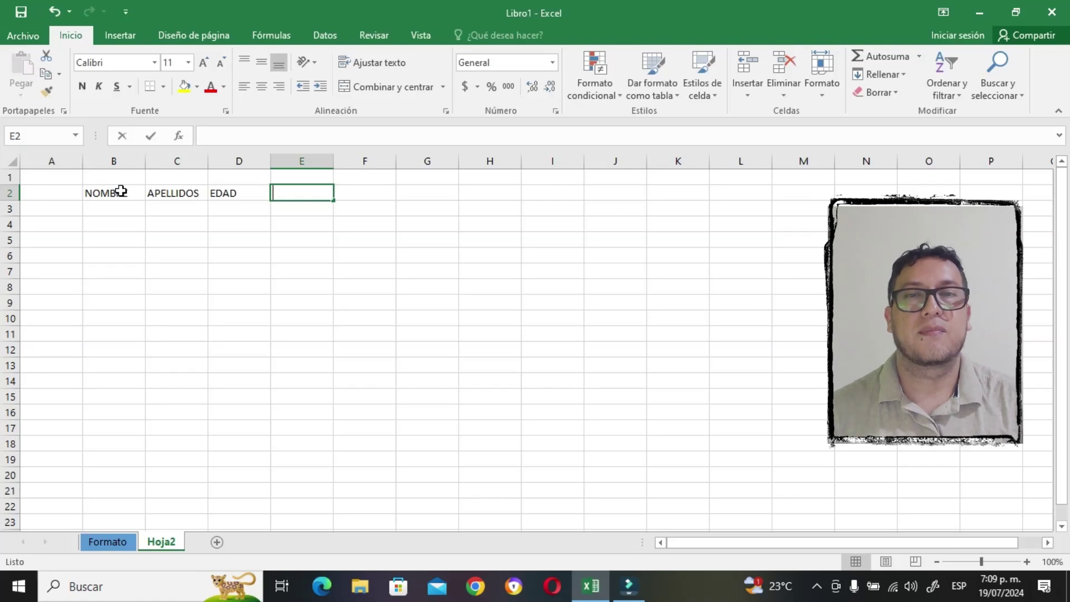
{"action": "type", "text": "INGRESOS"}
{"action": "key", "text": "Tab"}
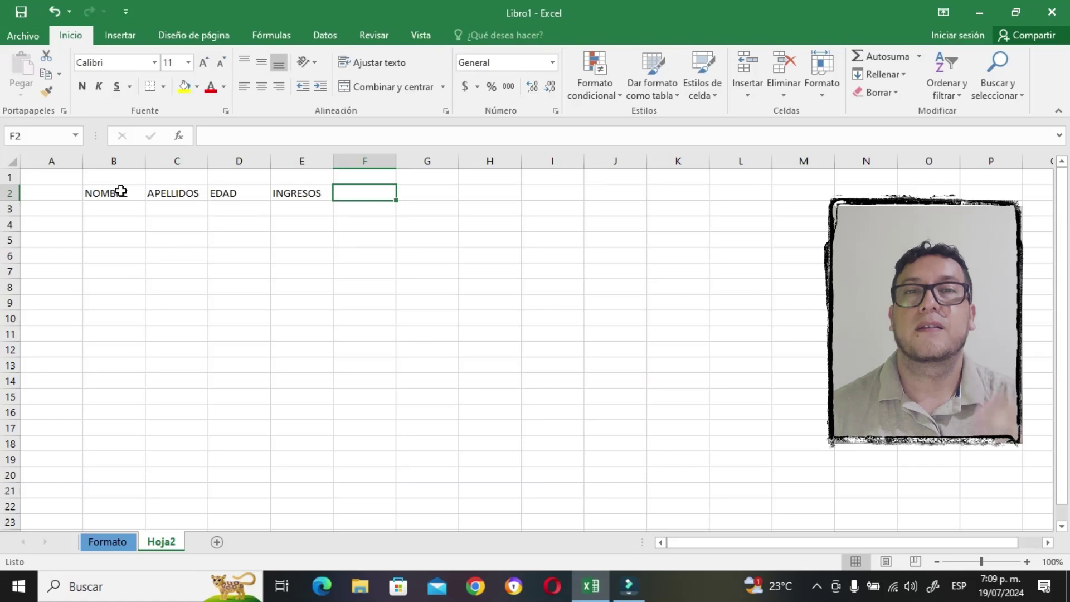
{"action": "type", "text": "G"}
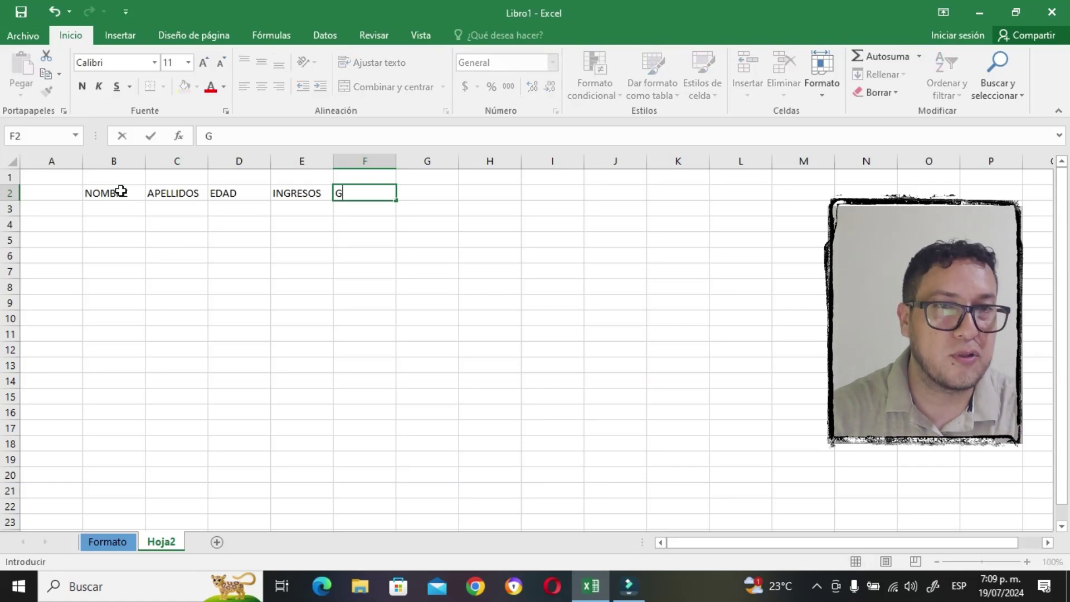
{"action": "type", "text": "ÉNER"}
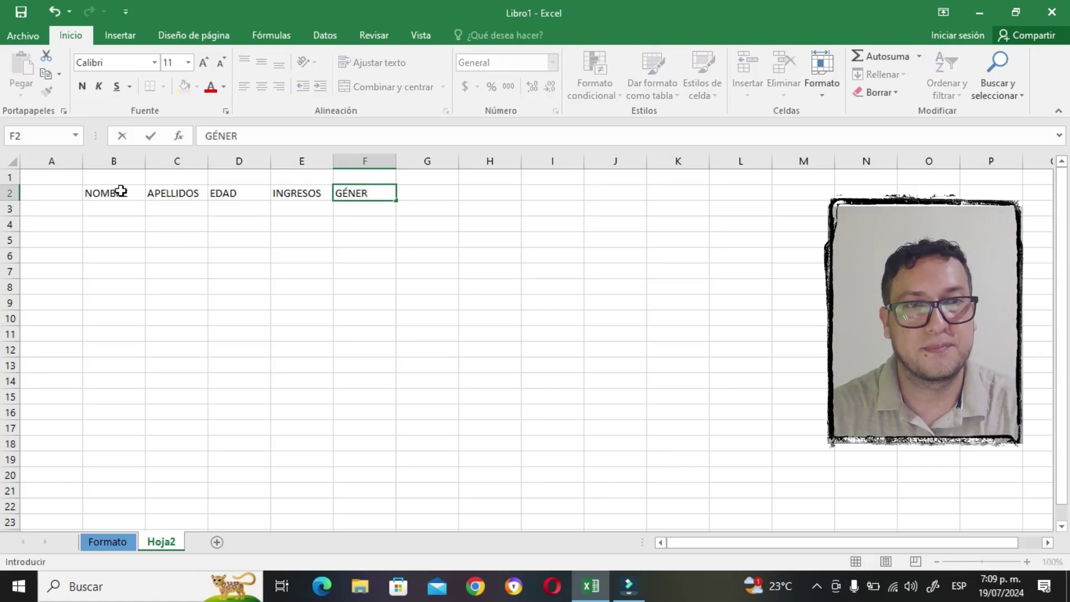
{"action": "type", "text": "O"}
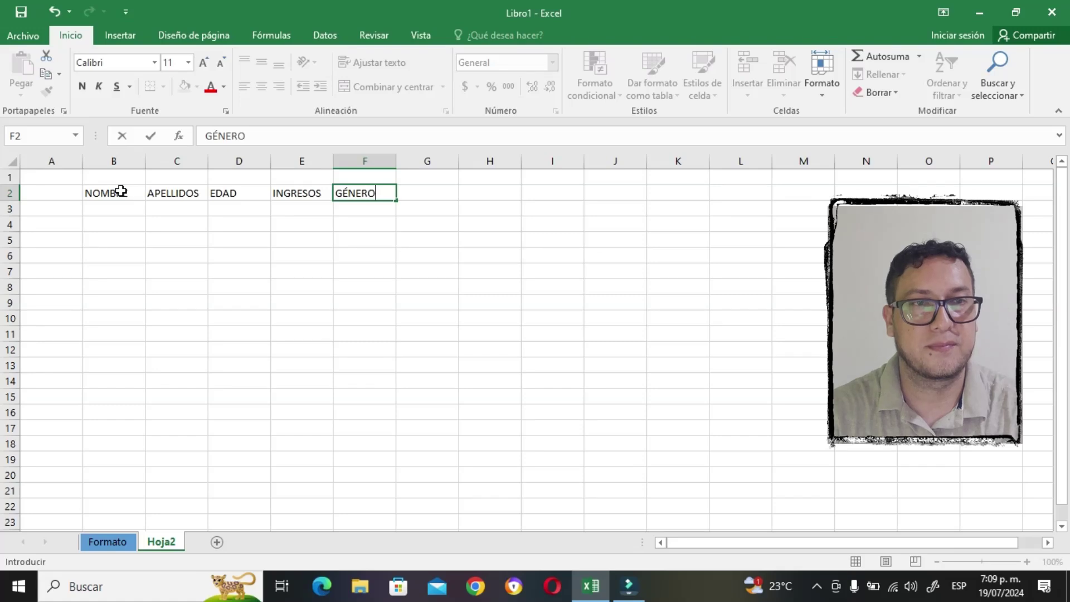
{"action": "key", "text": "Return"}
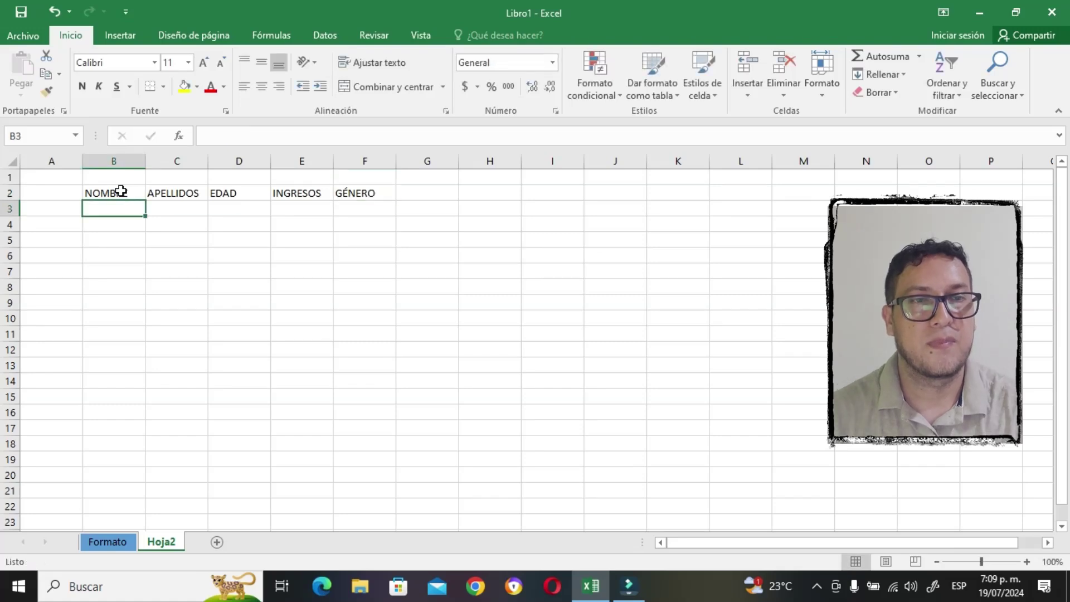